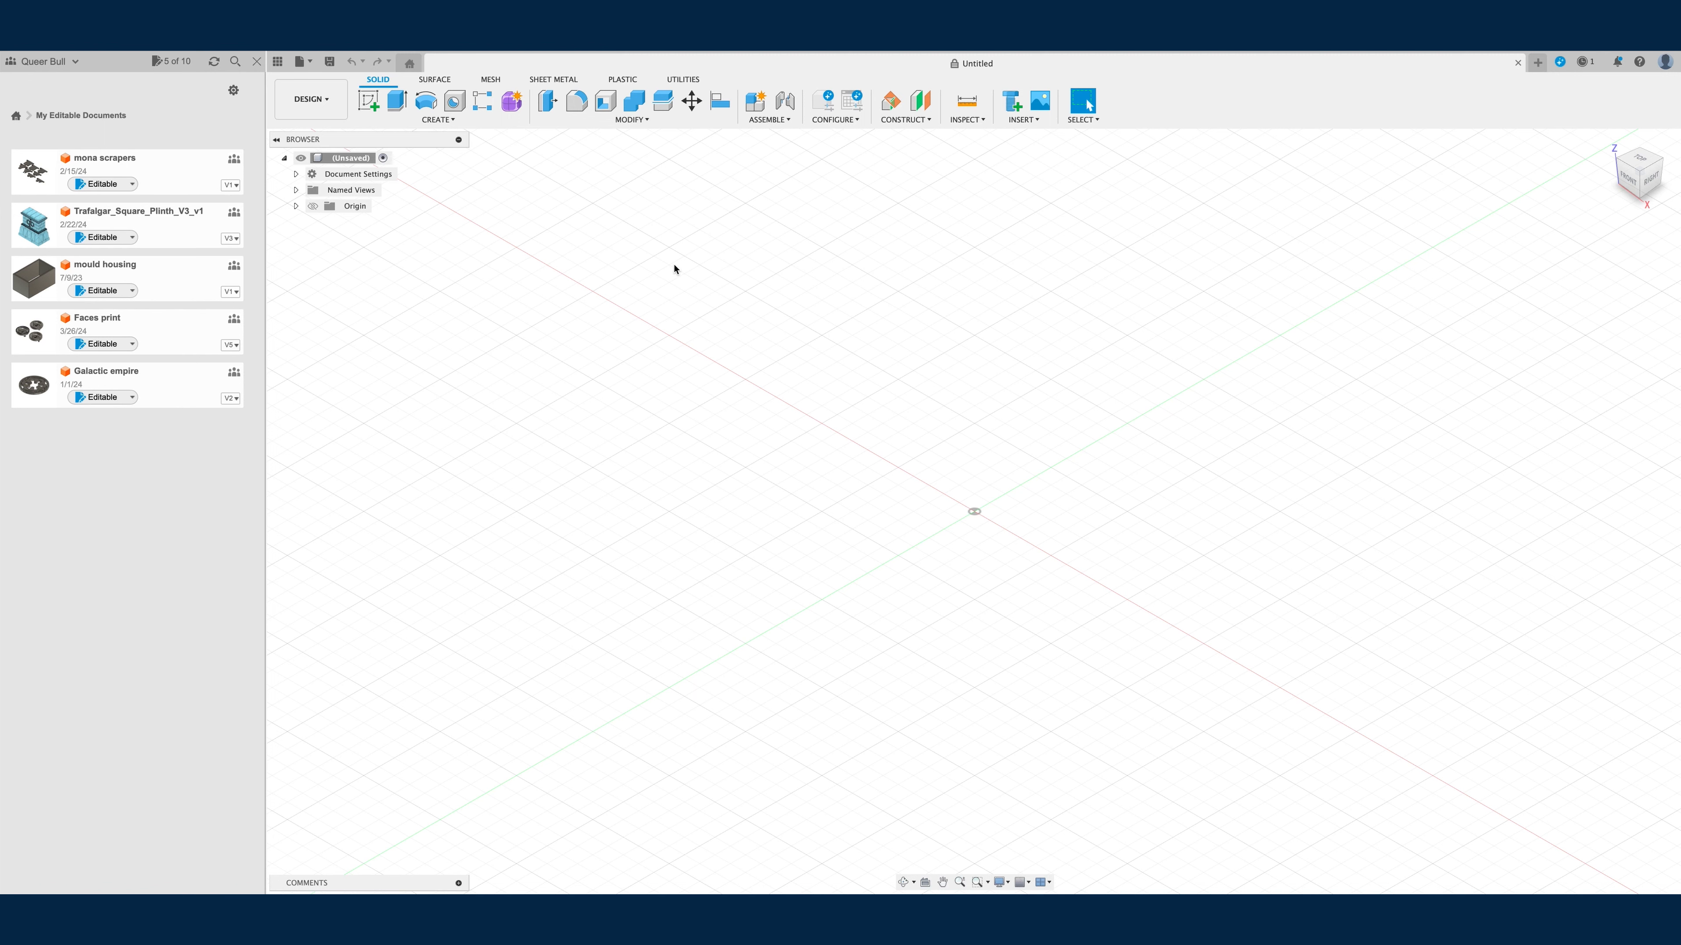
Step: Insert Octo scraper 1.svg from the computer into a new sketch on the horizontal XY plane, positioning the scraper outline centrally over the origin
click(366, 102)
click(1025, 512)
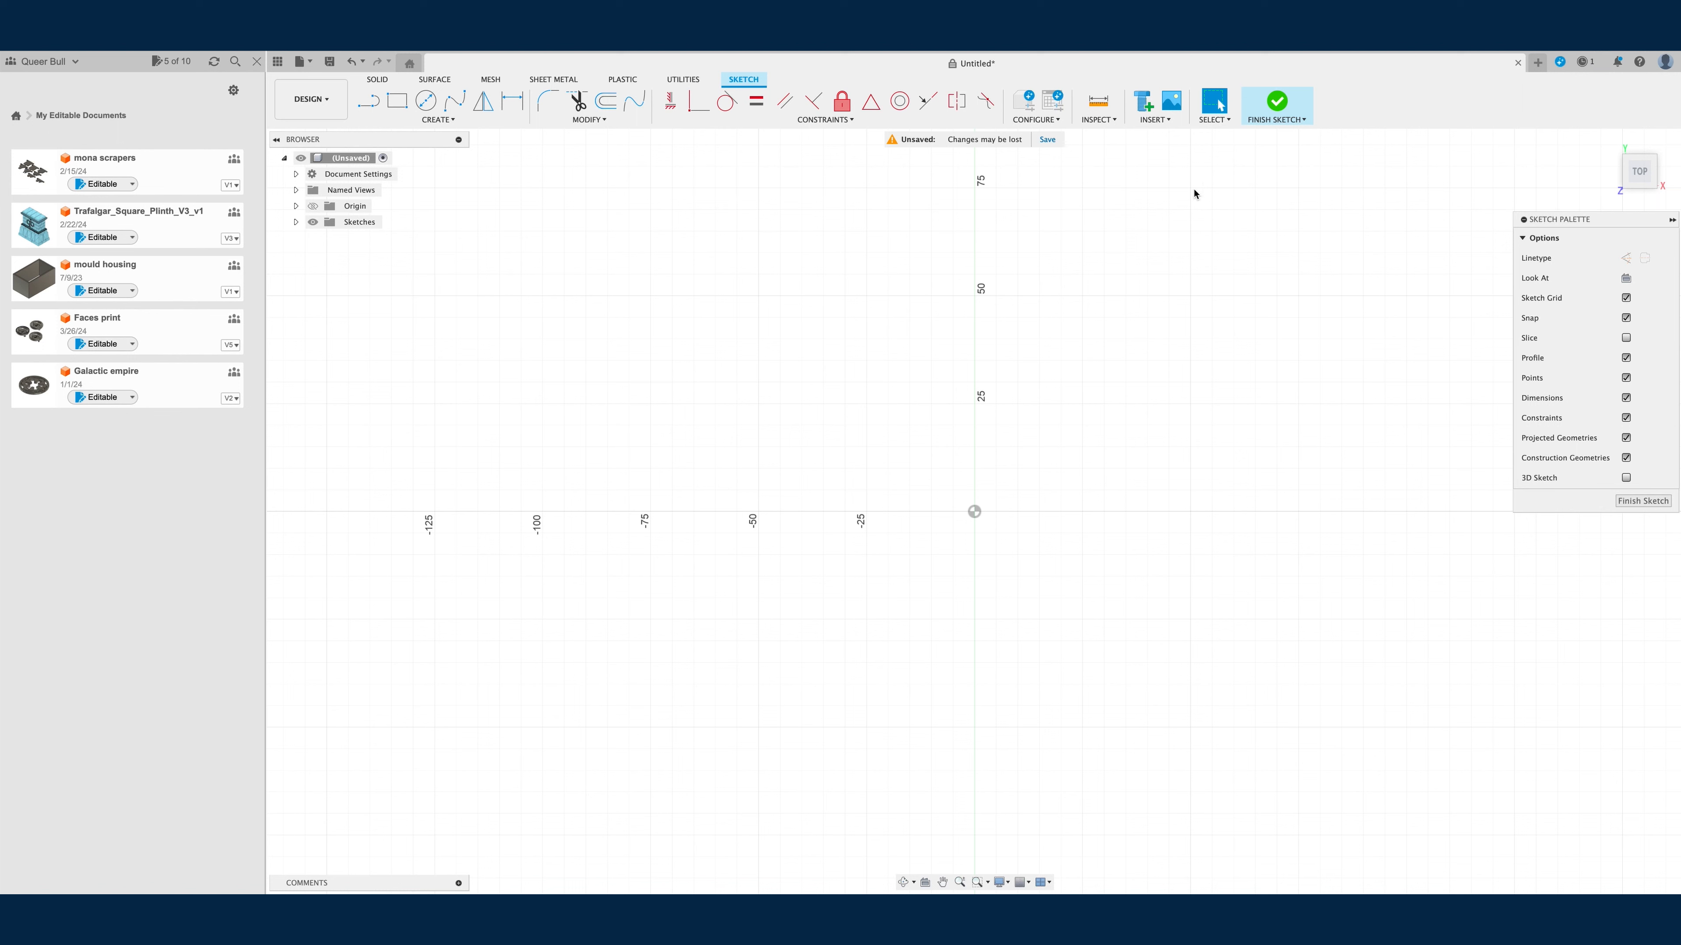
click(1164, 120)
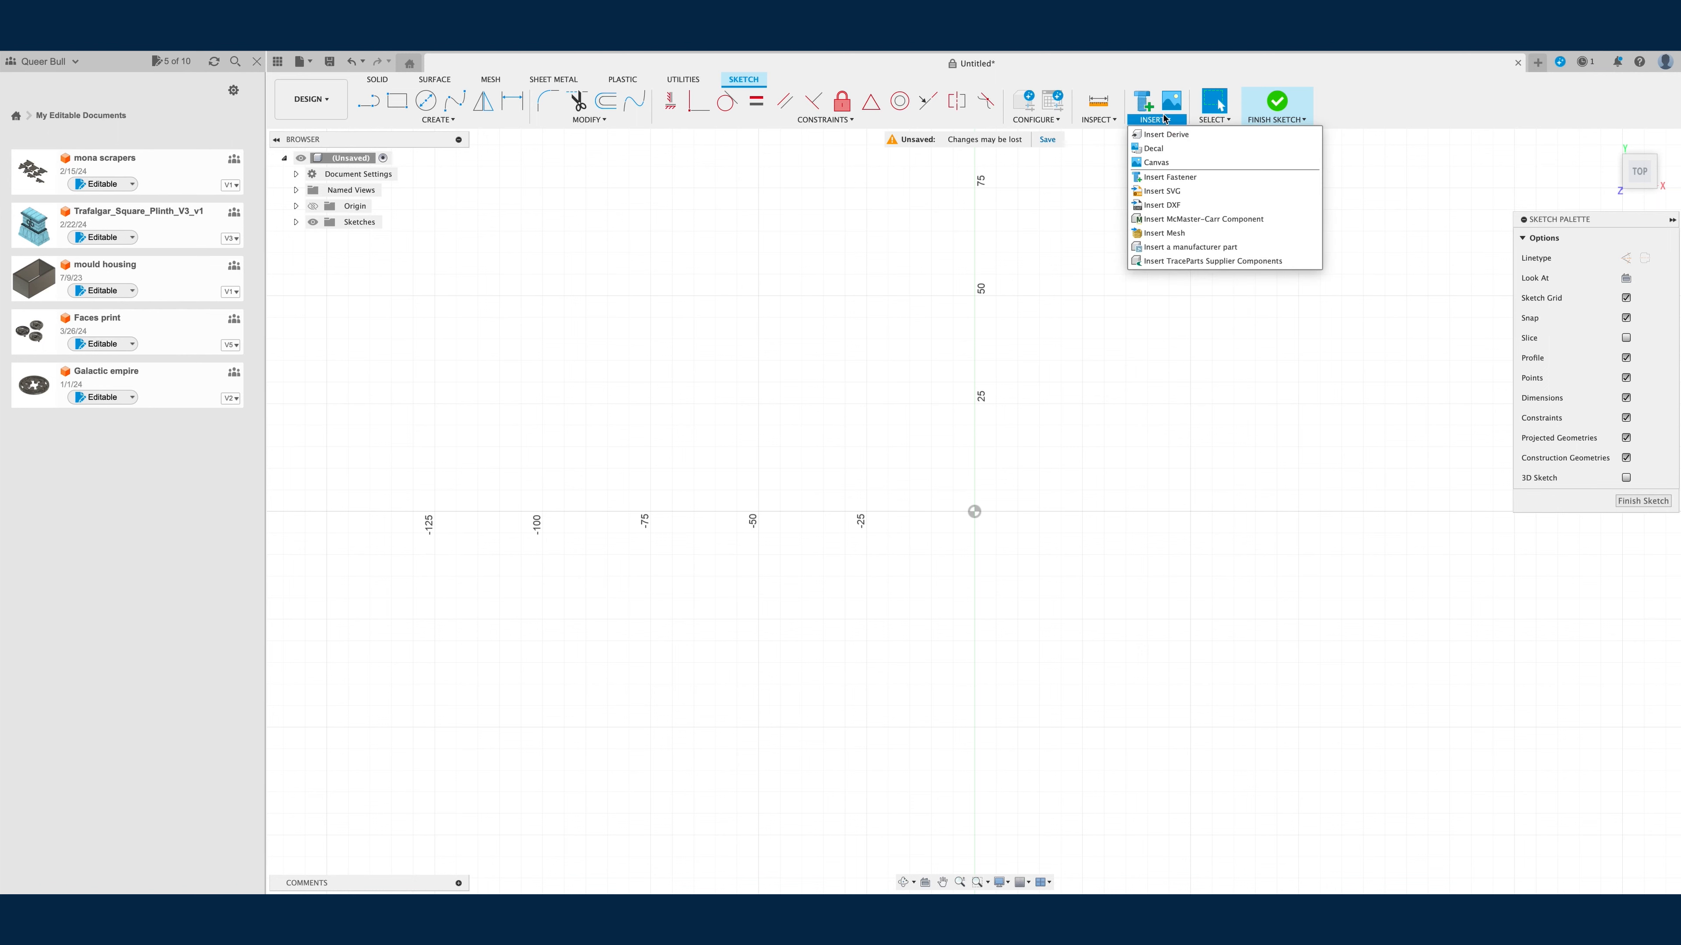
click(1161, 177)
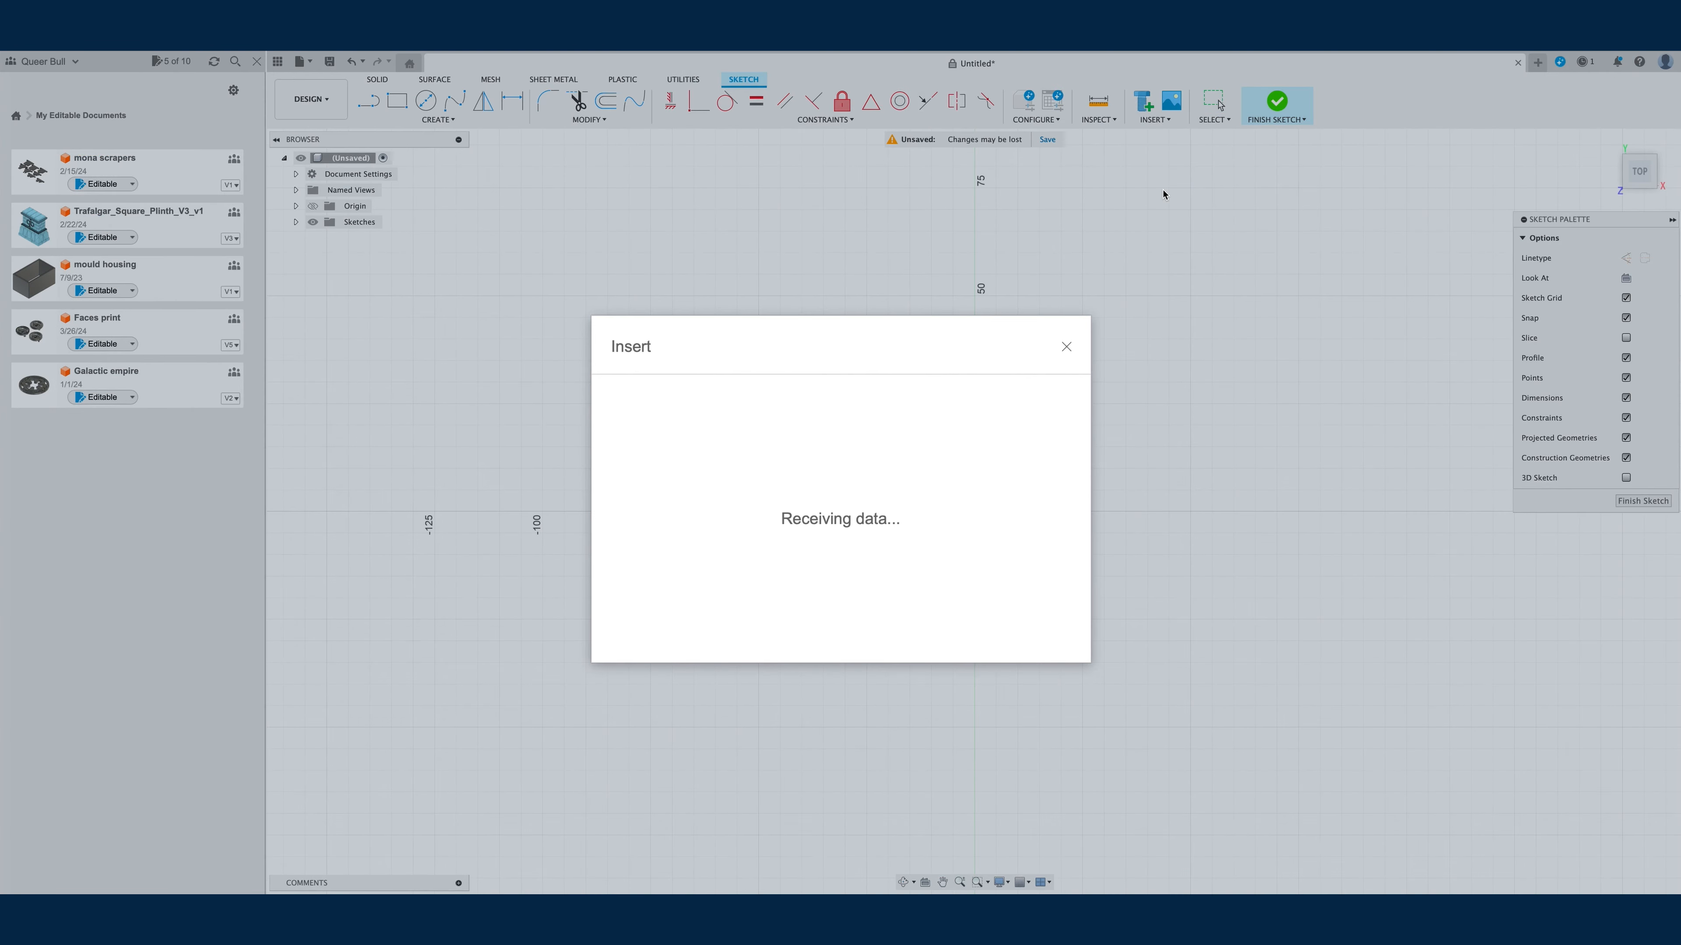
click(707, 625)
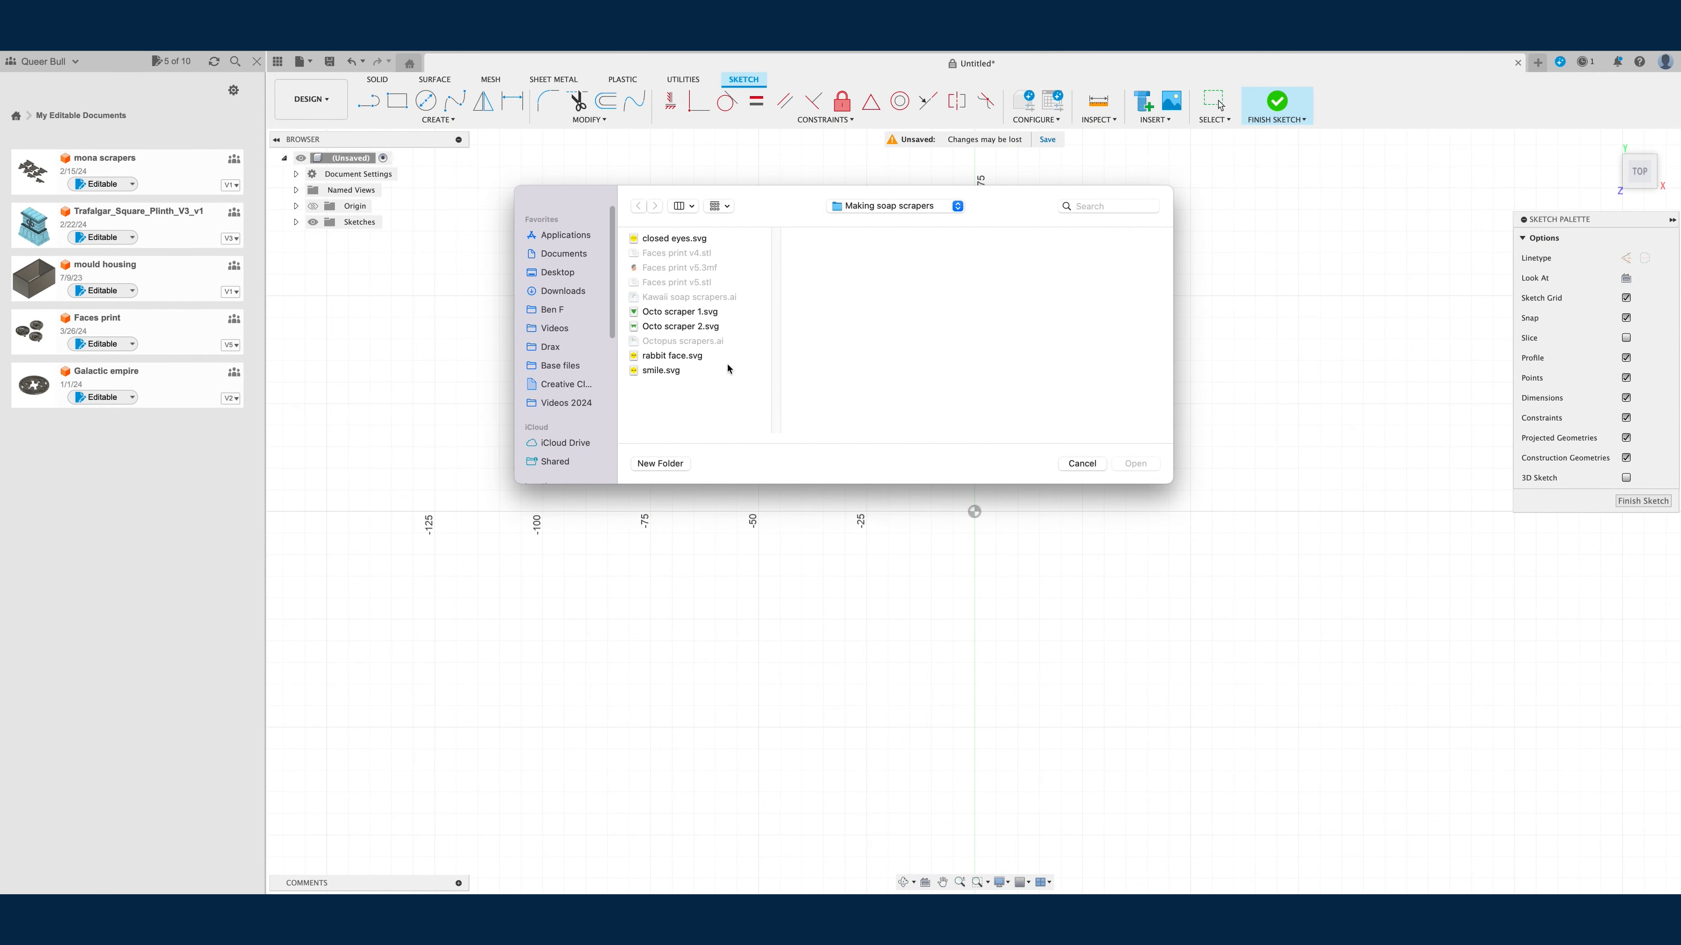
click(682, 313)
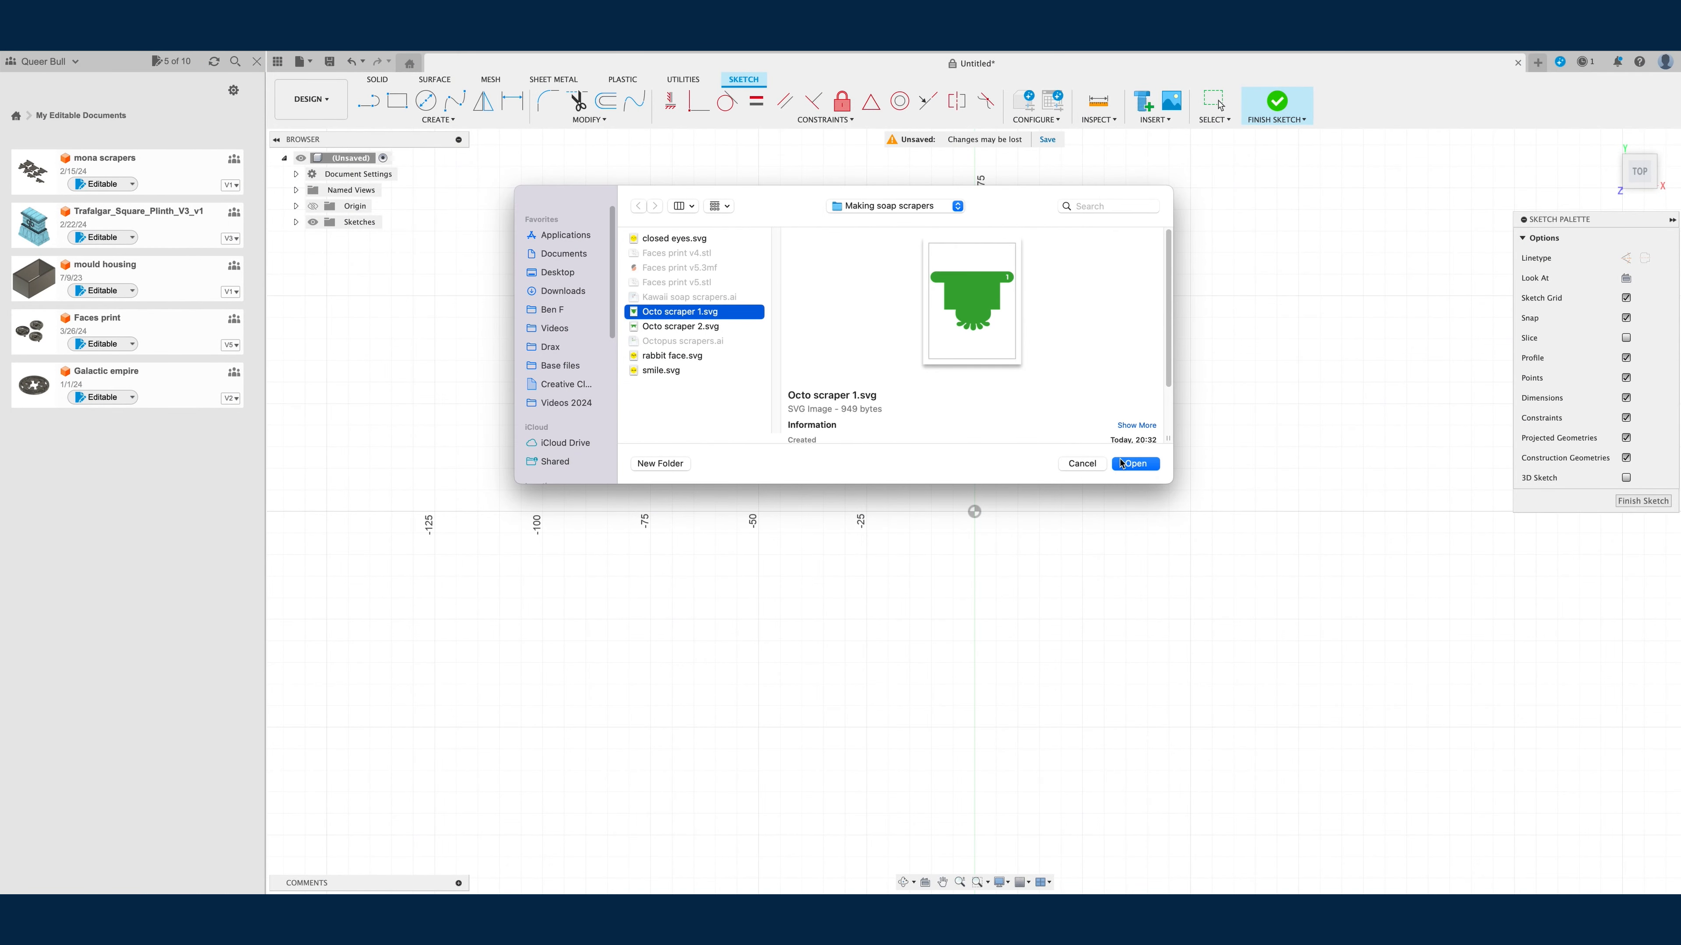
click(1144, 468)
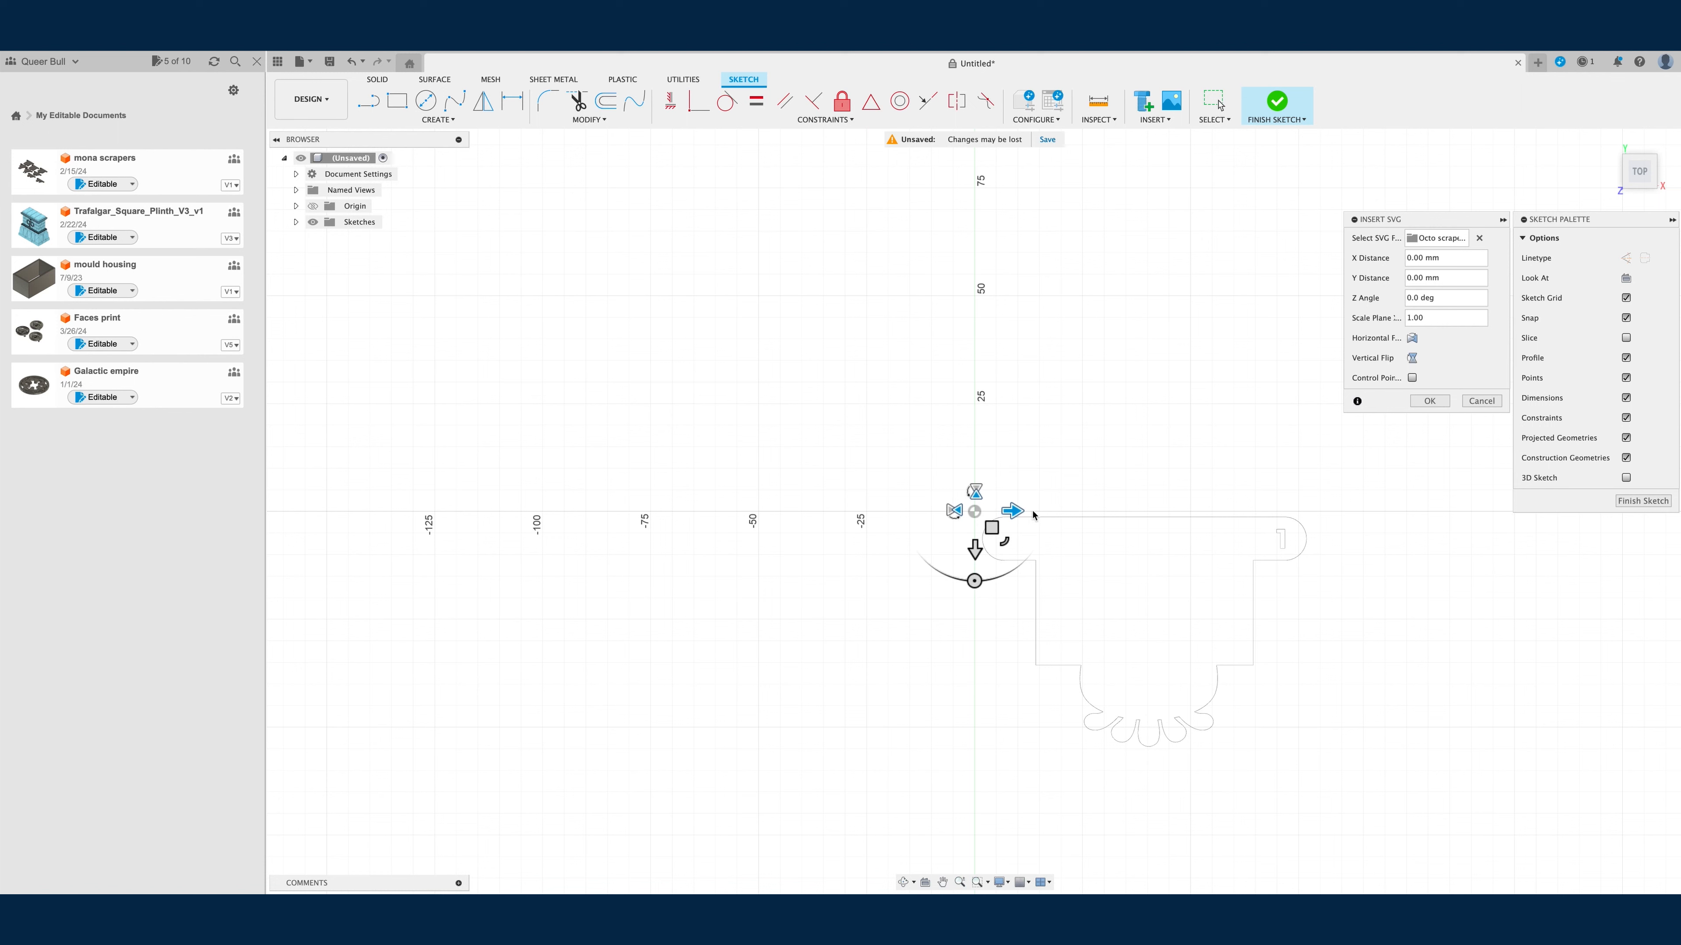
drag(1015, 509, 803, 462)
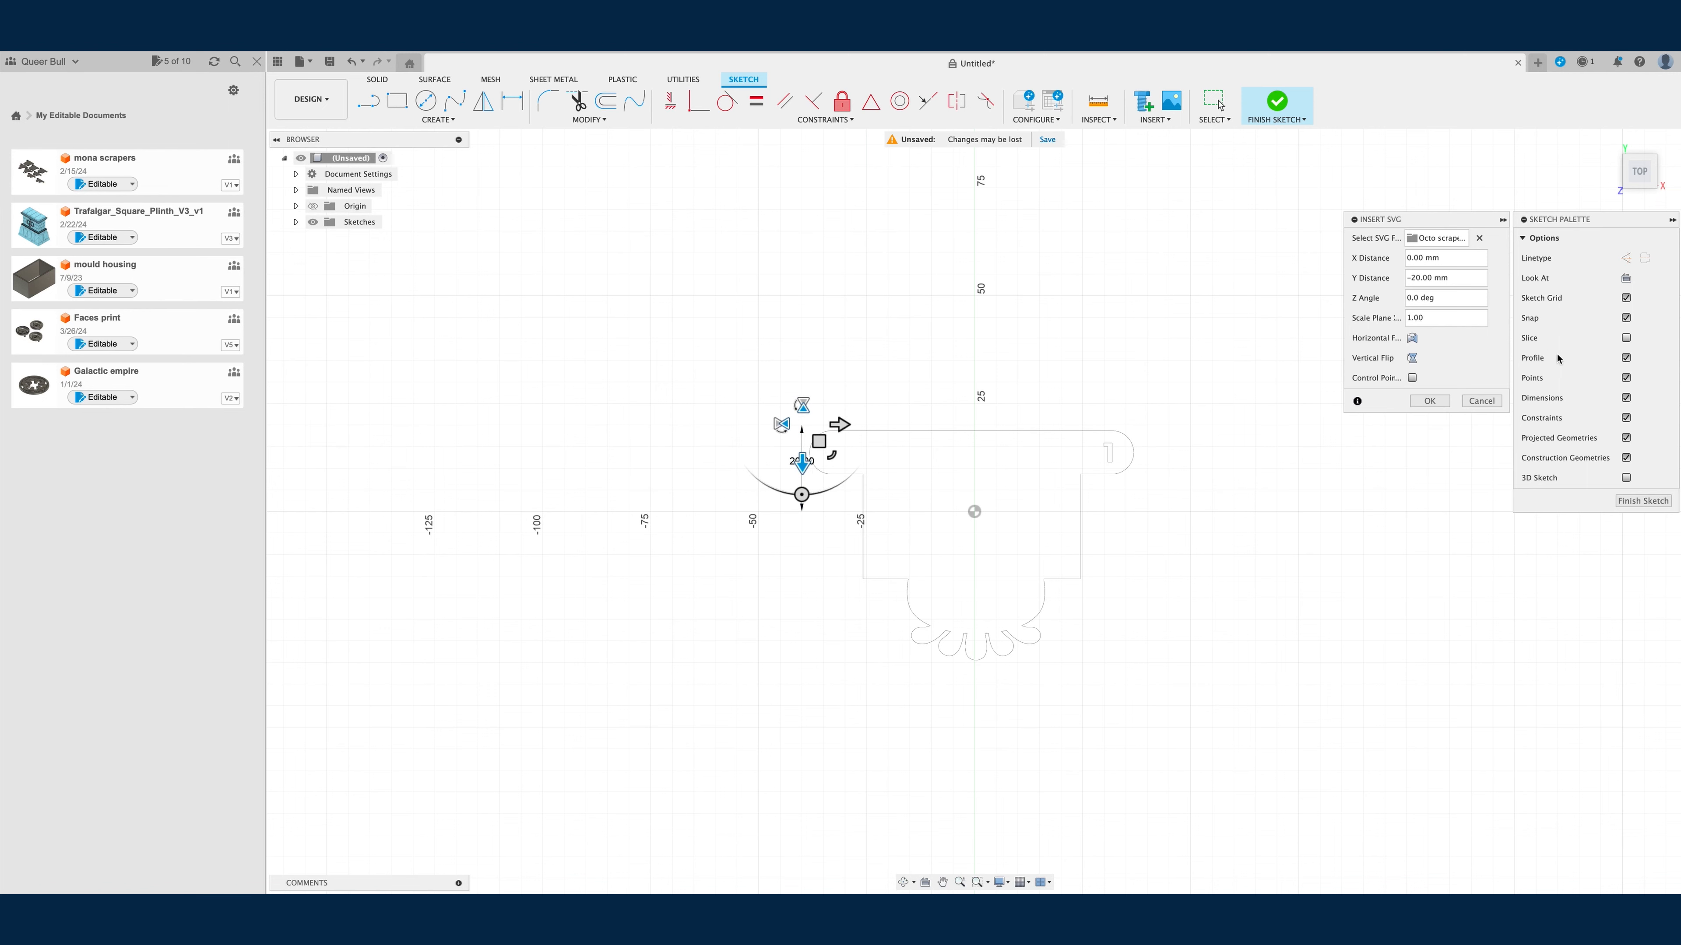
click(1644, 501)
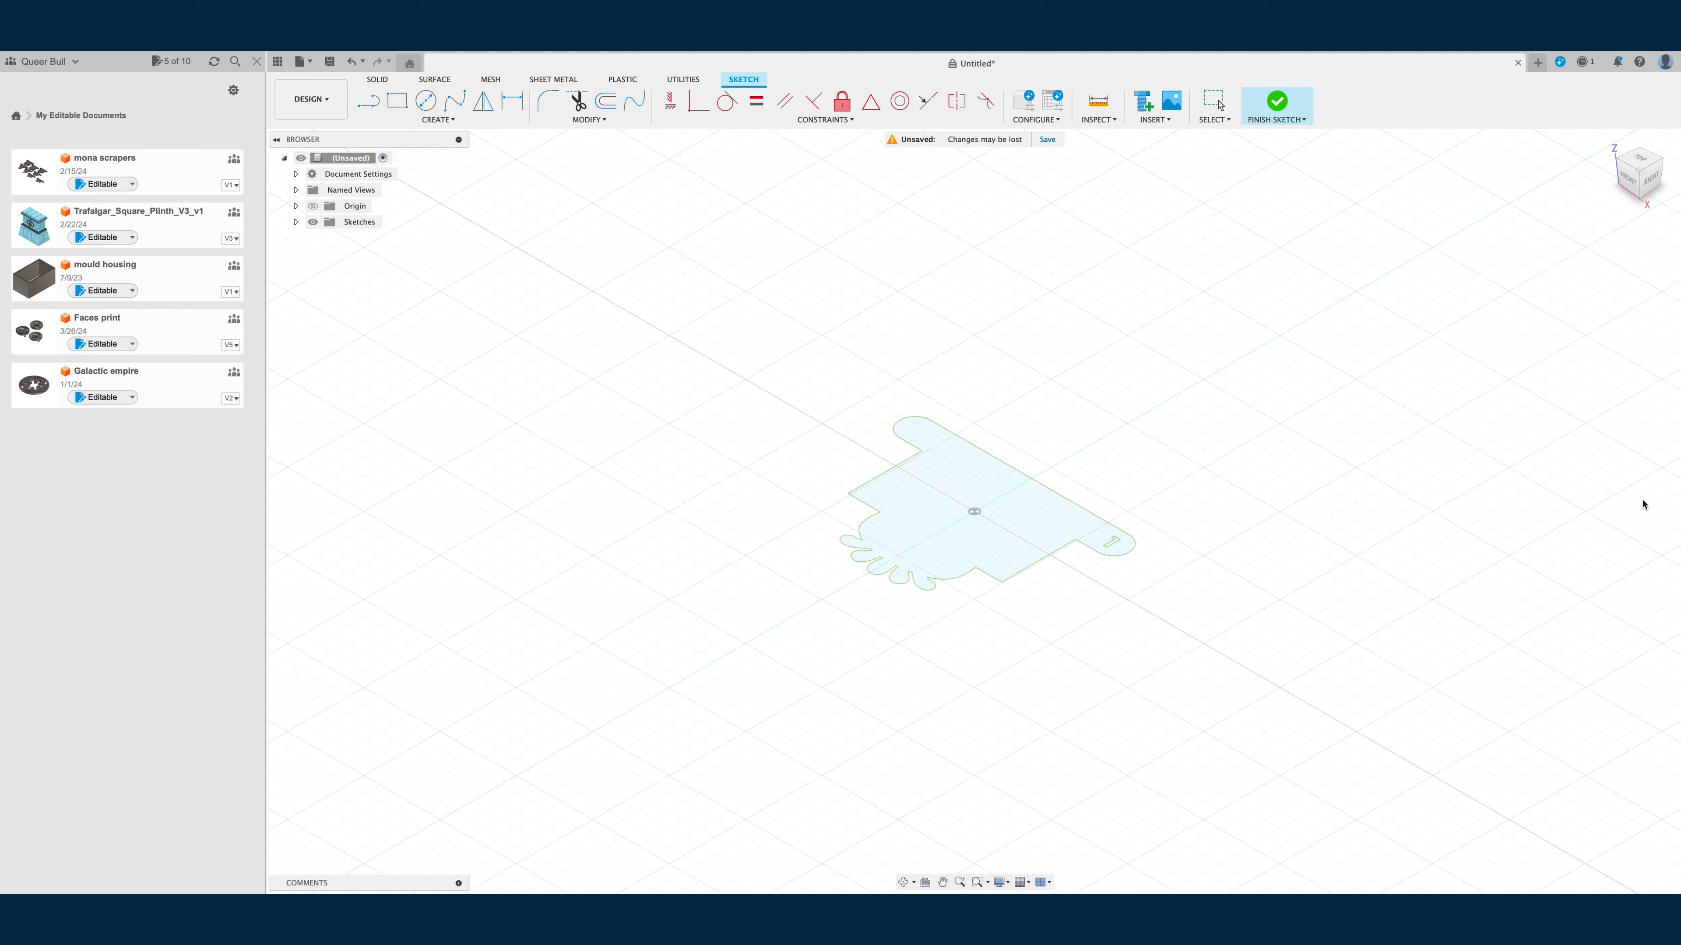
Step: Extrude the scraper profile 1.5 mm as a new body, leaving the numeral 1 as a cut-out
click(947, 533)
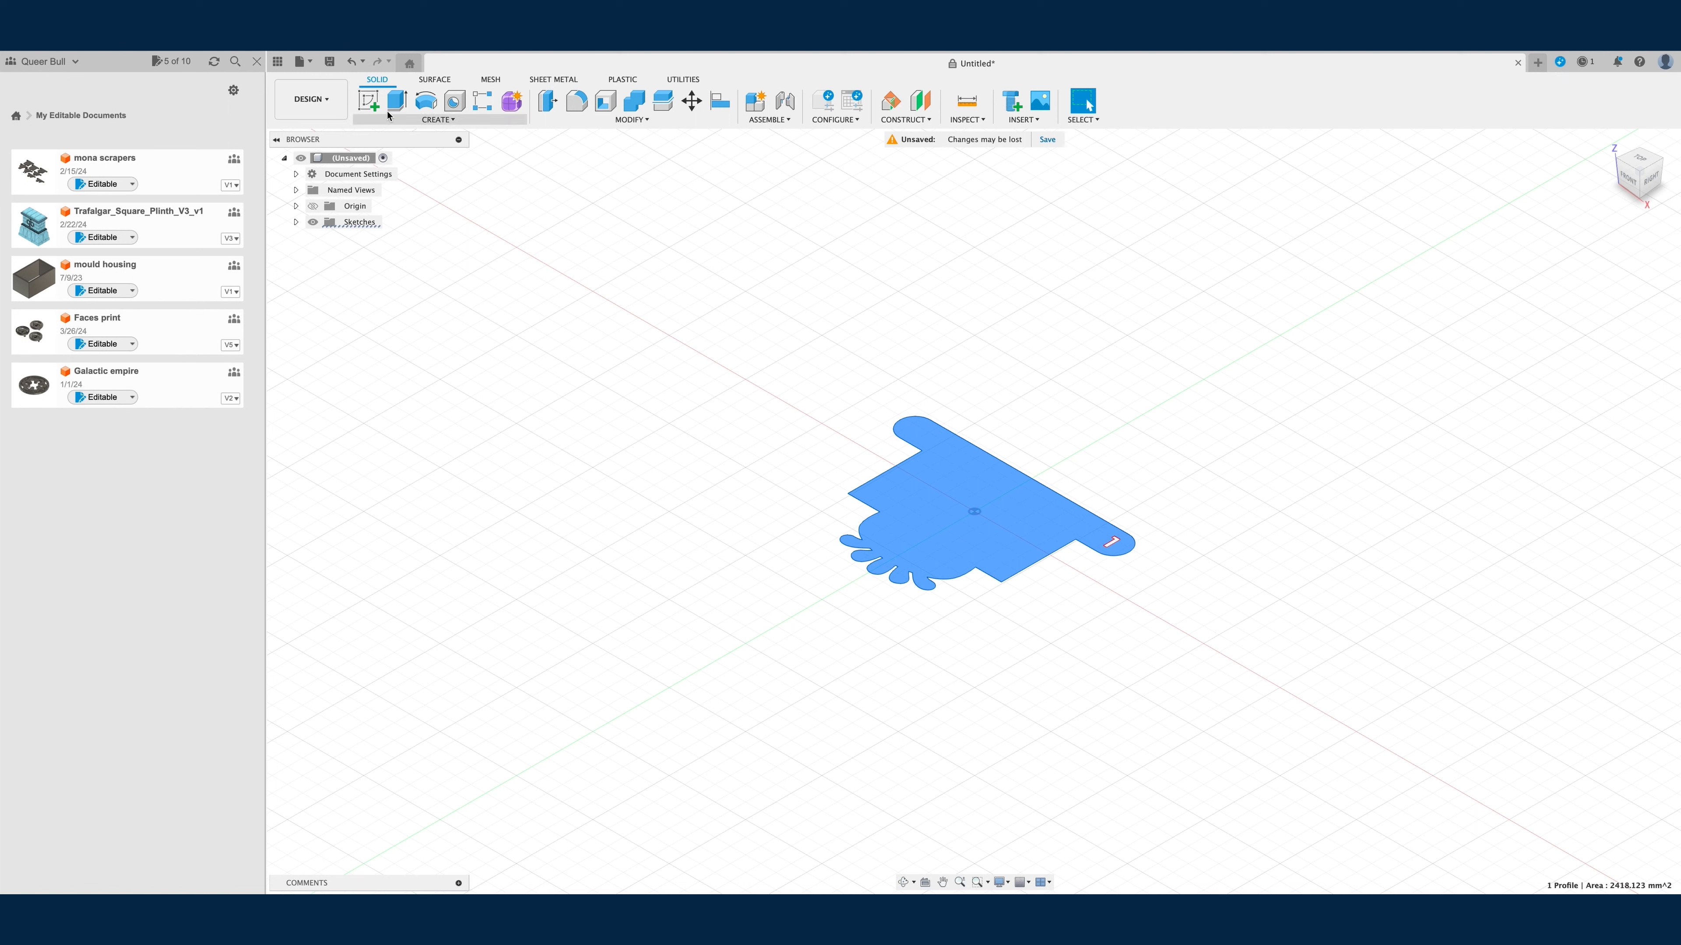
click(397, 100)
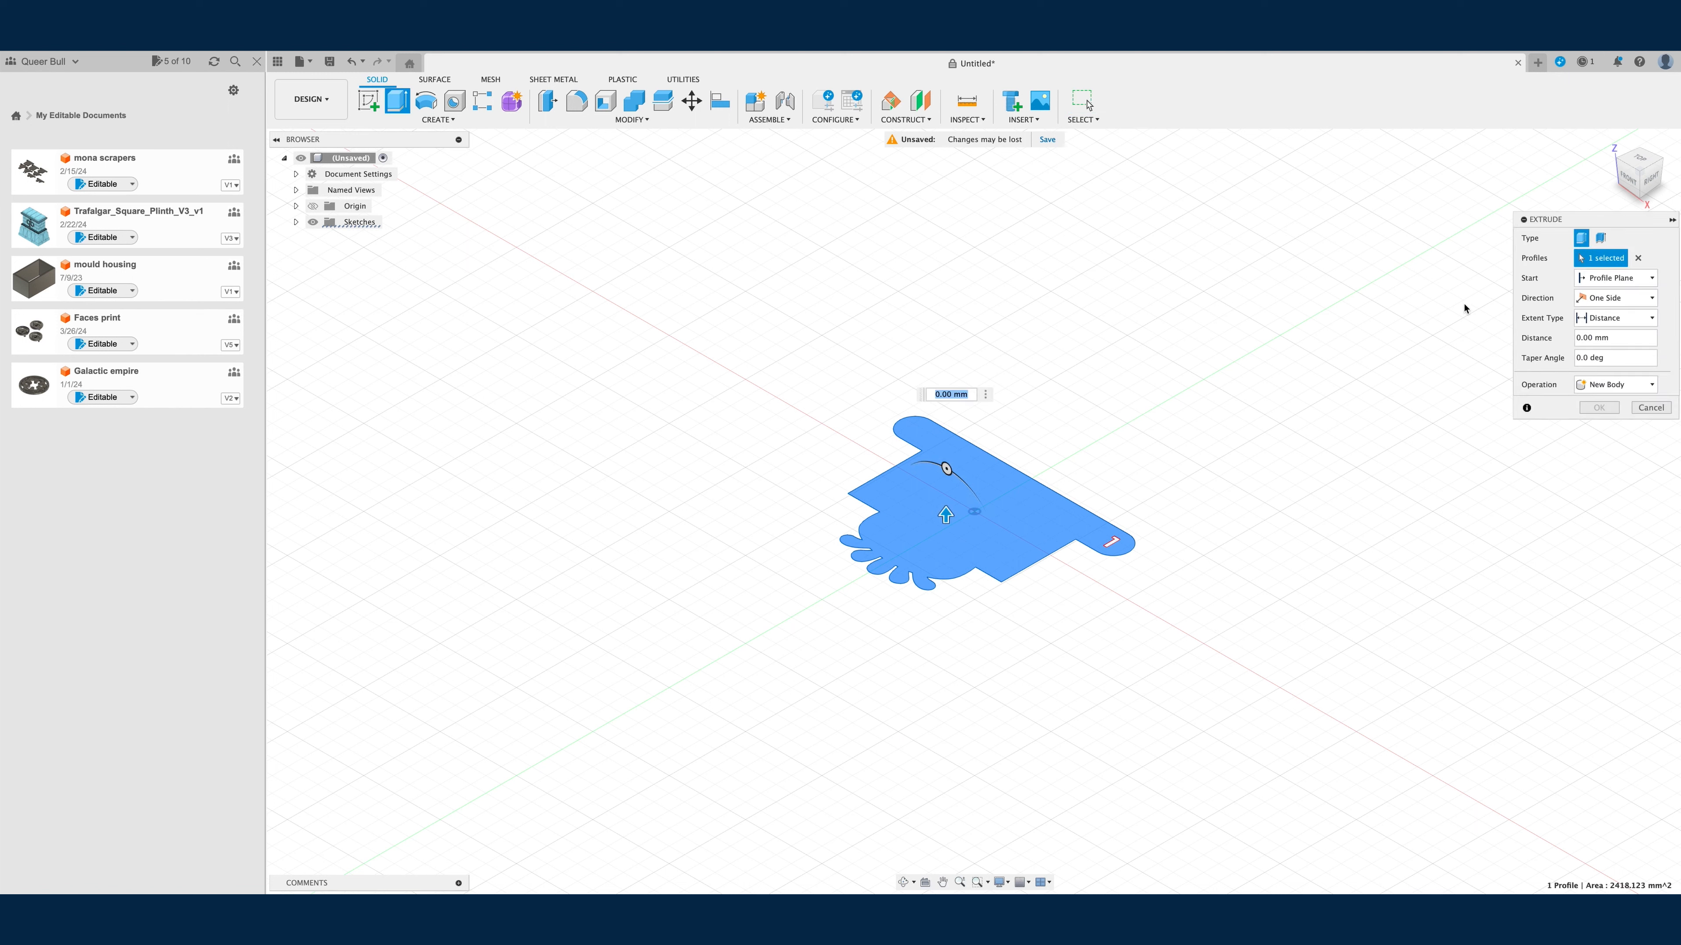
click(1619, 339)
text(1.5)
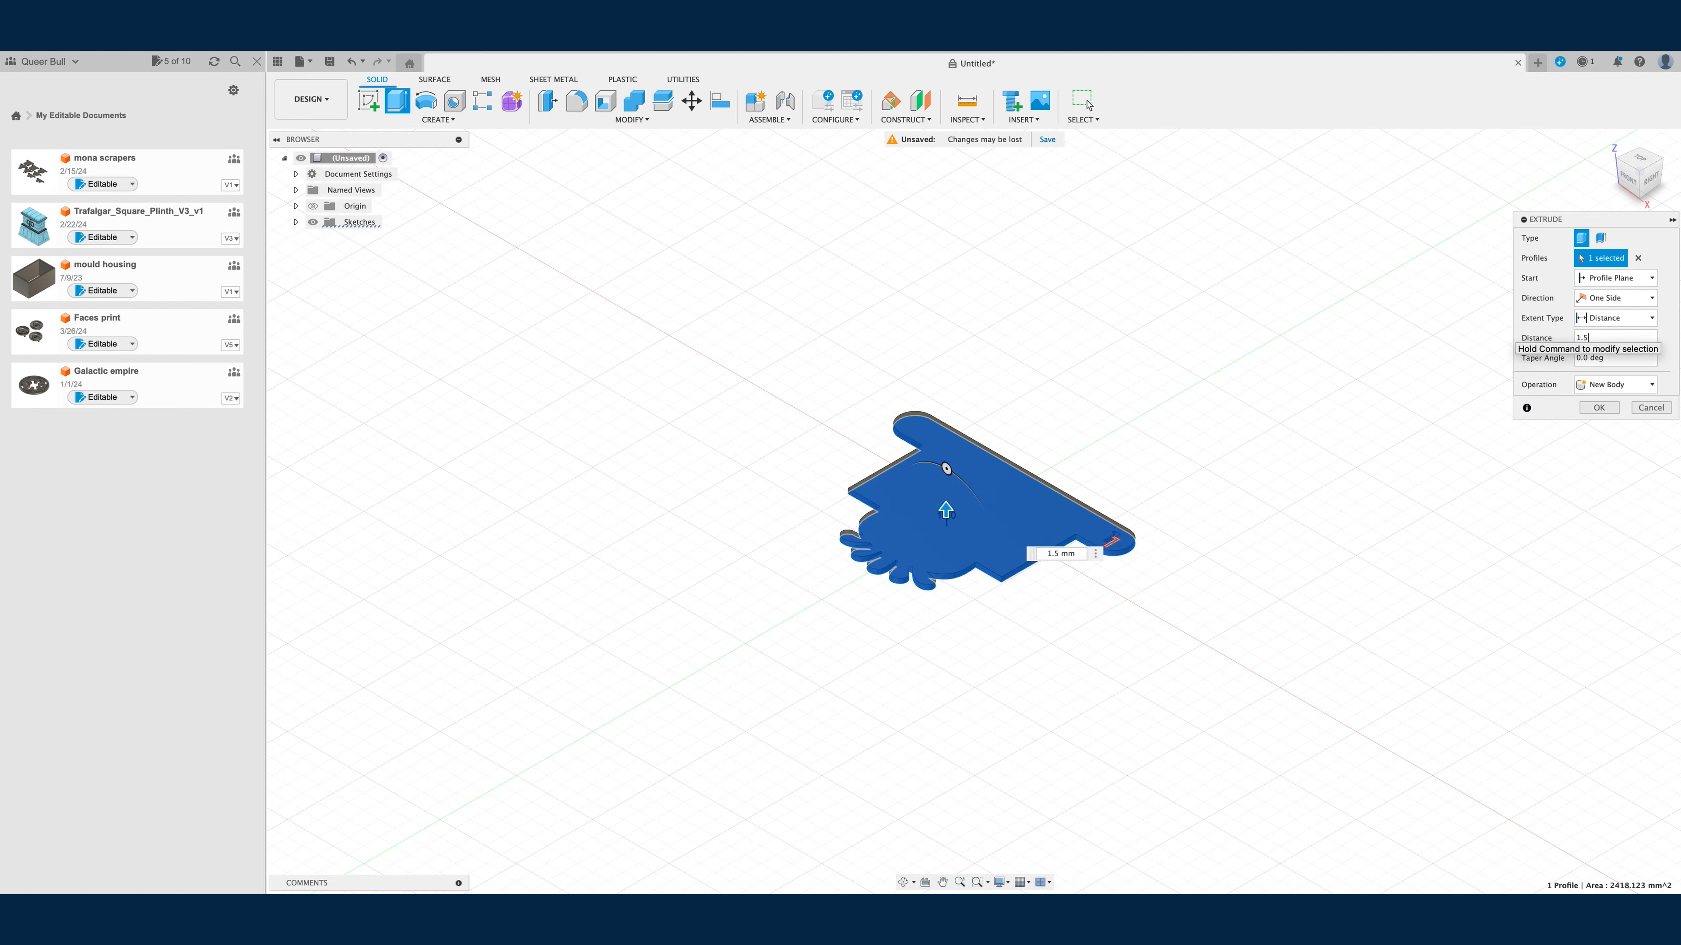
key(Tab)
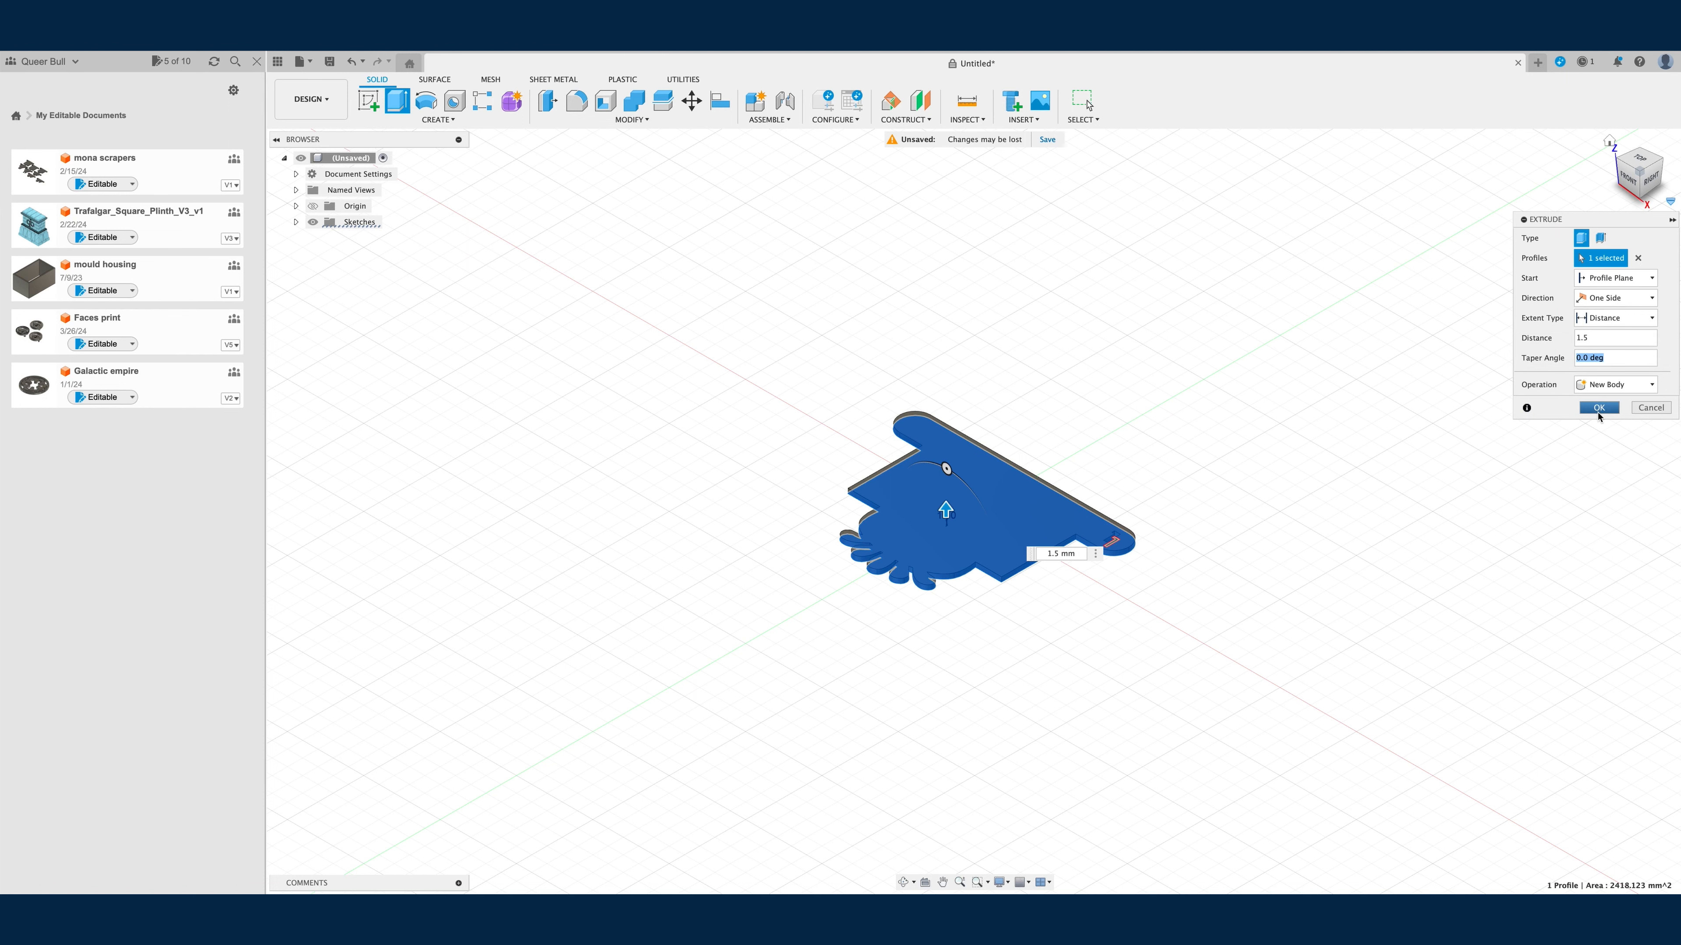
click(1599, 407)
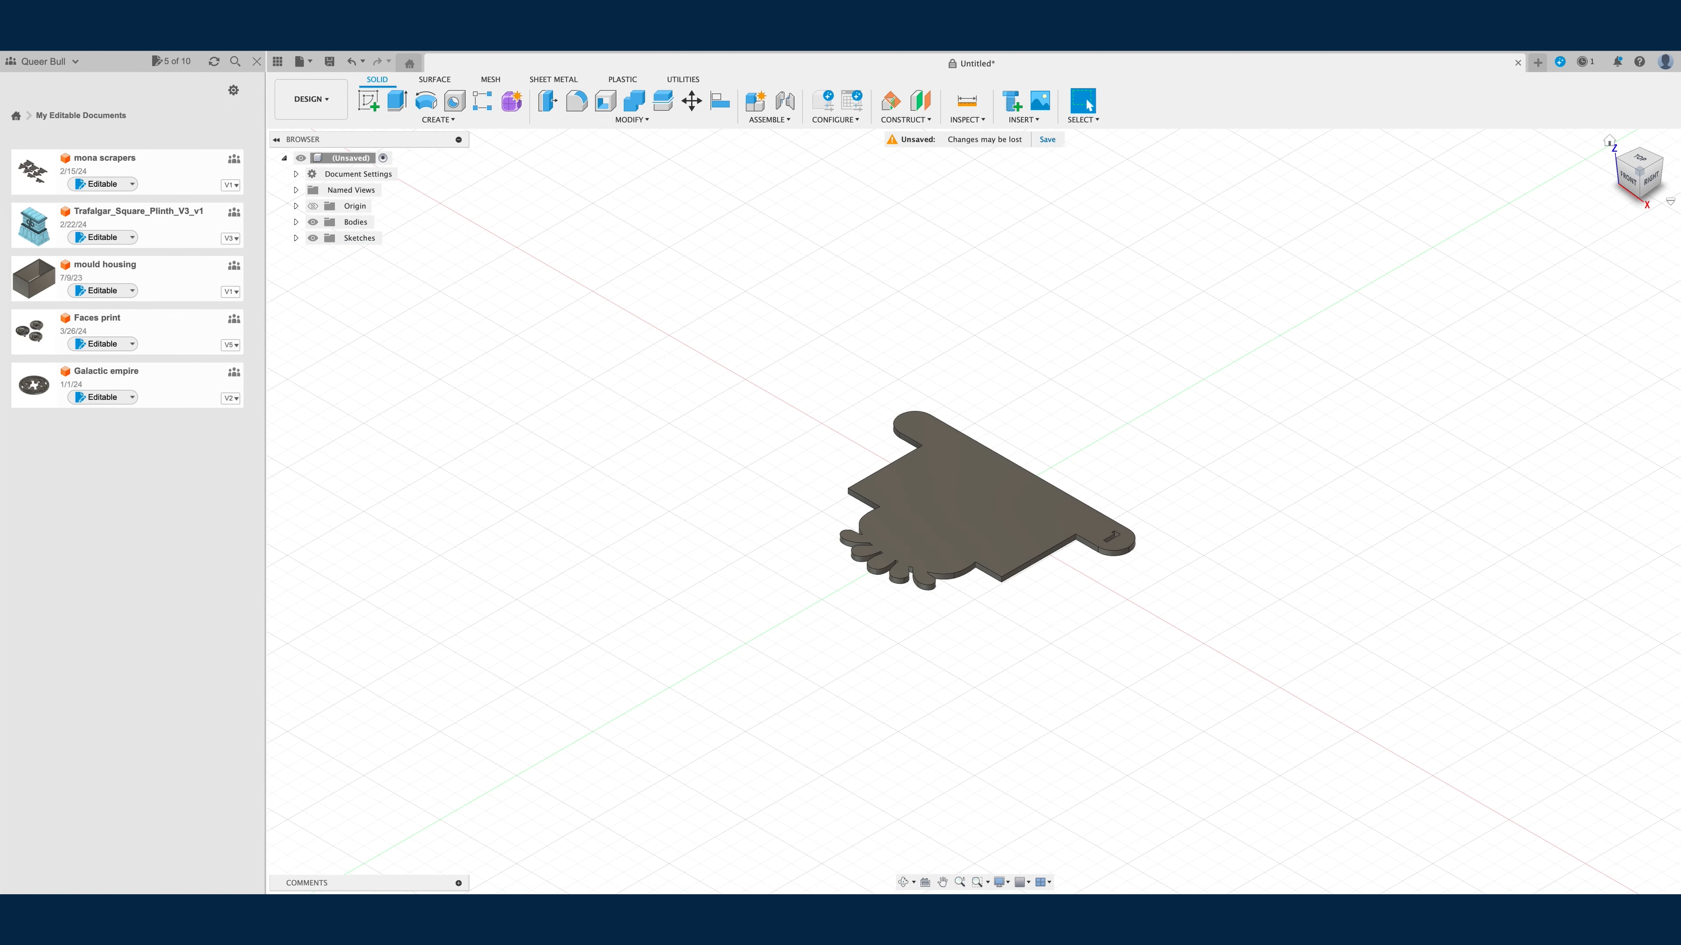
Step: Fillet the two outer vertical corner edges on the tentacle side of the scraper's rectangular section with a 0.5 mm radius
click(1639, 156)
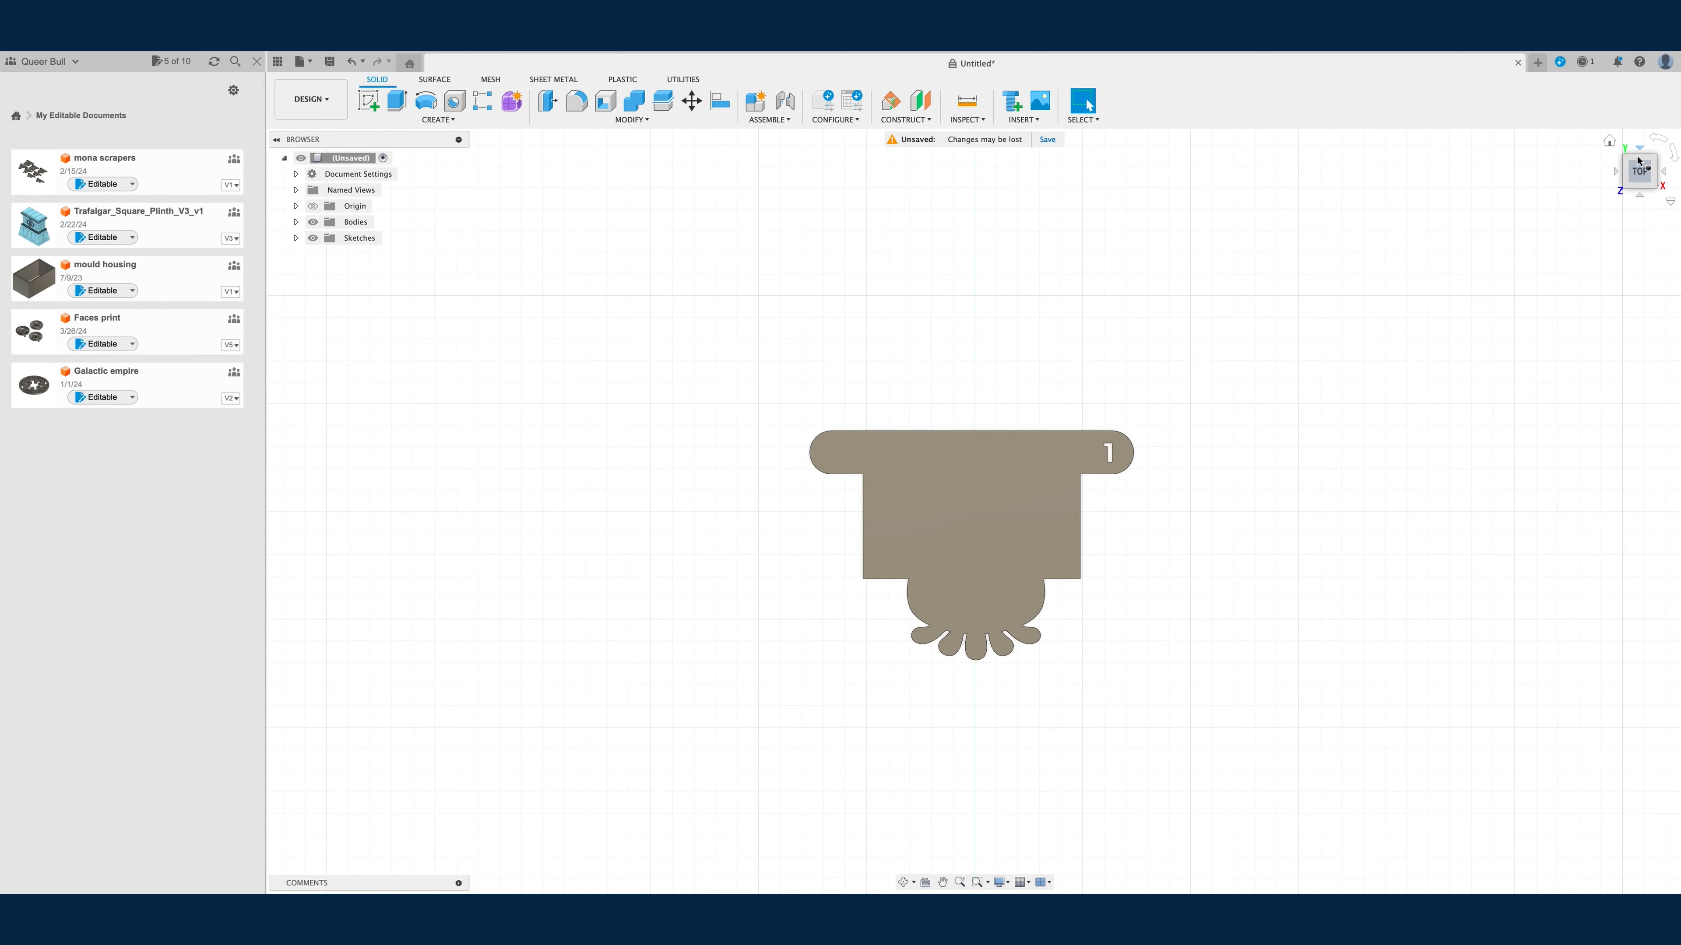
click(1608, 141)
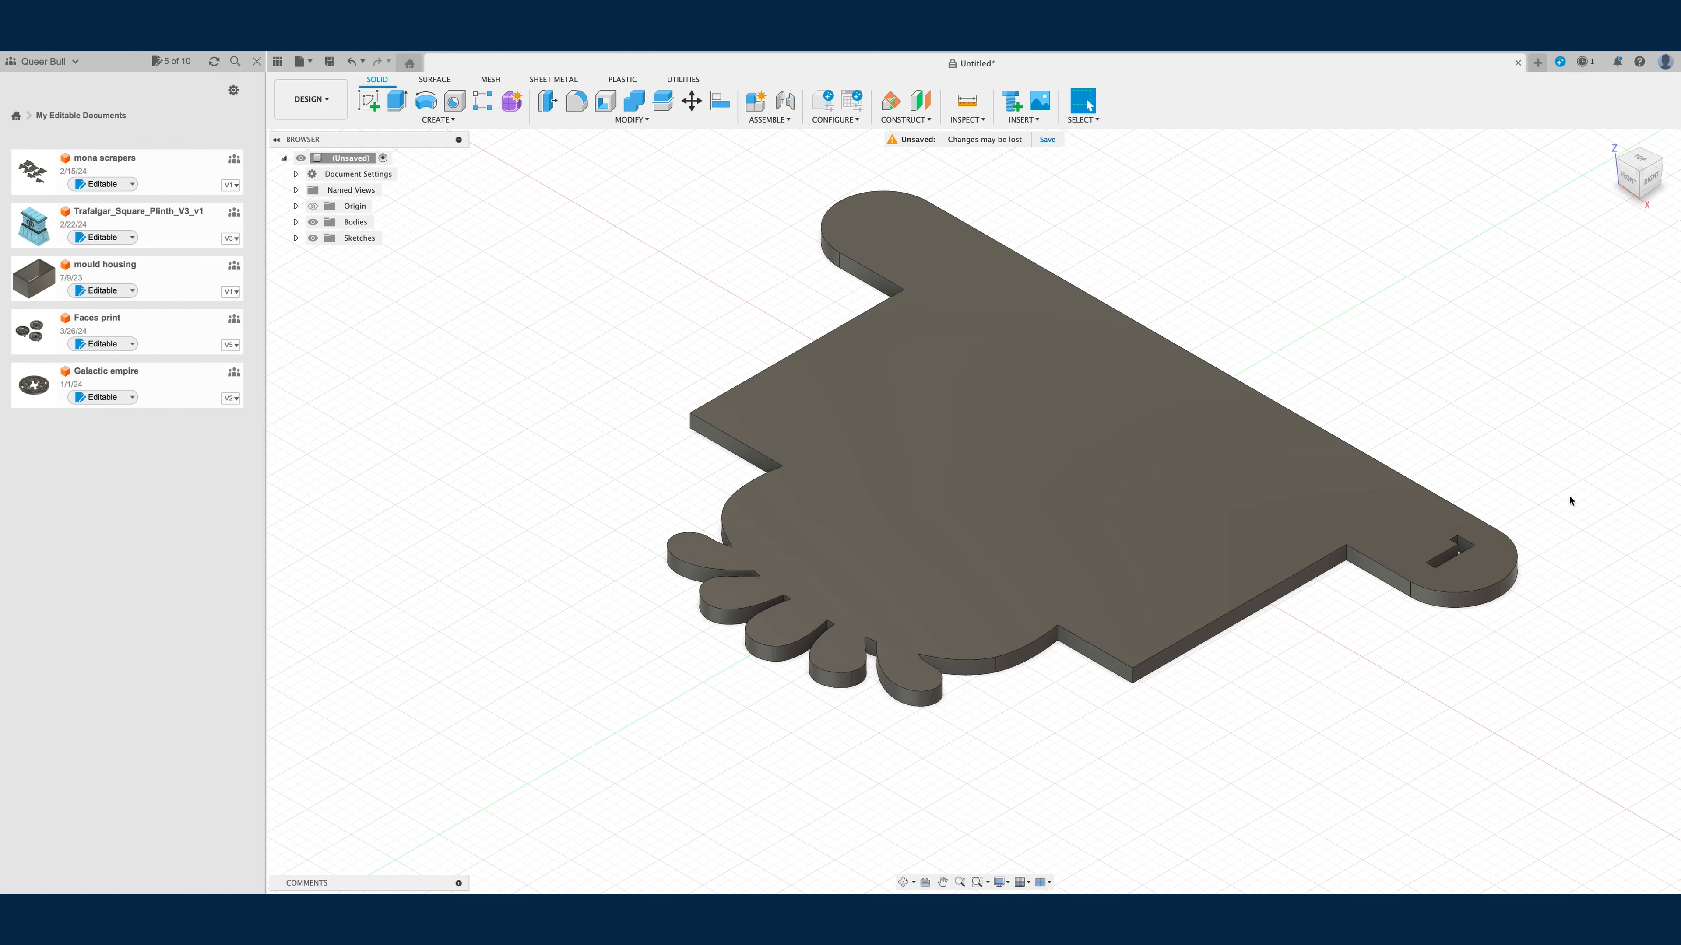
click(296, 223)
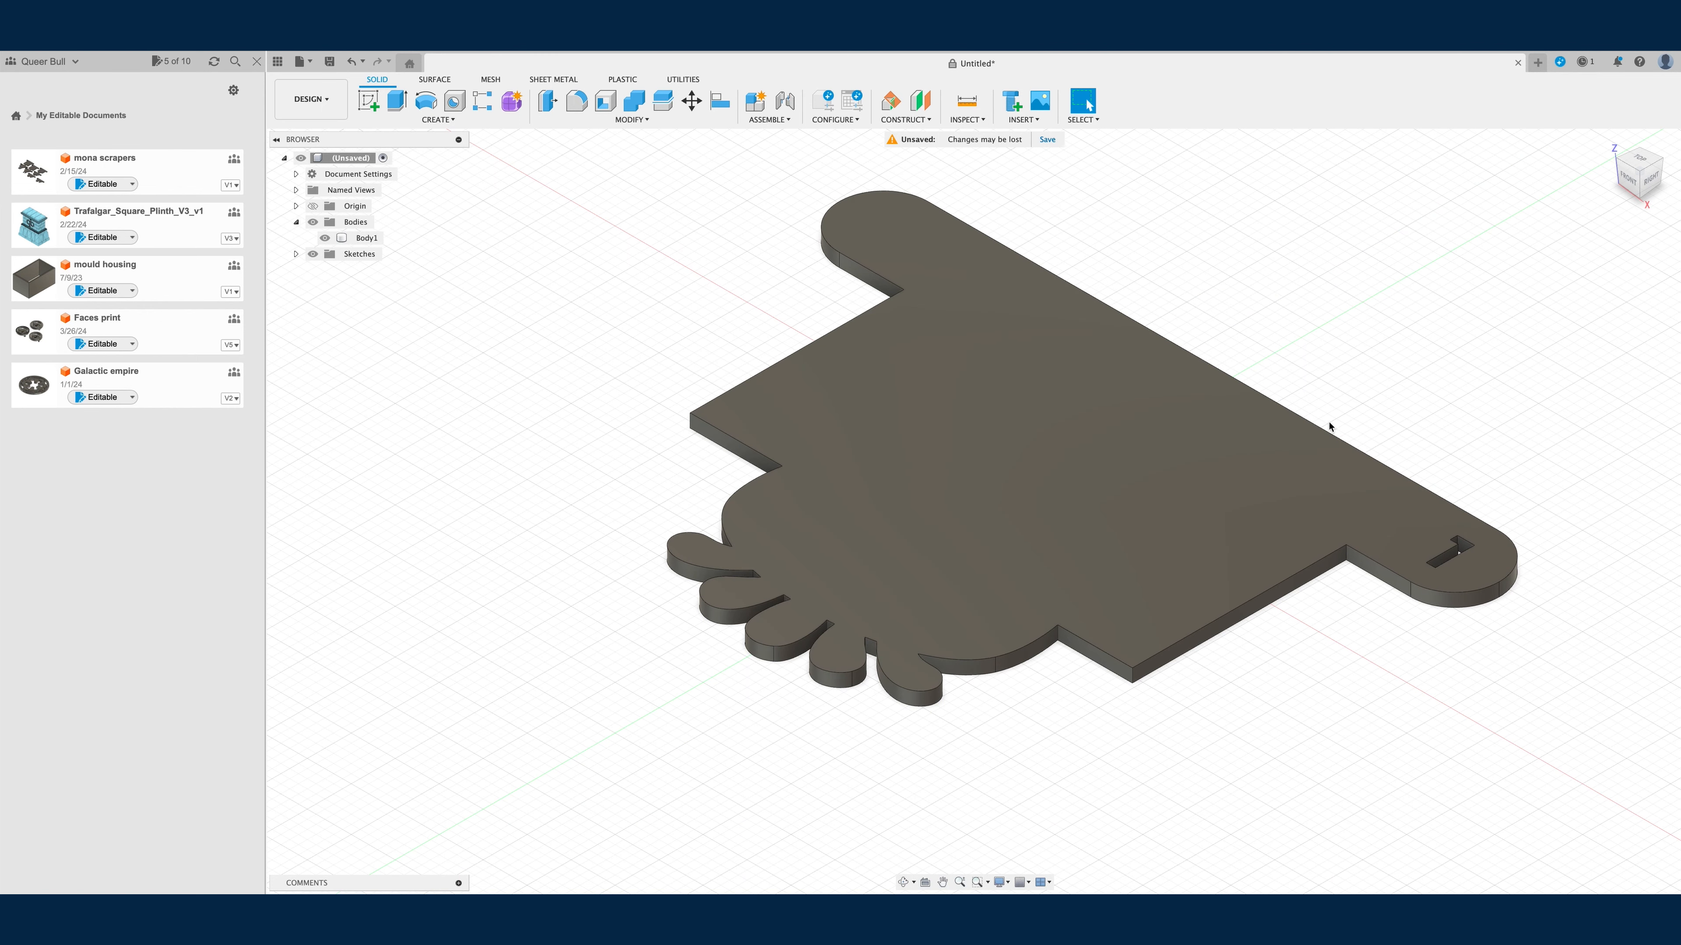
click(1132, 672)
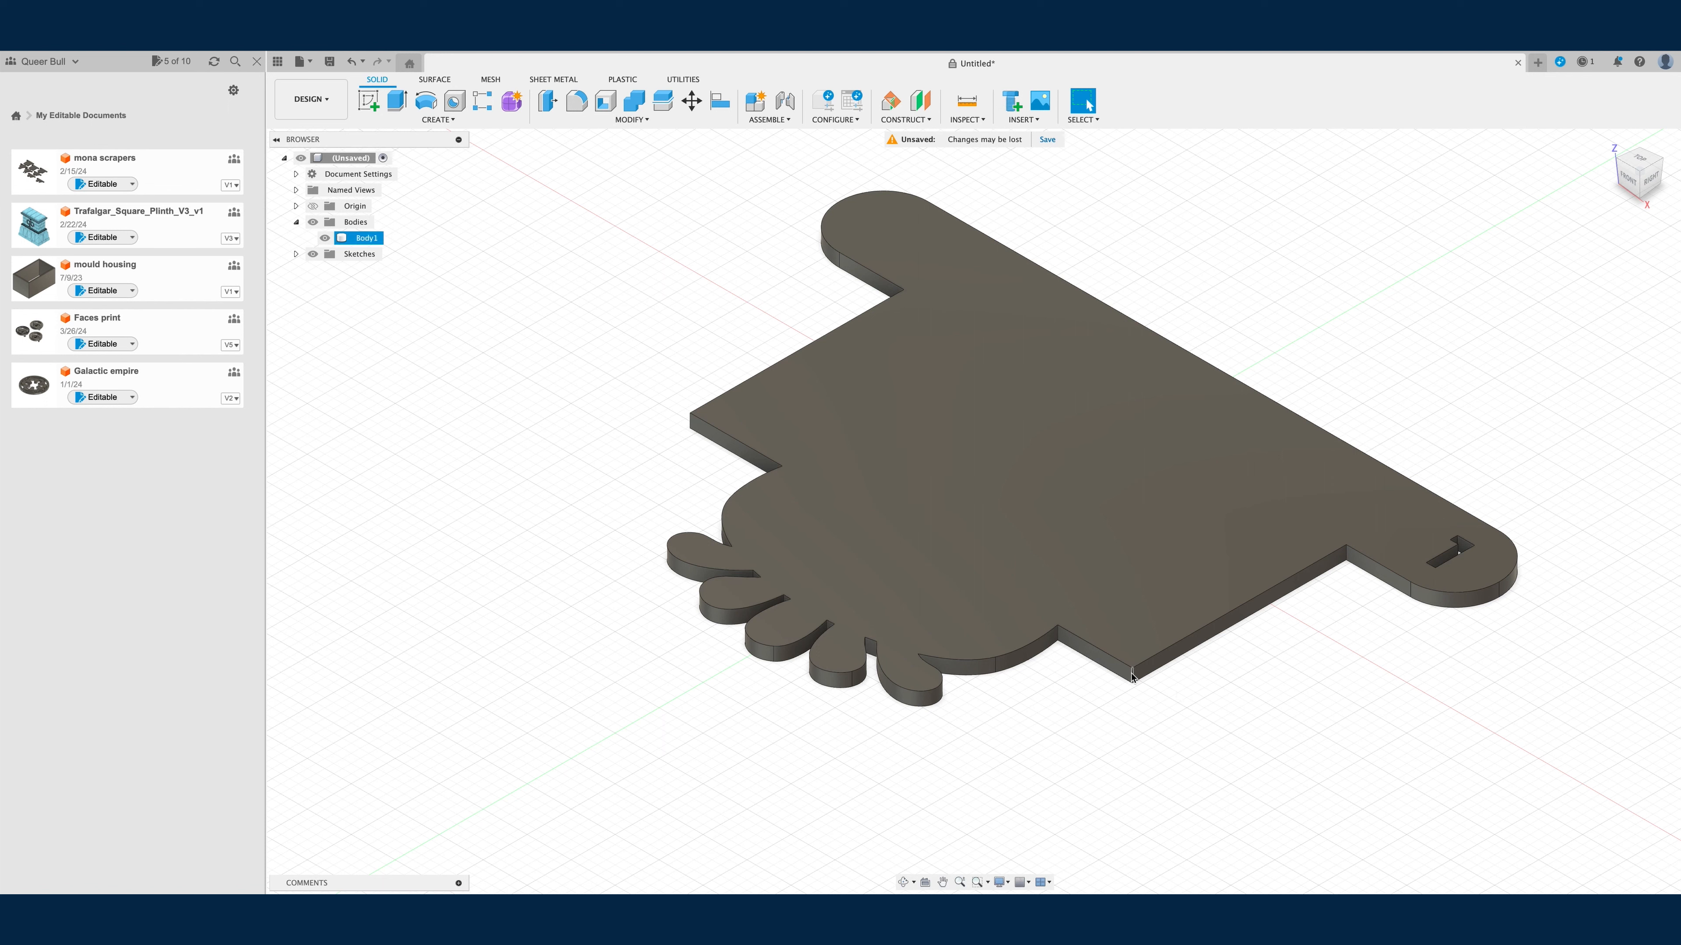
shift+click(693, 426)
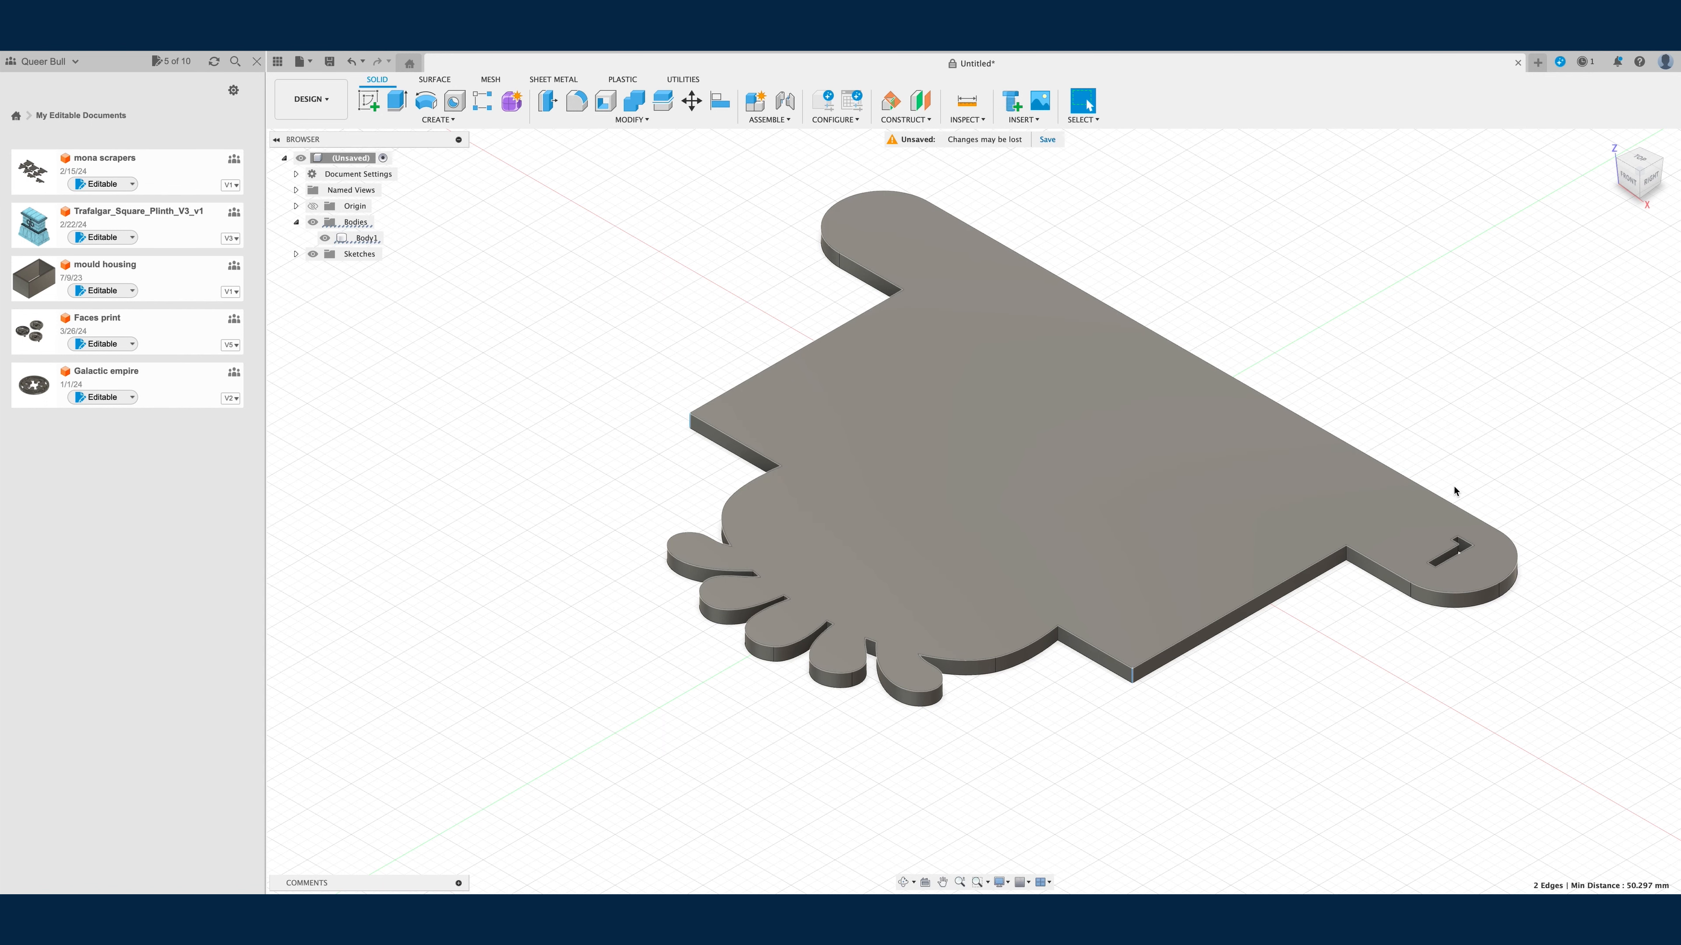
key(f)
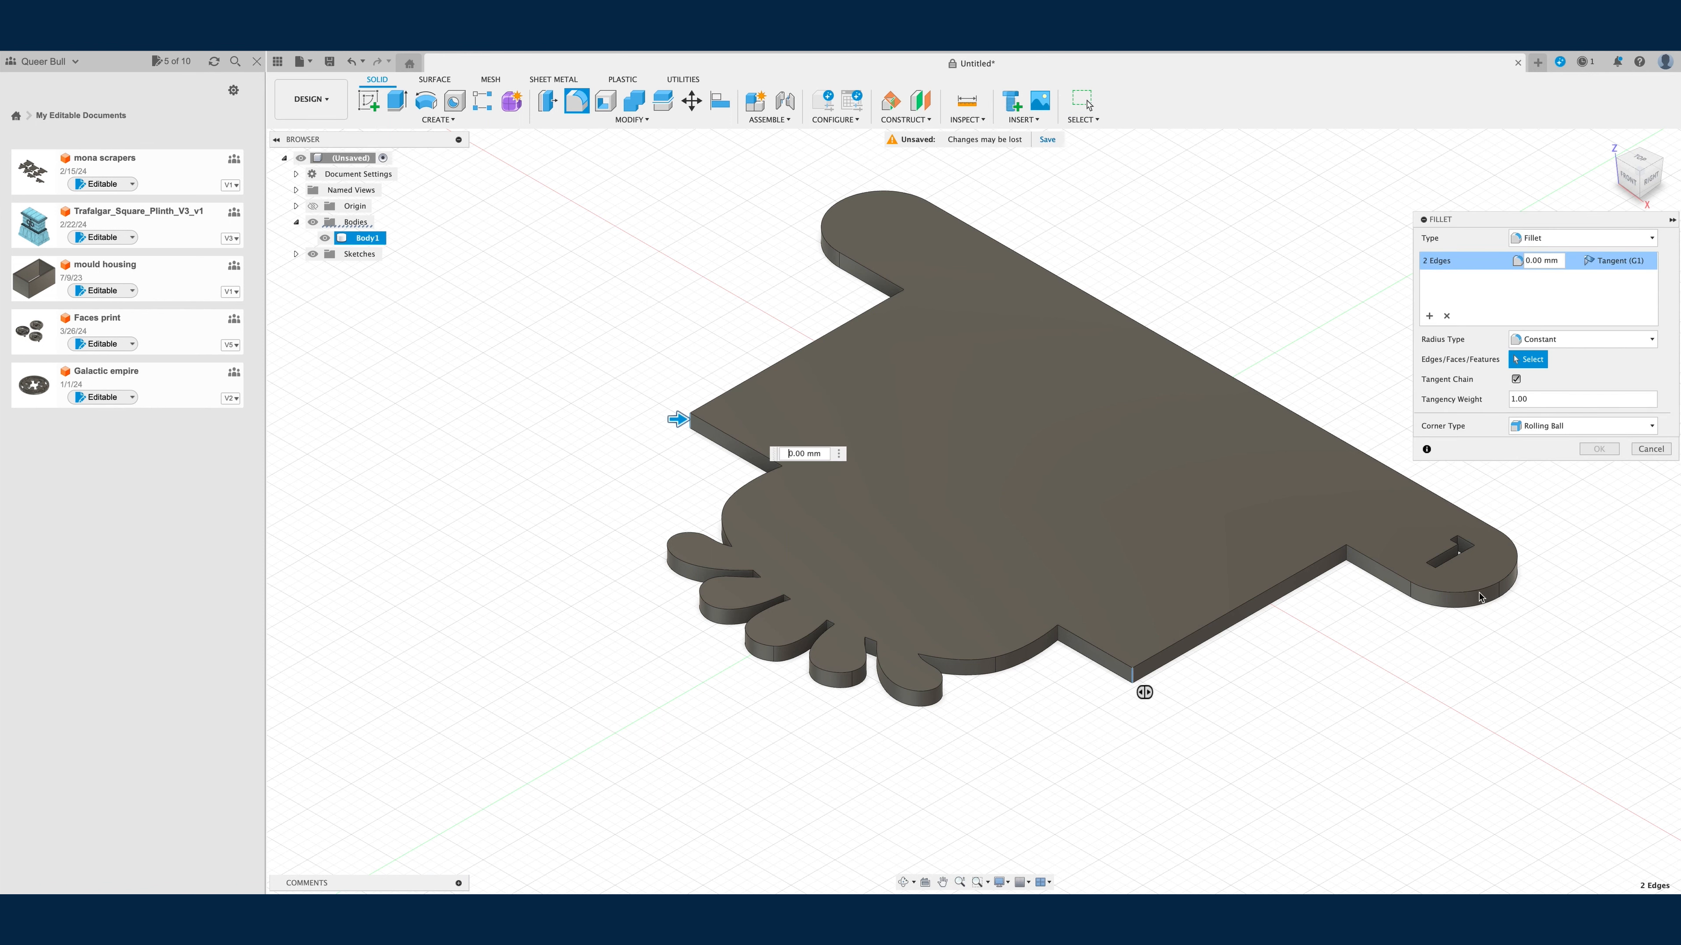
click(1638, 163)
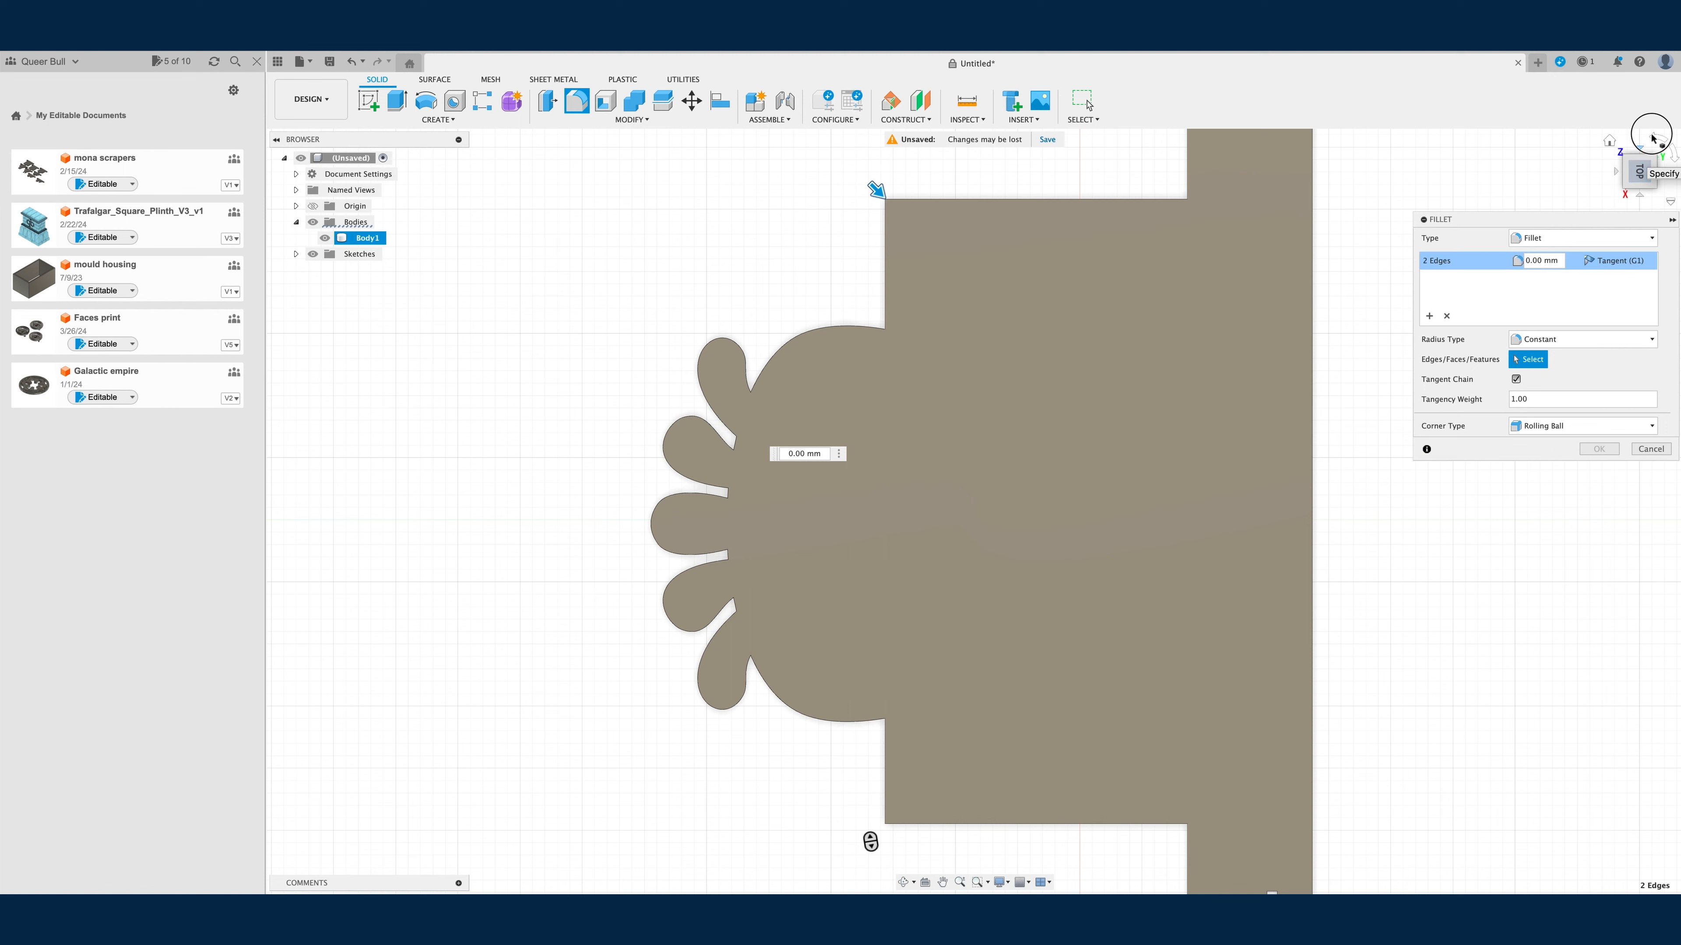
click(1658, 139)
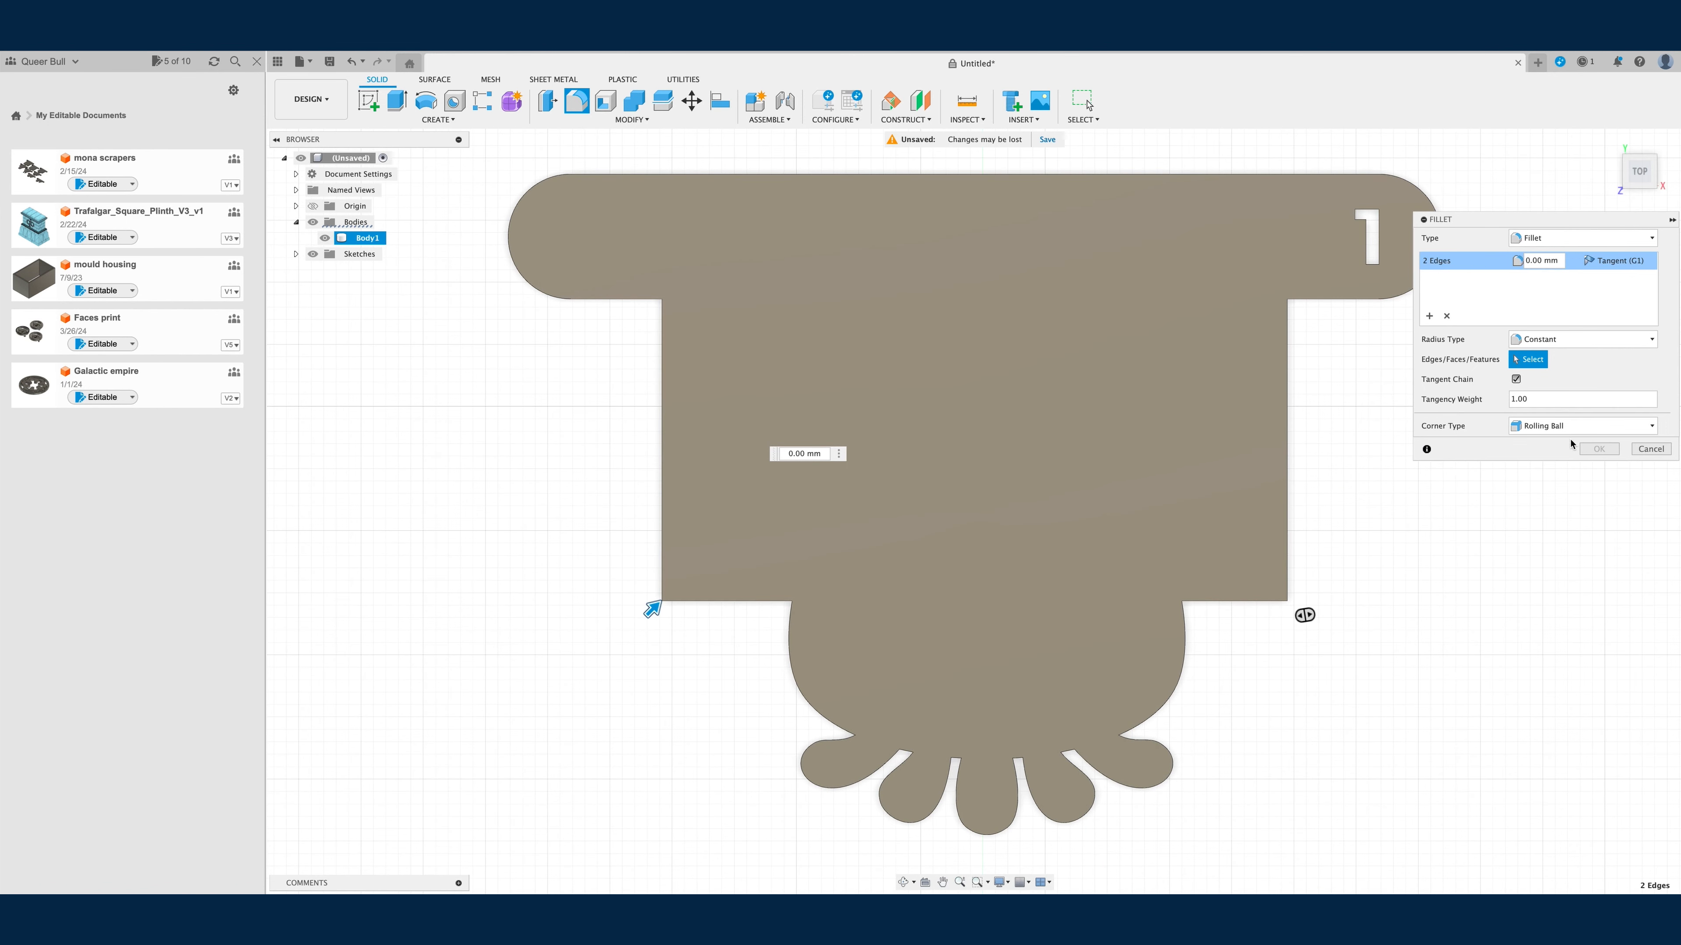
double_click(1533, 260)
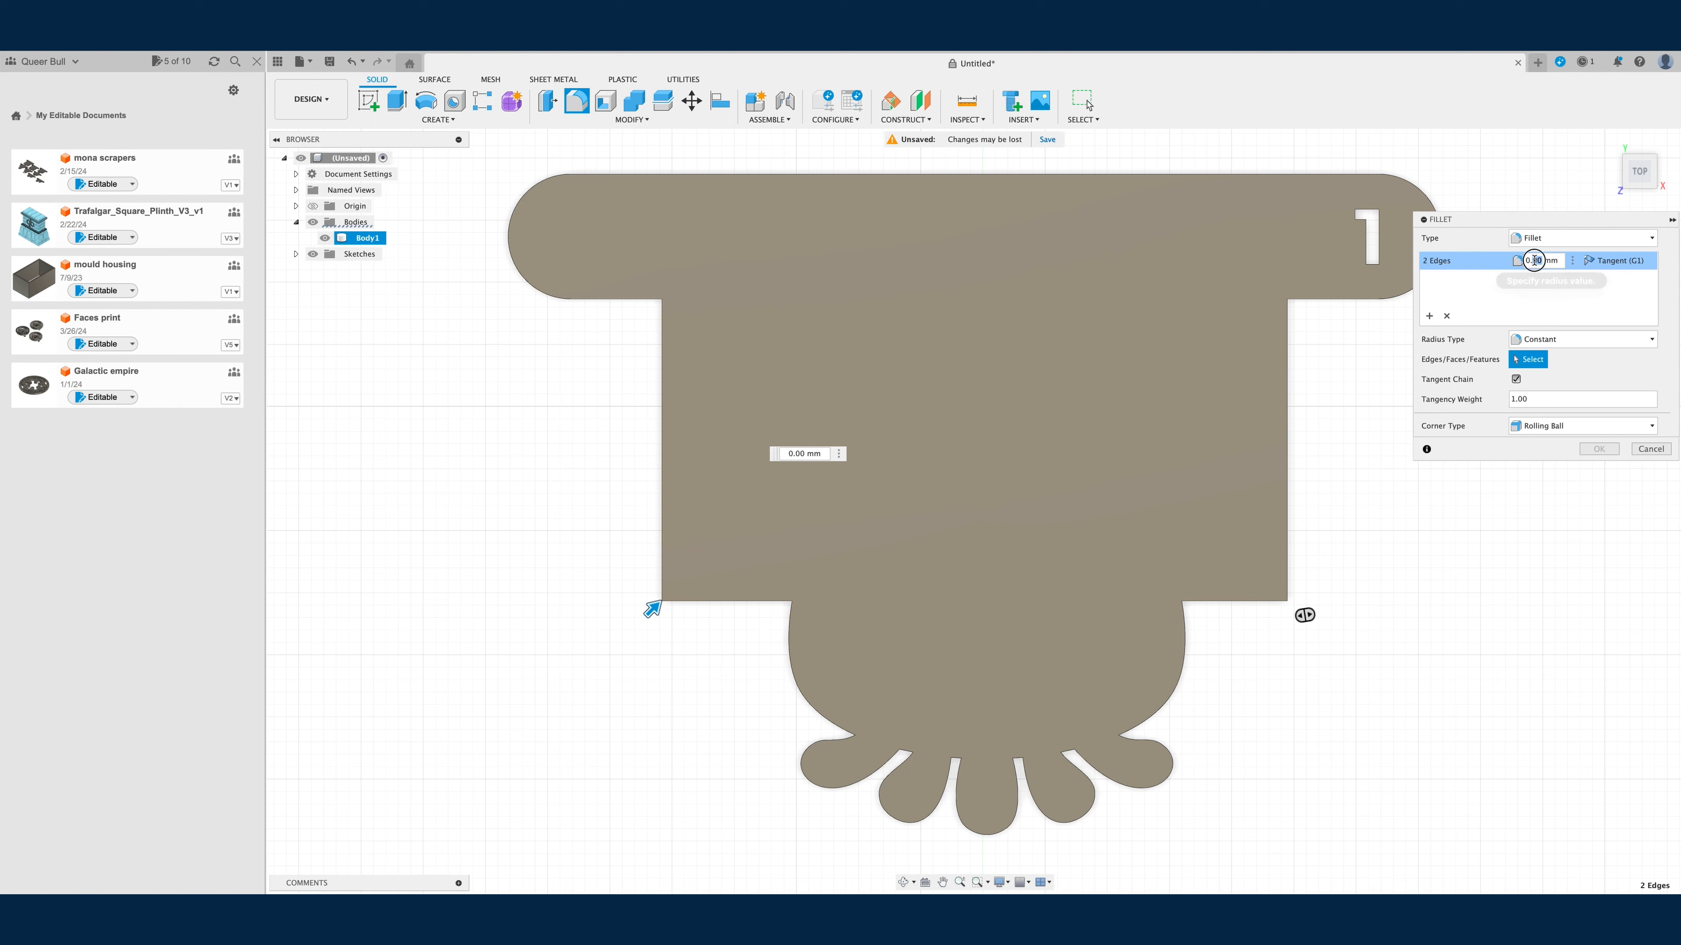
text(5)
key(Tab)
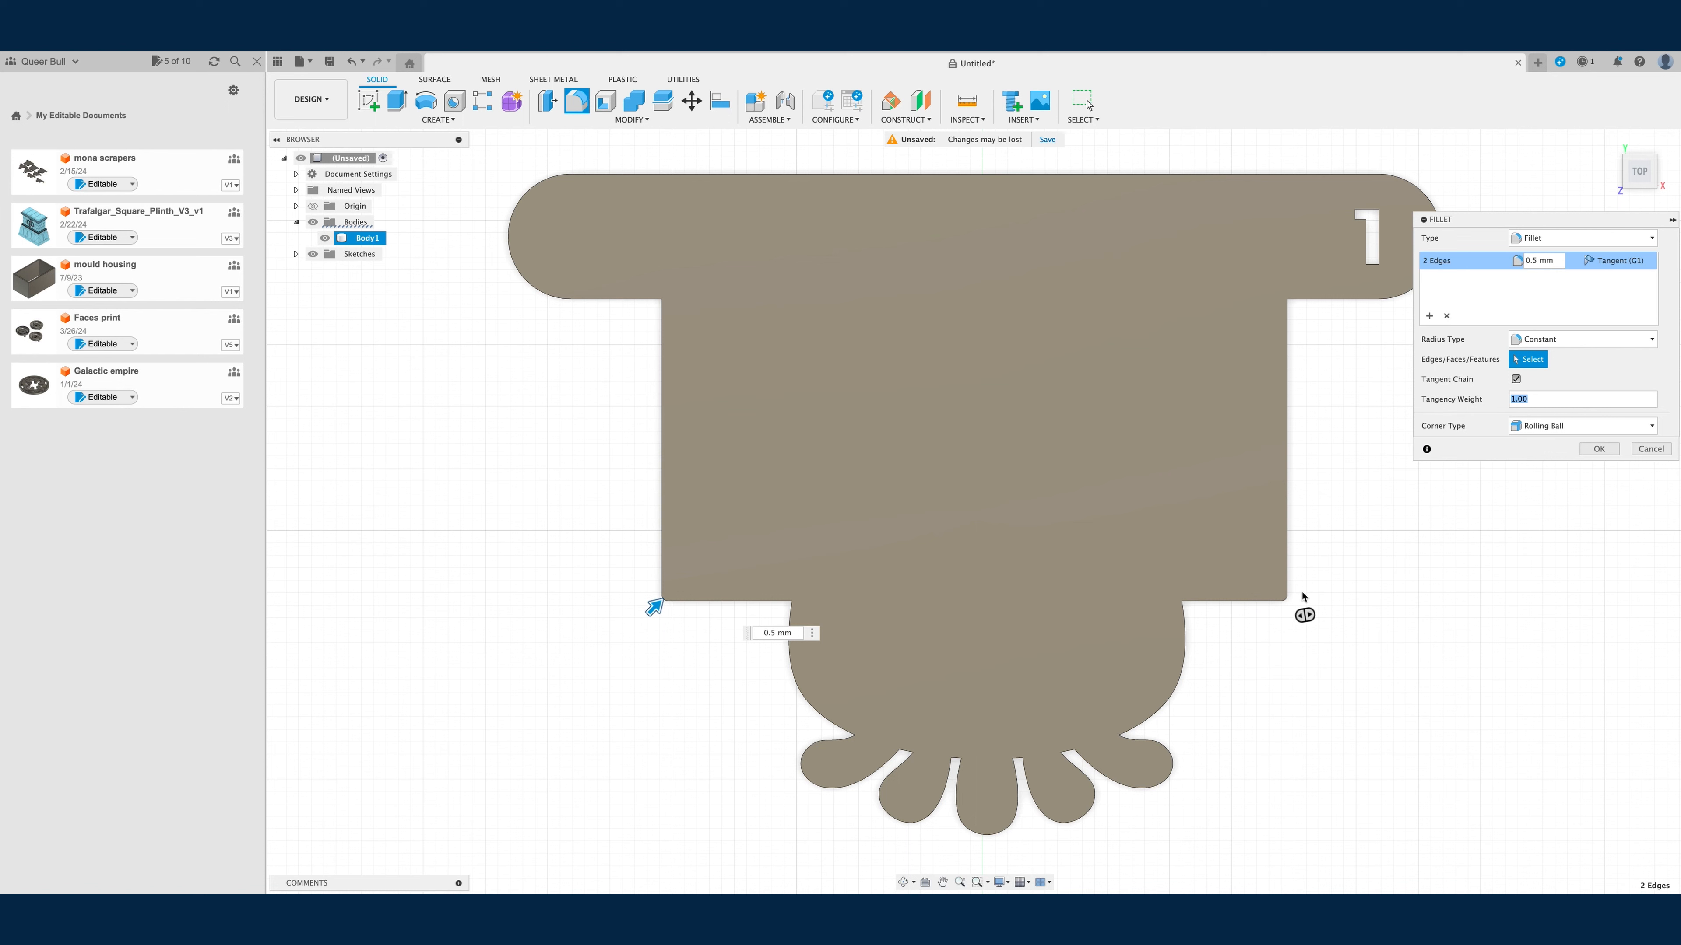
click(1211, 693)
click(1600, 450)
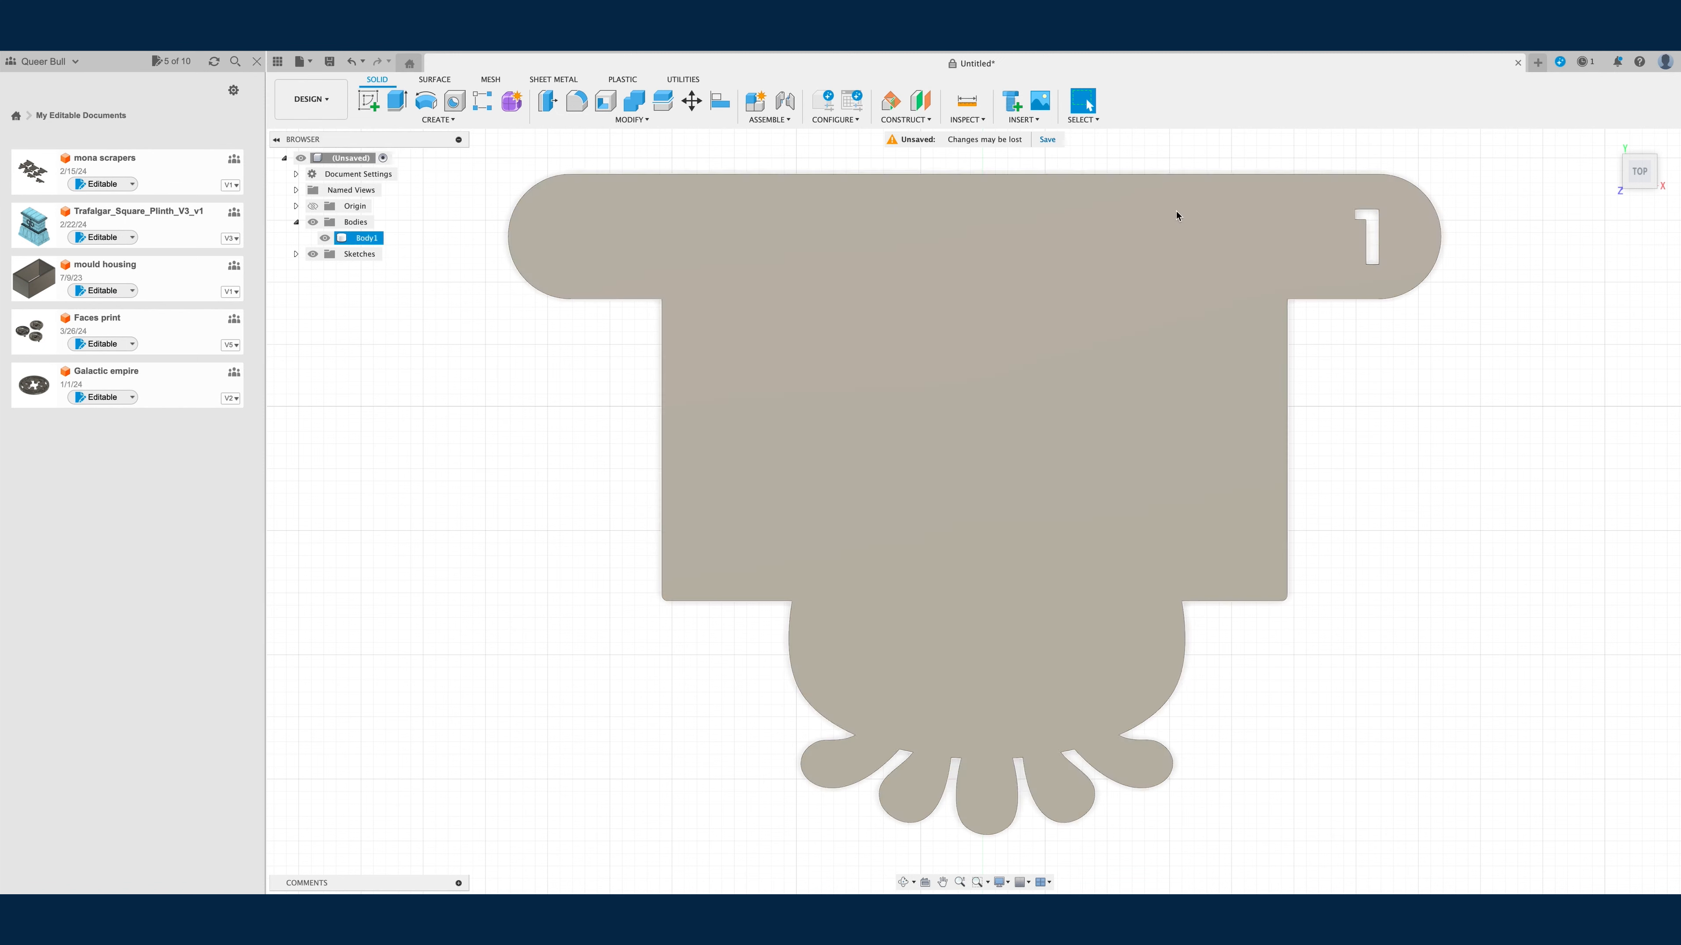
Step: Save the design as Octo scraper 1 in Admin Project
click(1609, 140)
click(1069, 529)
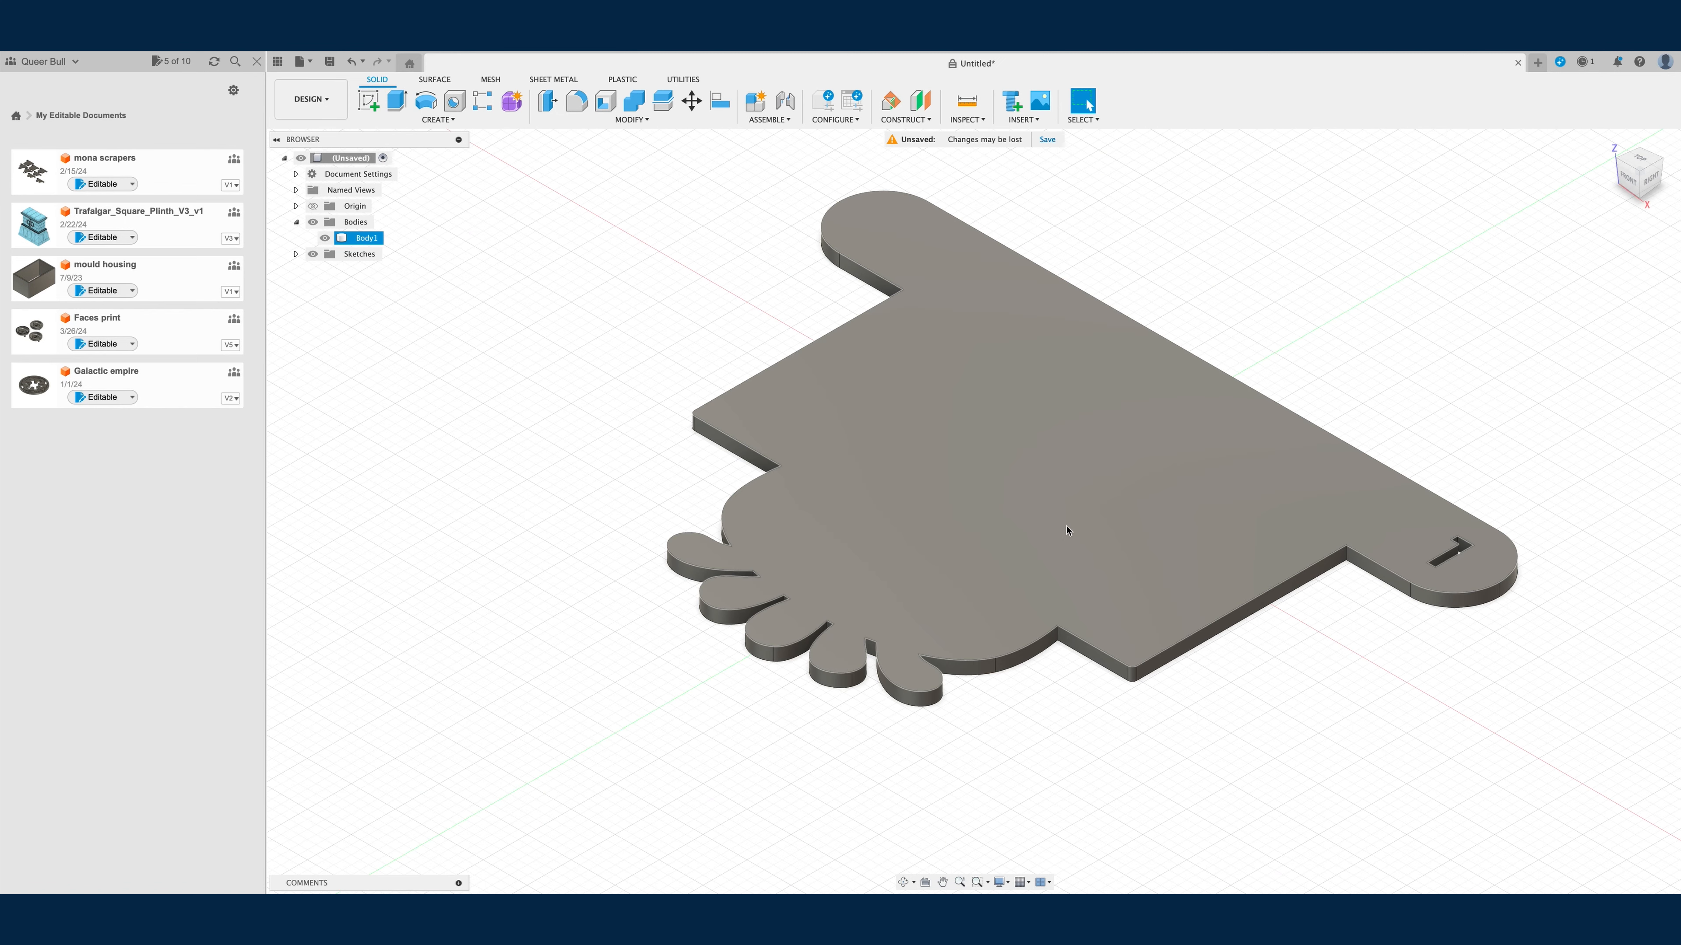
key(Escape)
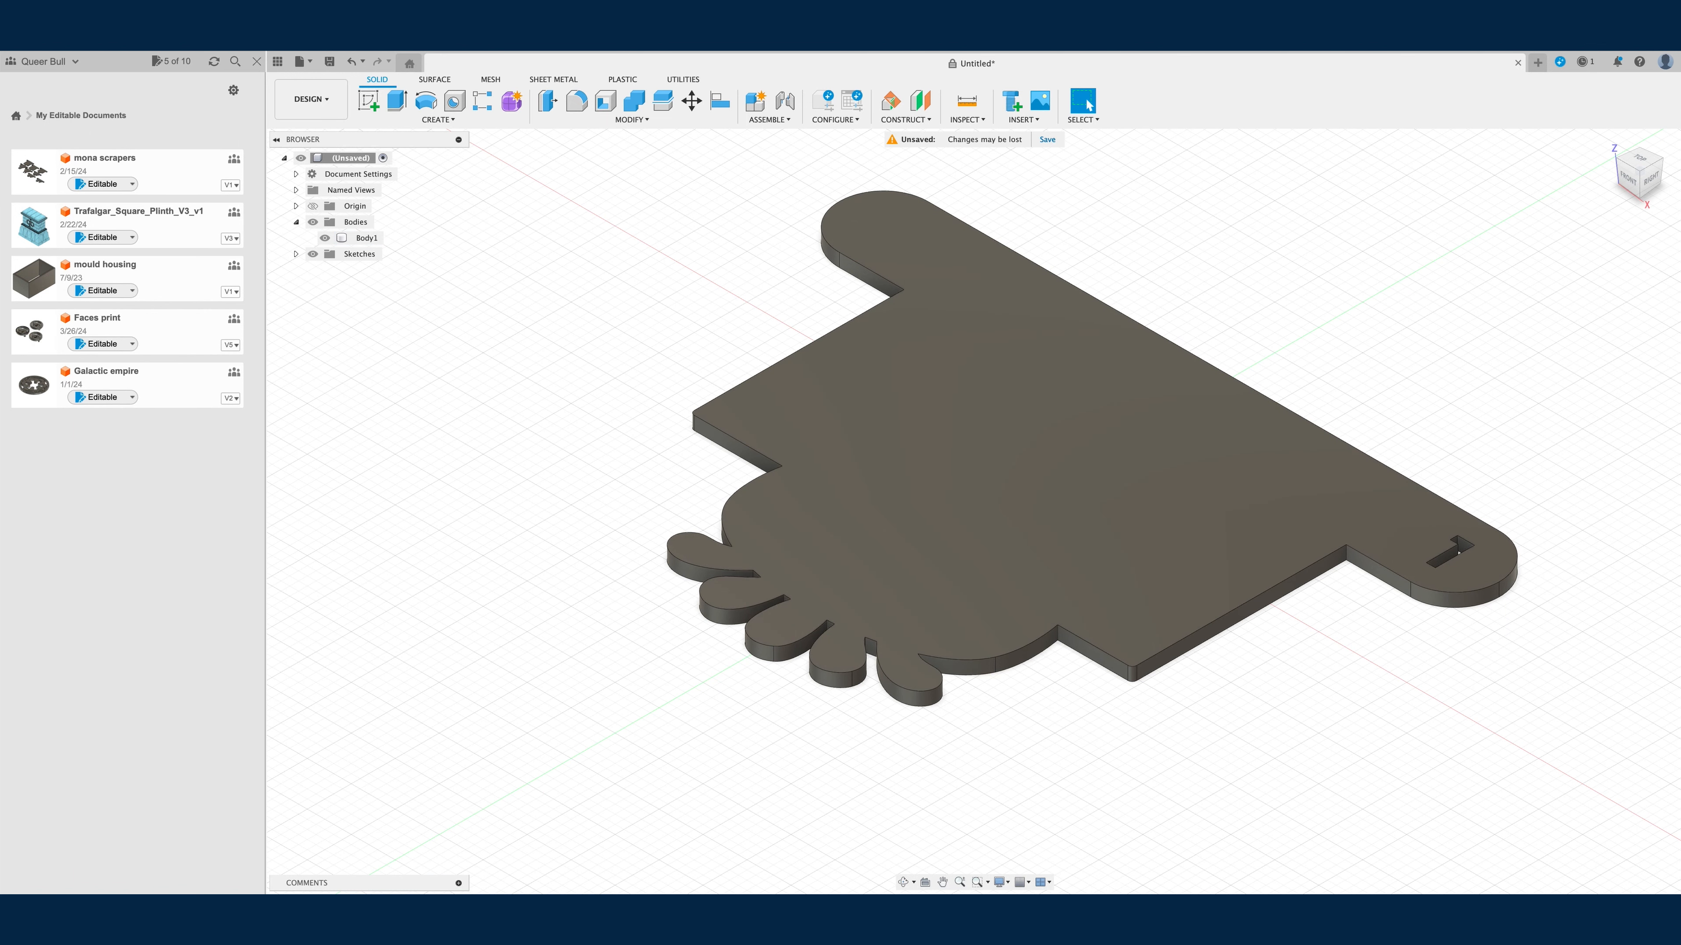
click(75, 50)
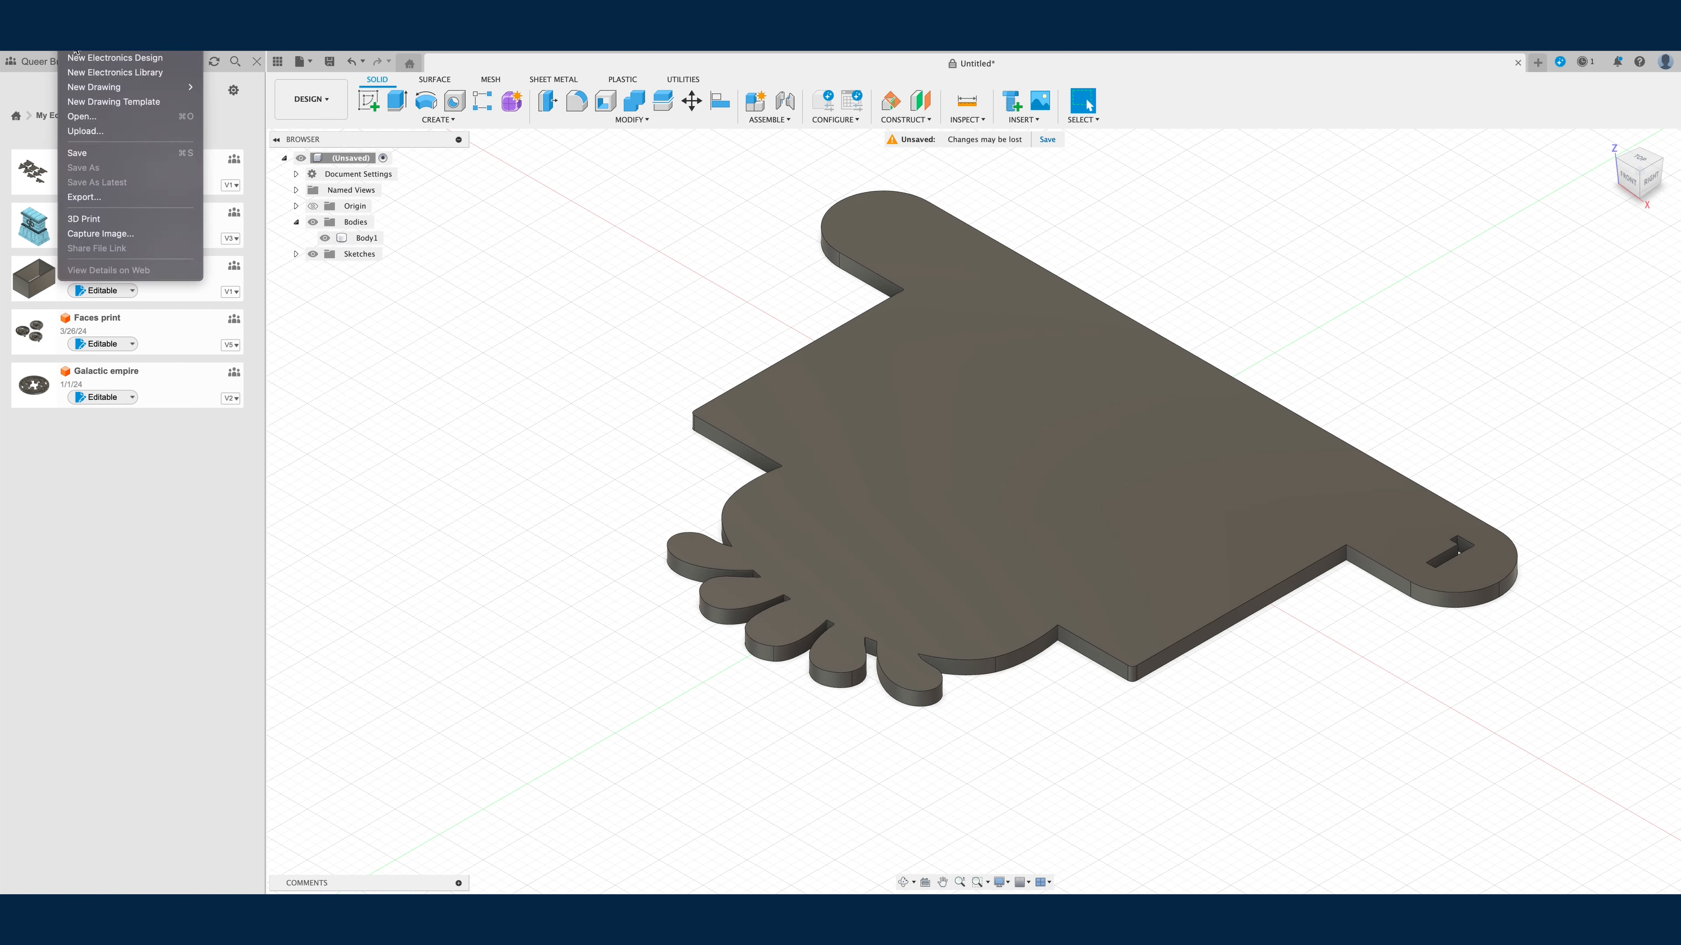
click(96, 153)
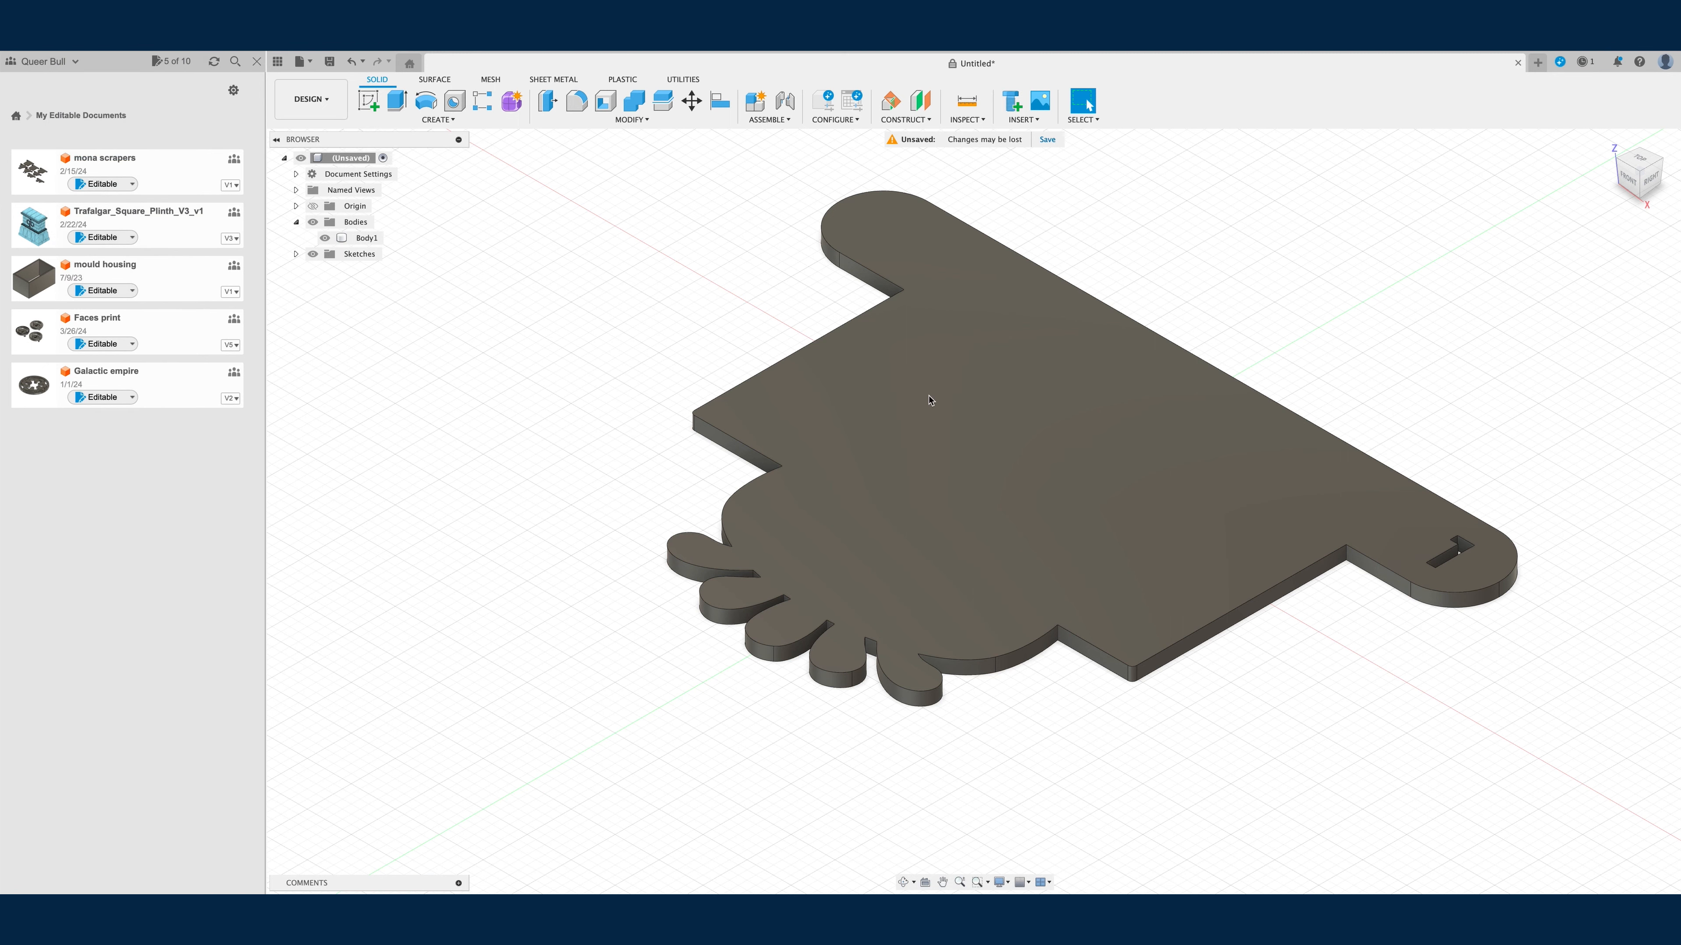
text(Octo scraper 1)
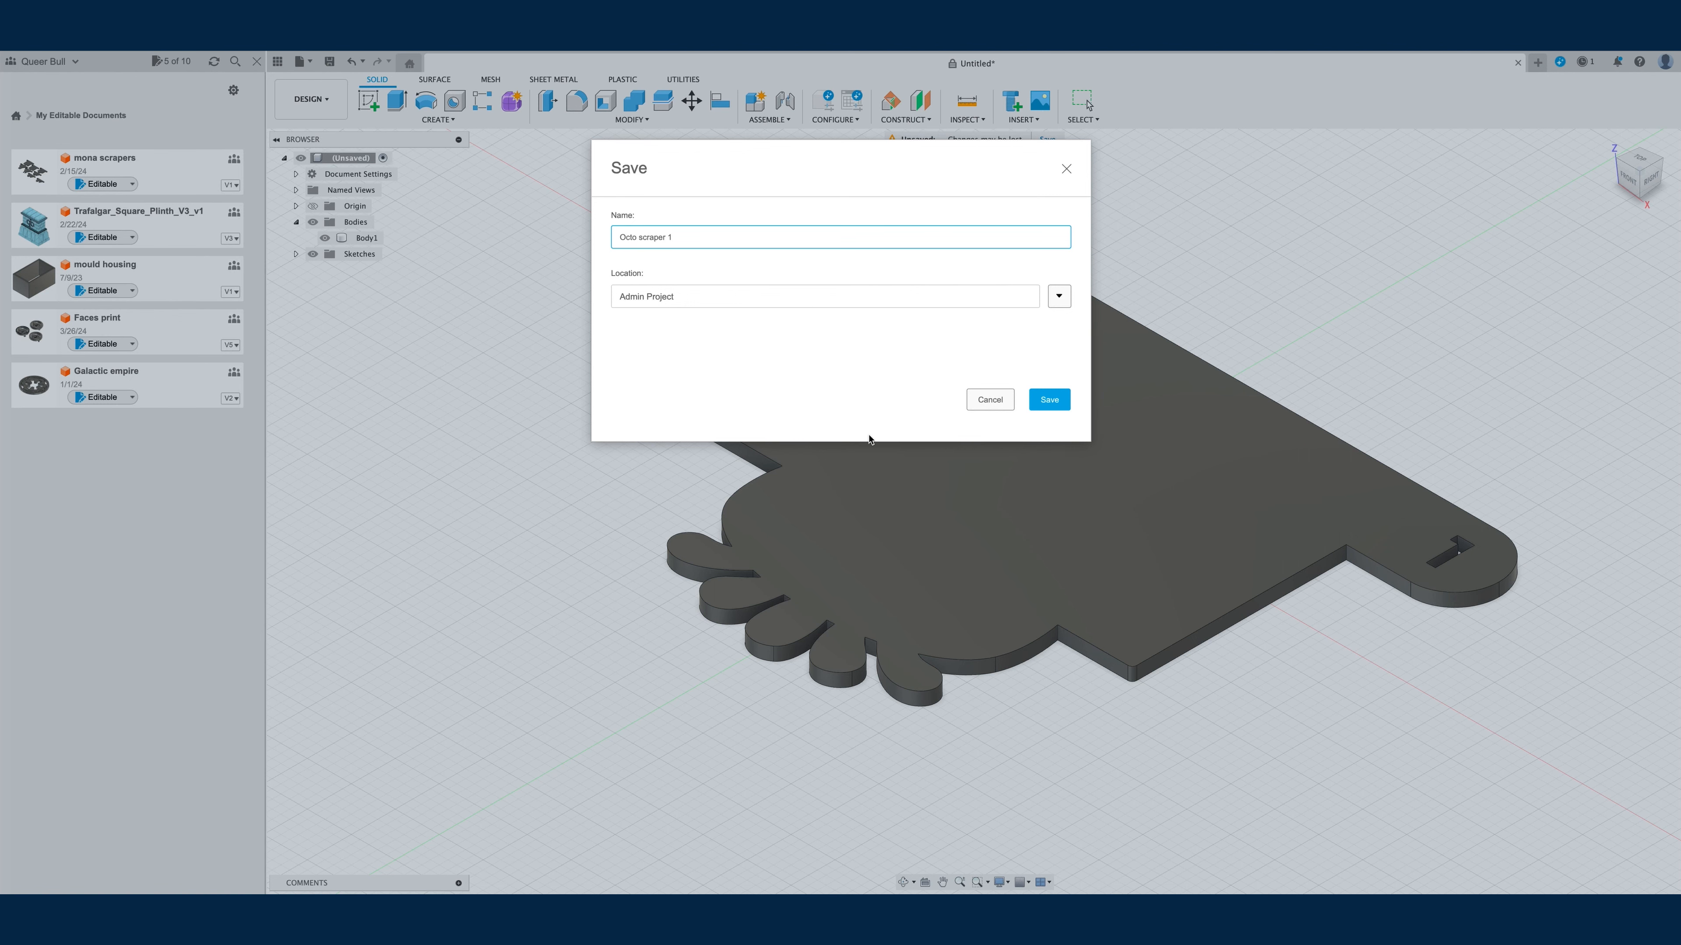
click(1051, 400)
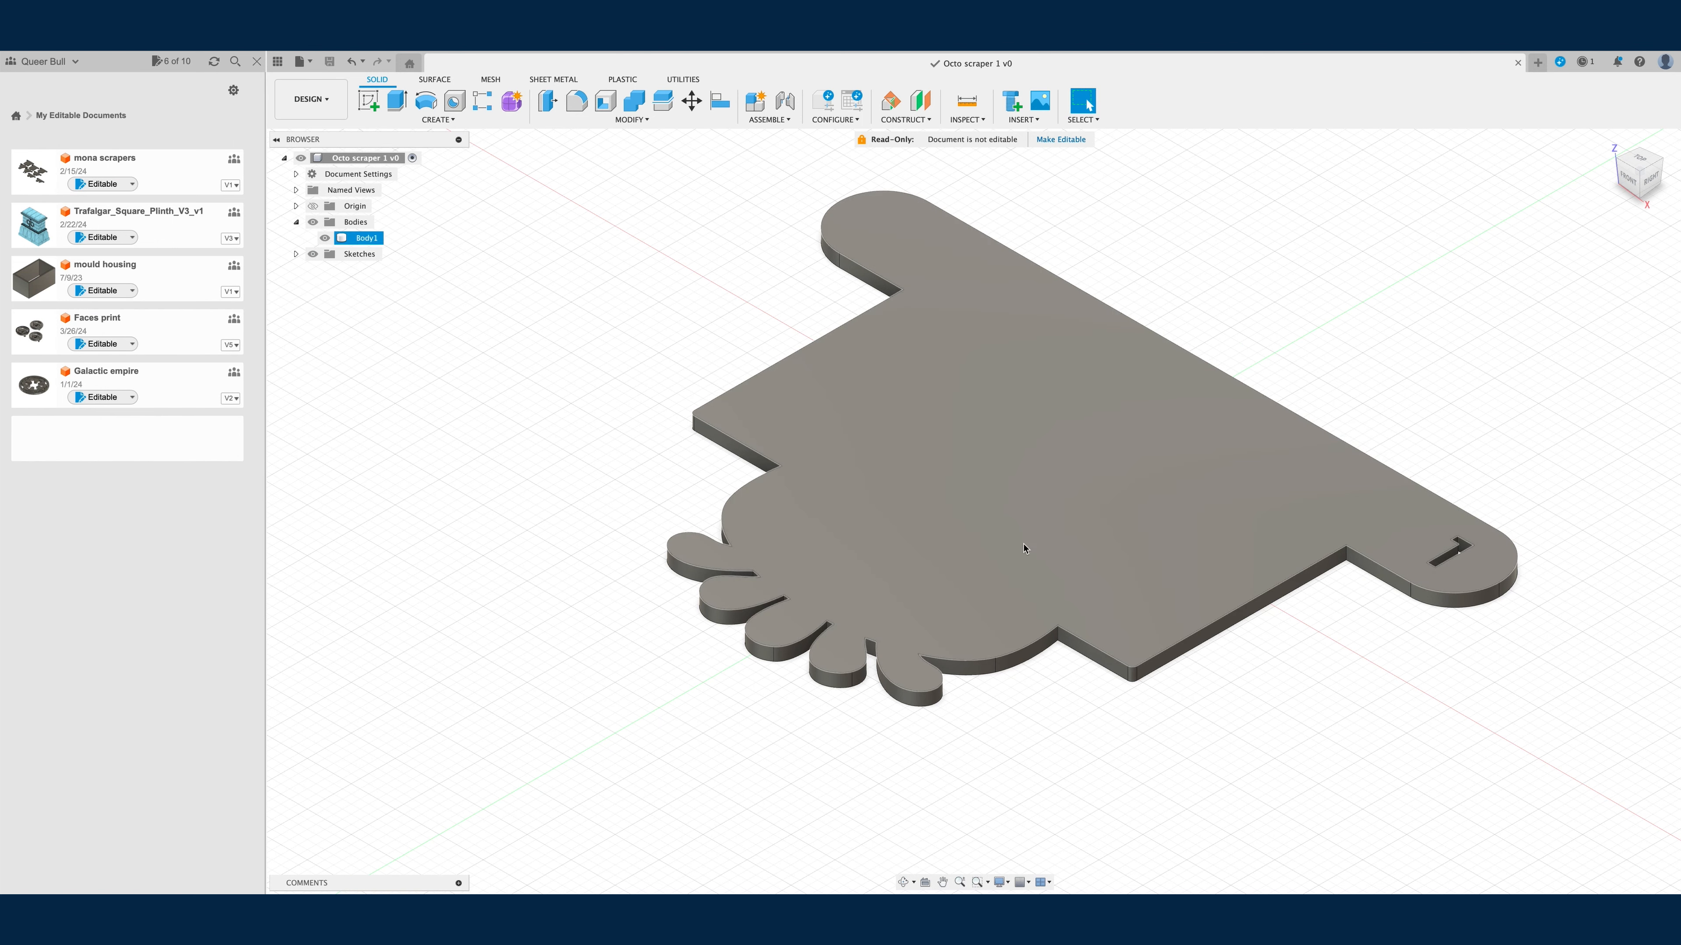
click(1224, 615)
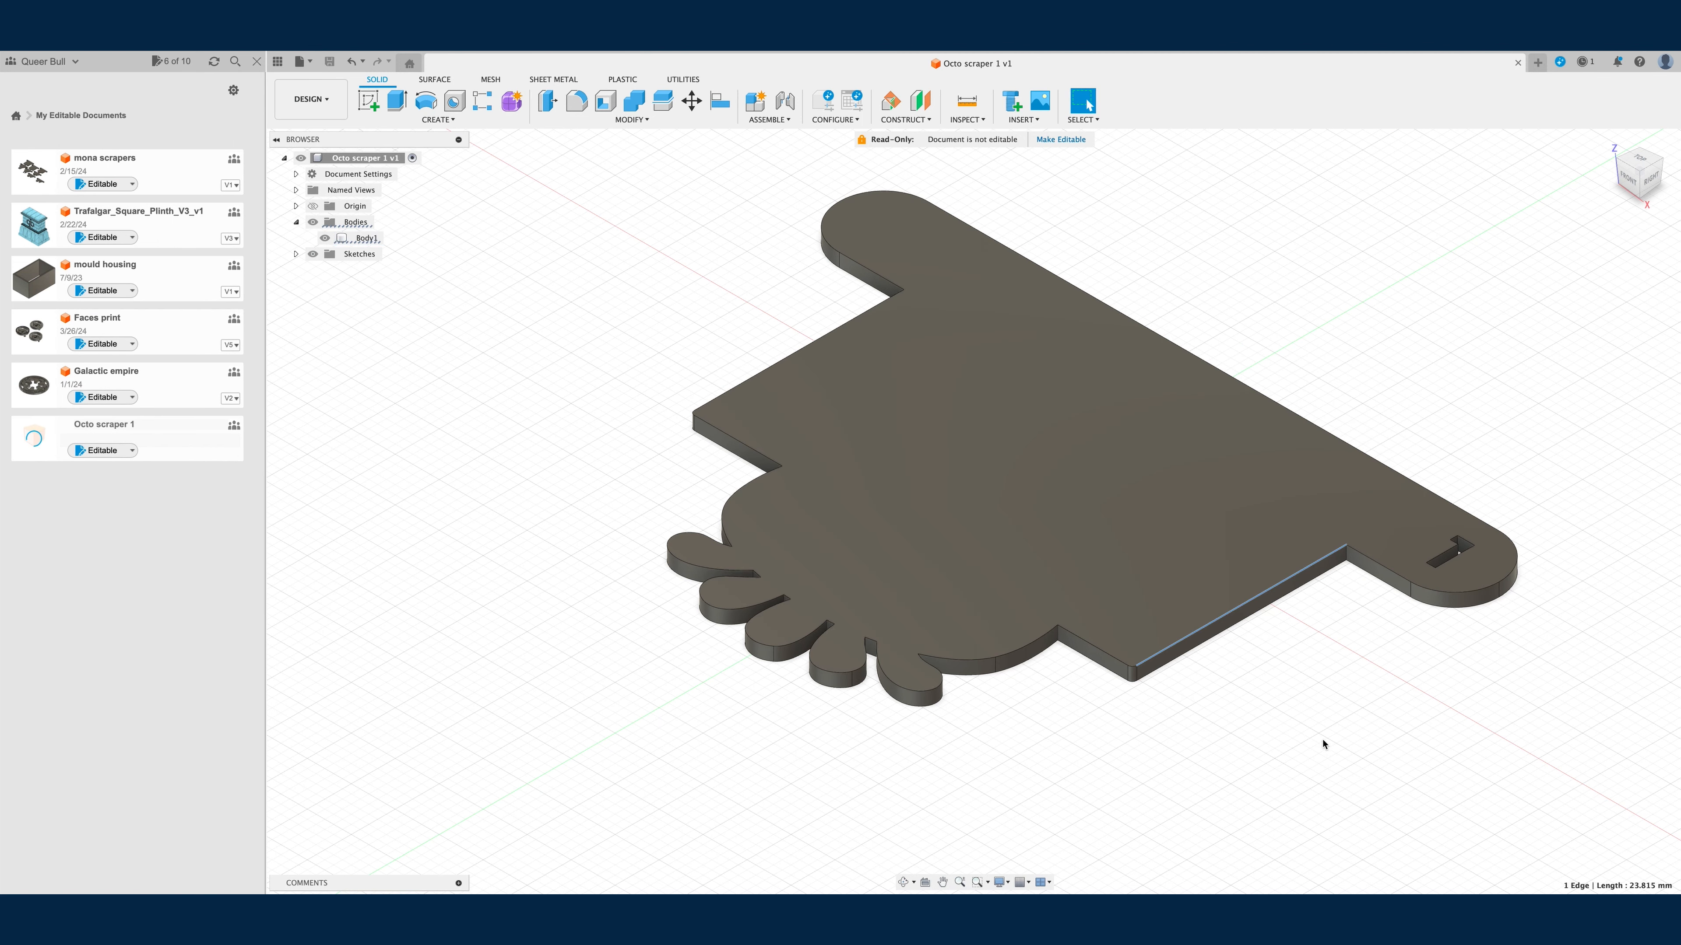
Step: Insert Octo scraper 2.svg from the computer into a new sketch on the first scraper's top face
click(370, 104)
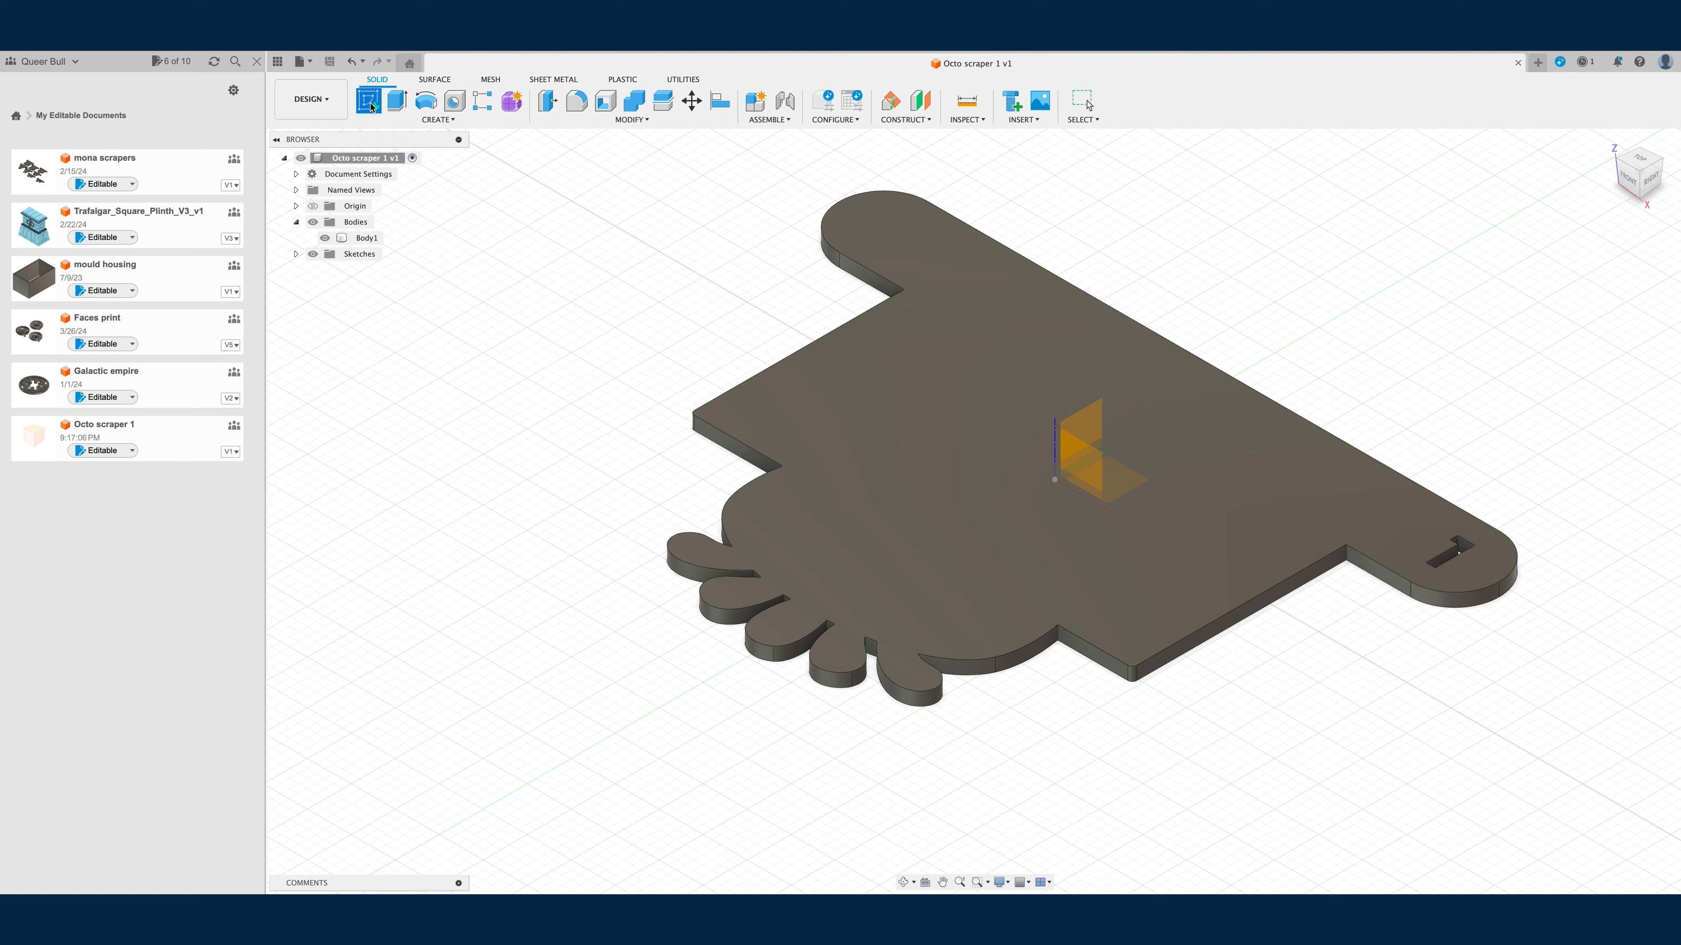
click(1120, 485)
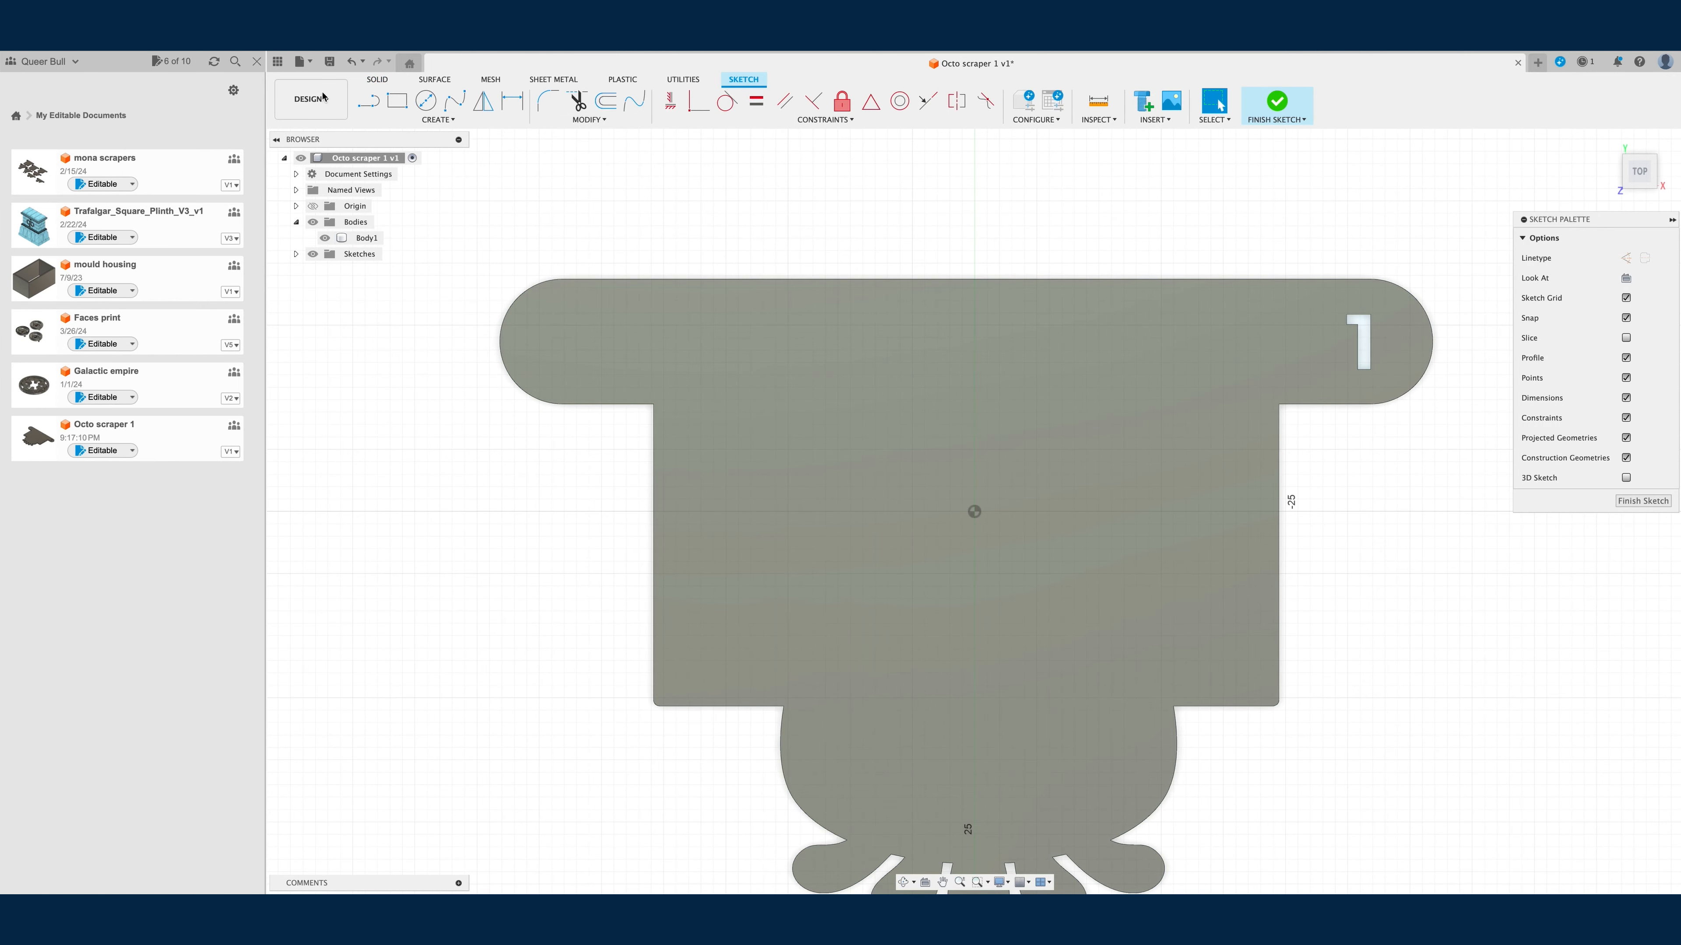
click(1164, 121)
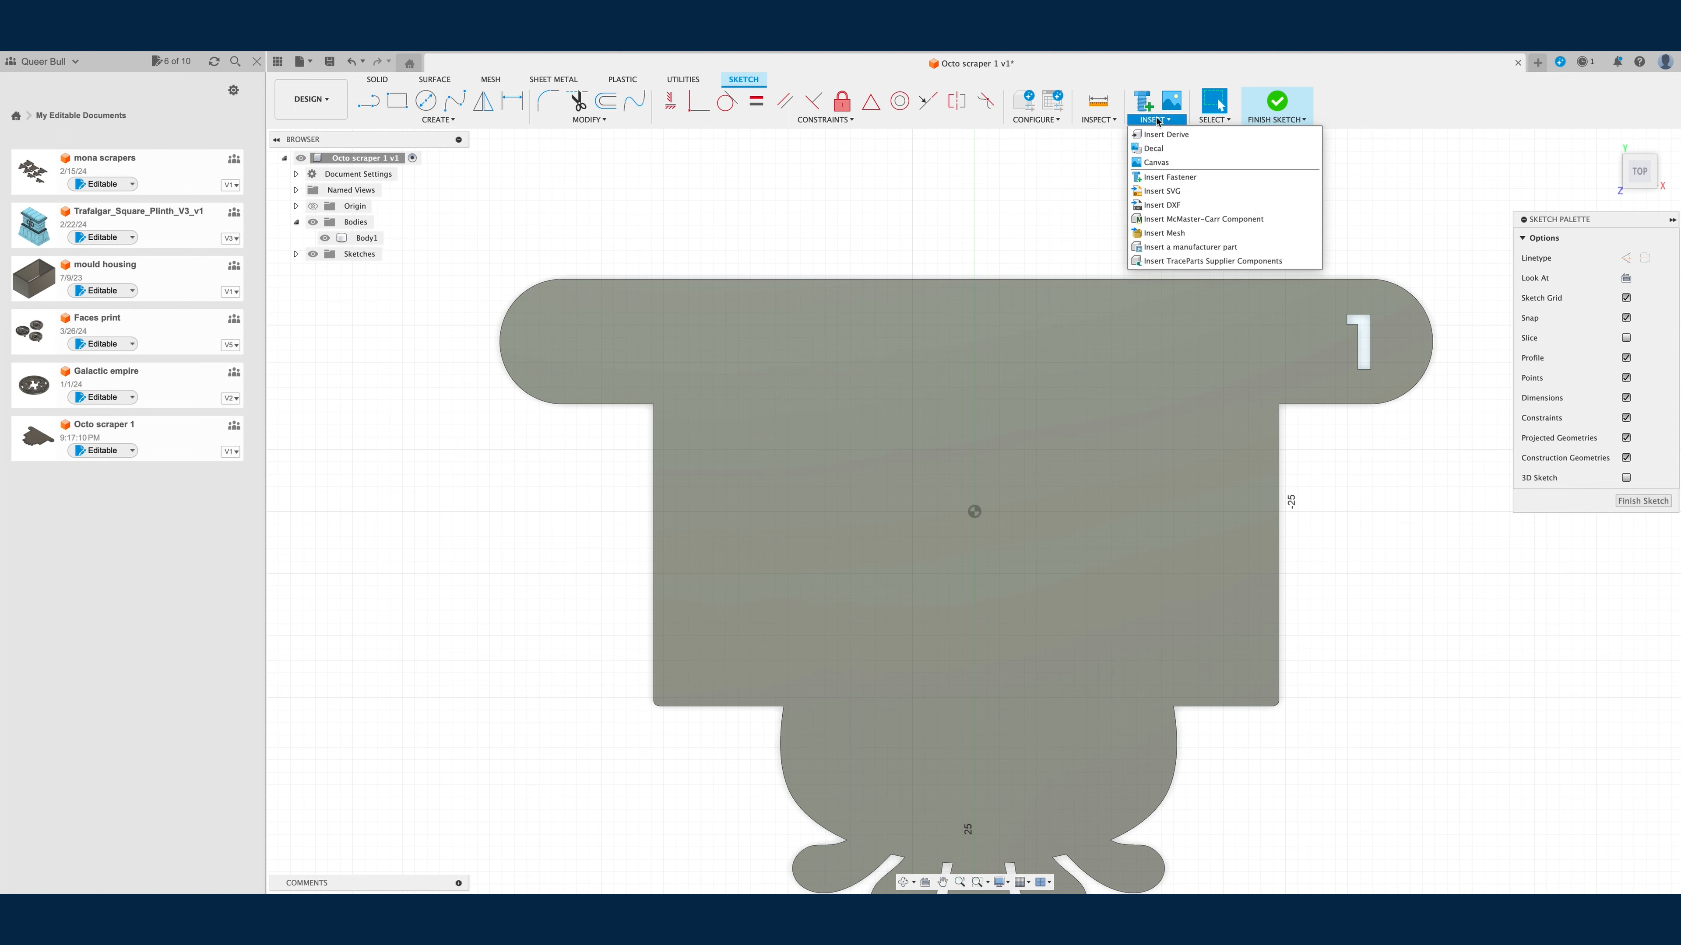
click(1171, 192)
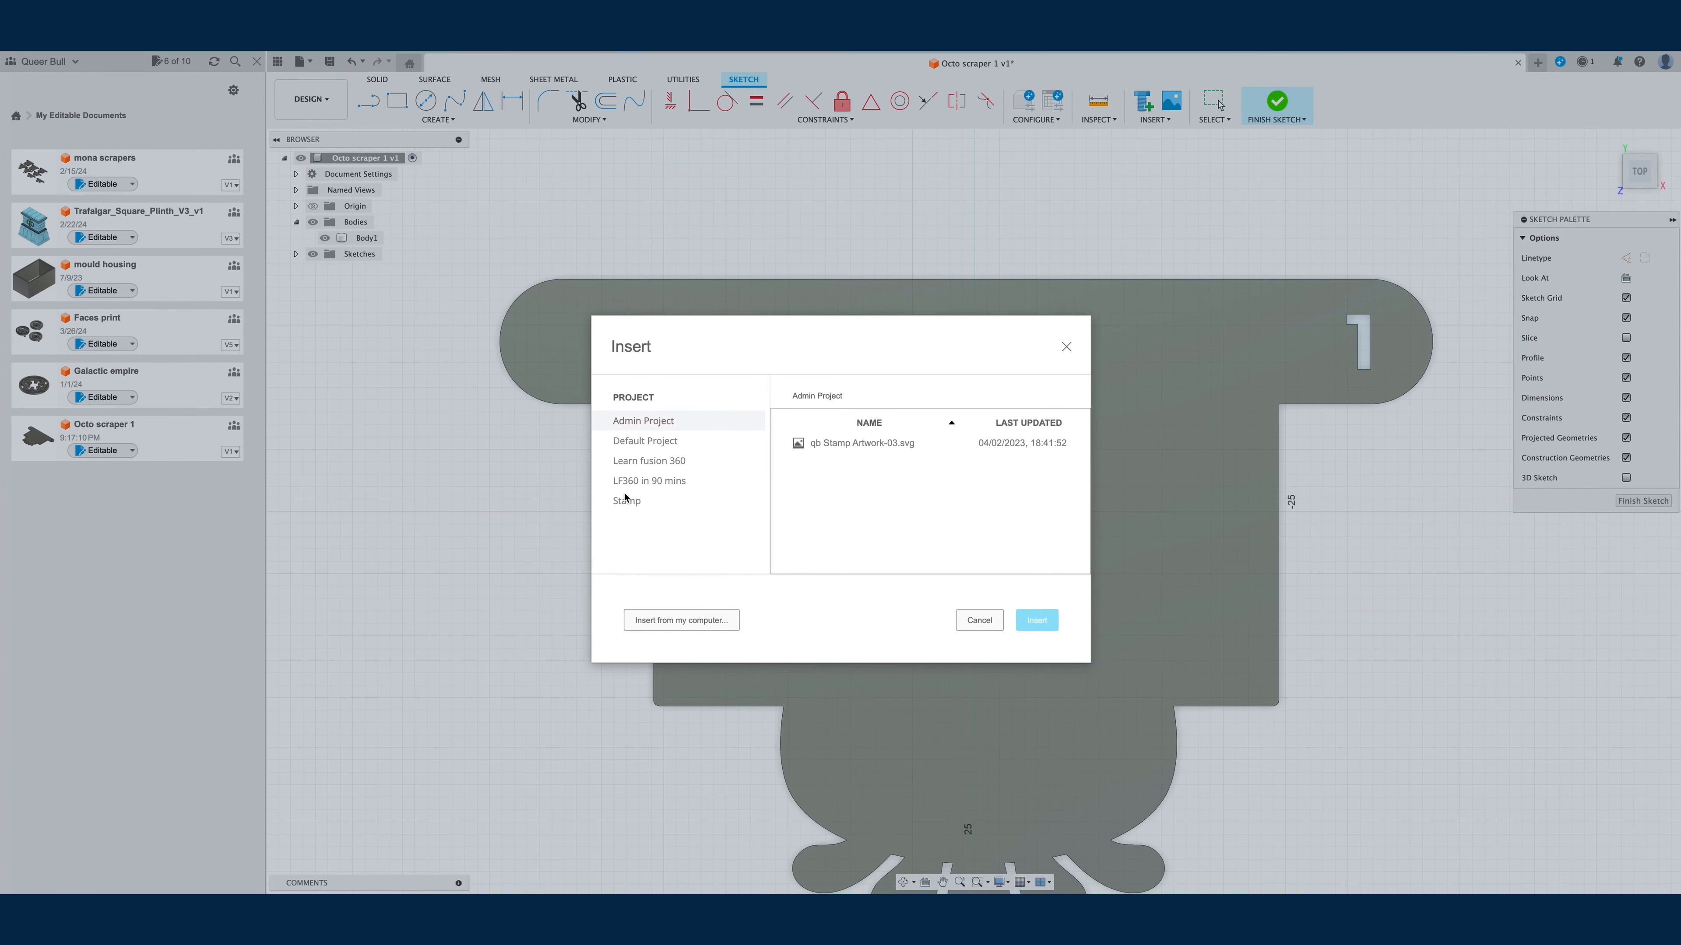
click(670, 619)
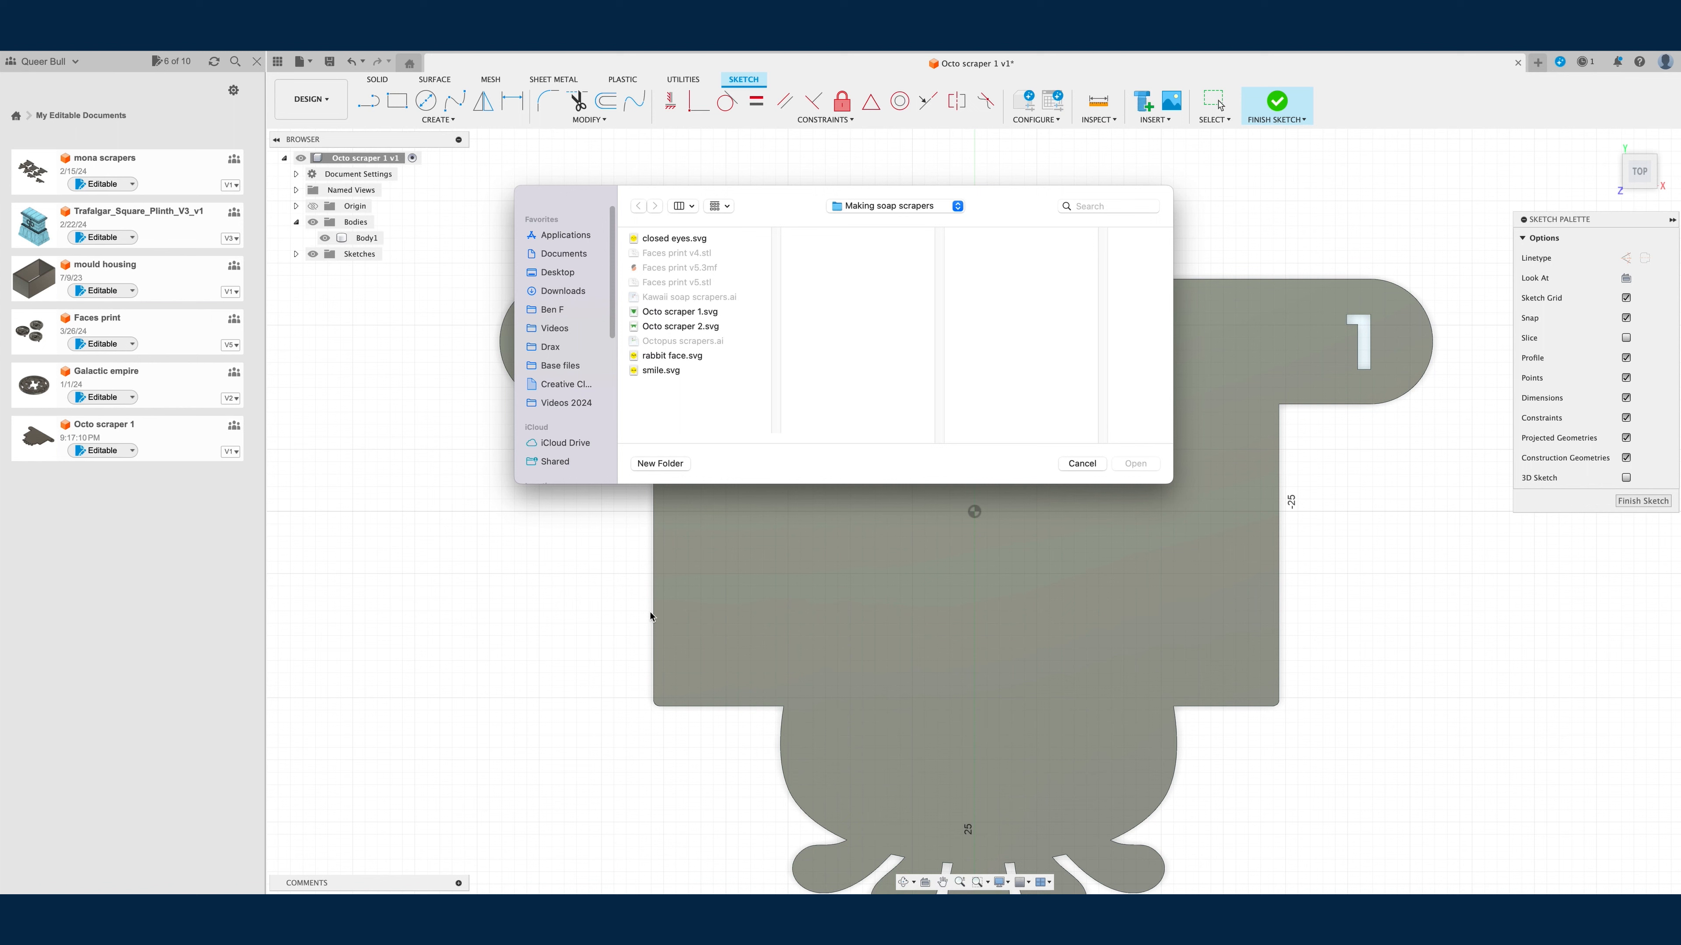
click(709, 327)
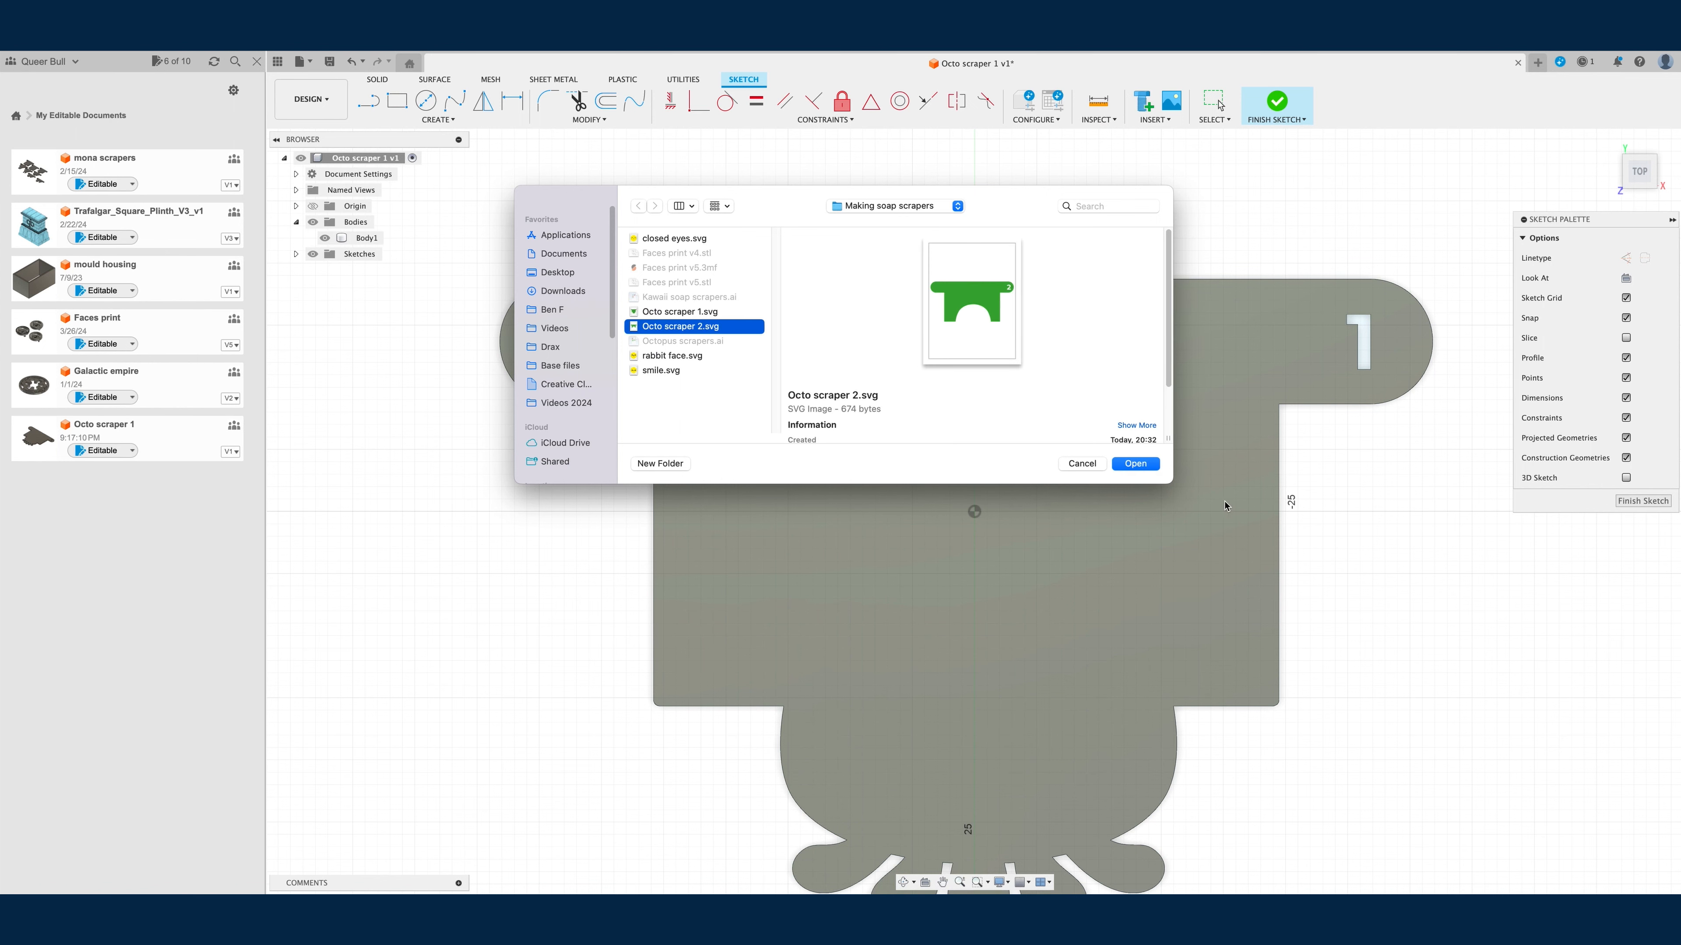
click(1136, 463)
Step: Flip the inserted outline vertically and horizontally, shift it to an X distance of -70 mm clear of the first scraper, and finish the sketch
scroll(1118, 523, up, 2)
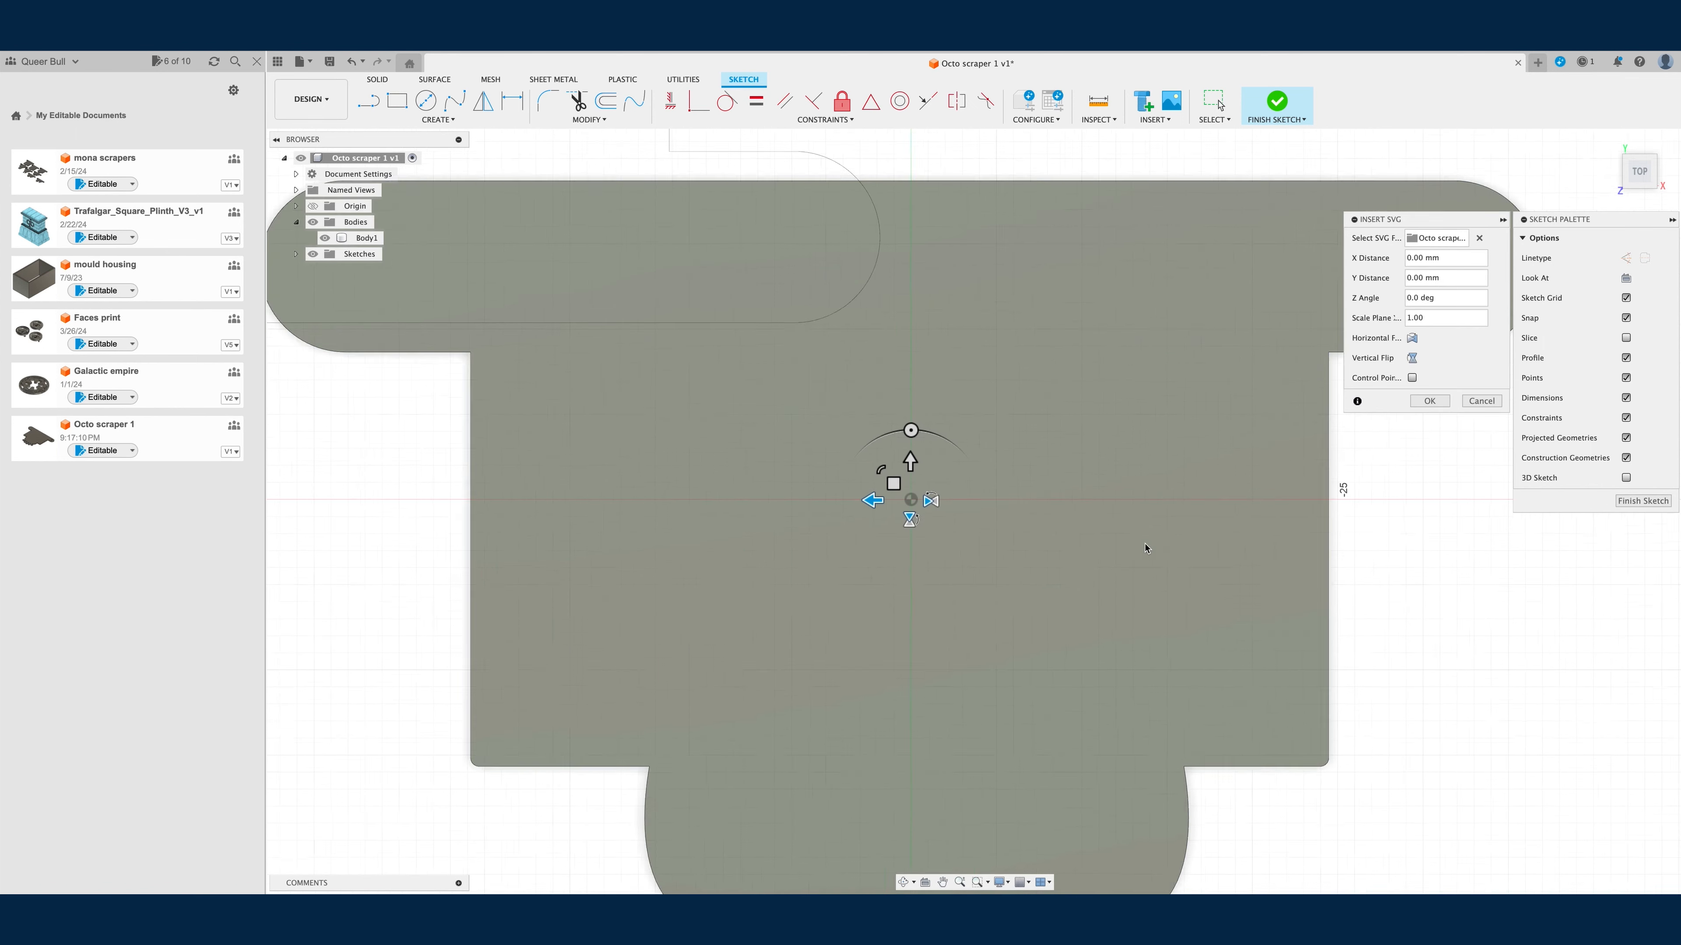
scroll(1133, 560, down, 5)
scroll(1134, 560, down, 3)
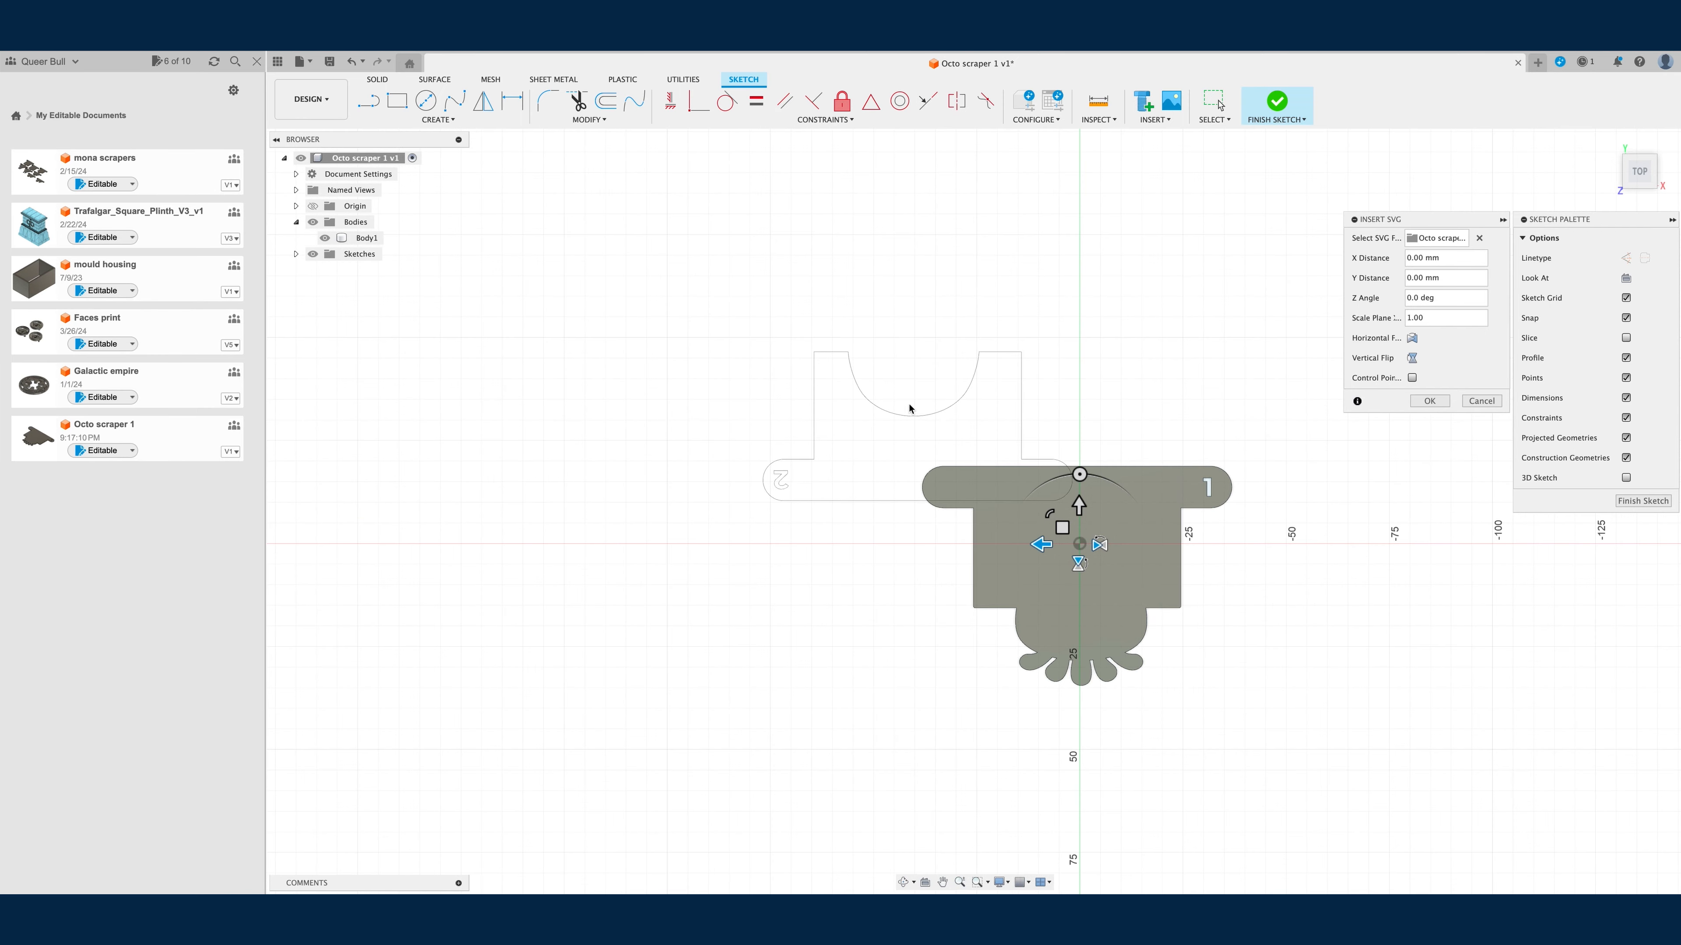
click(1078, 563)
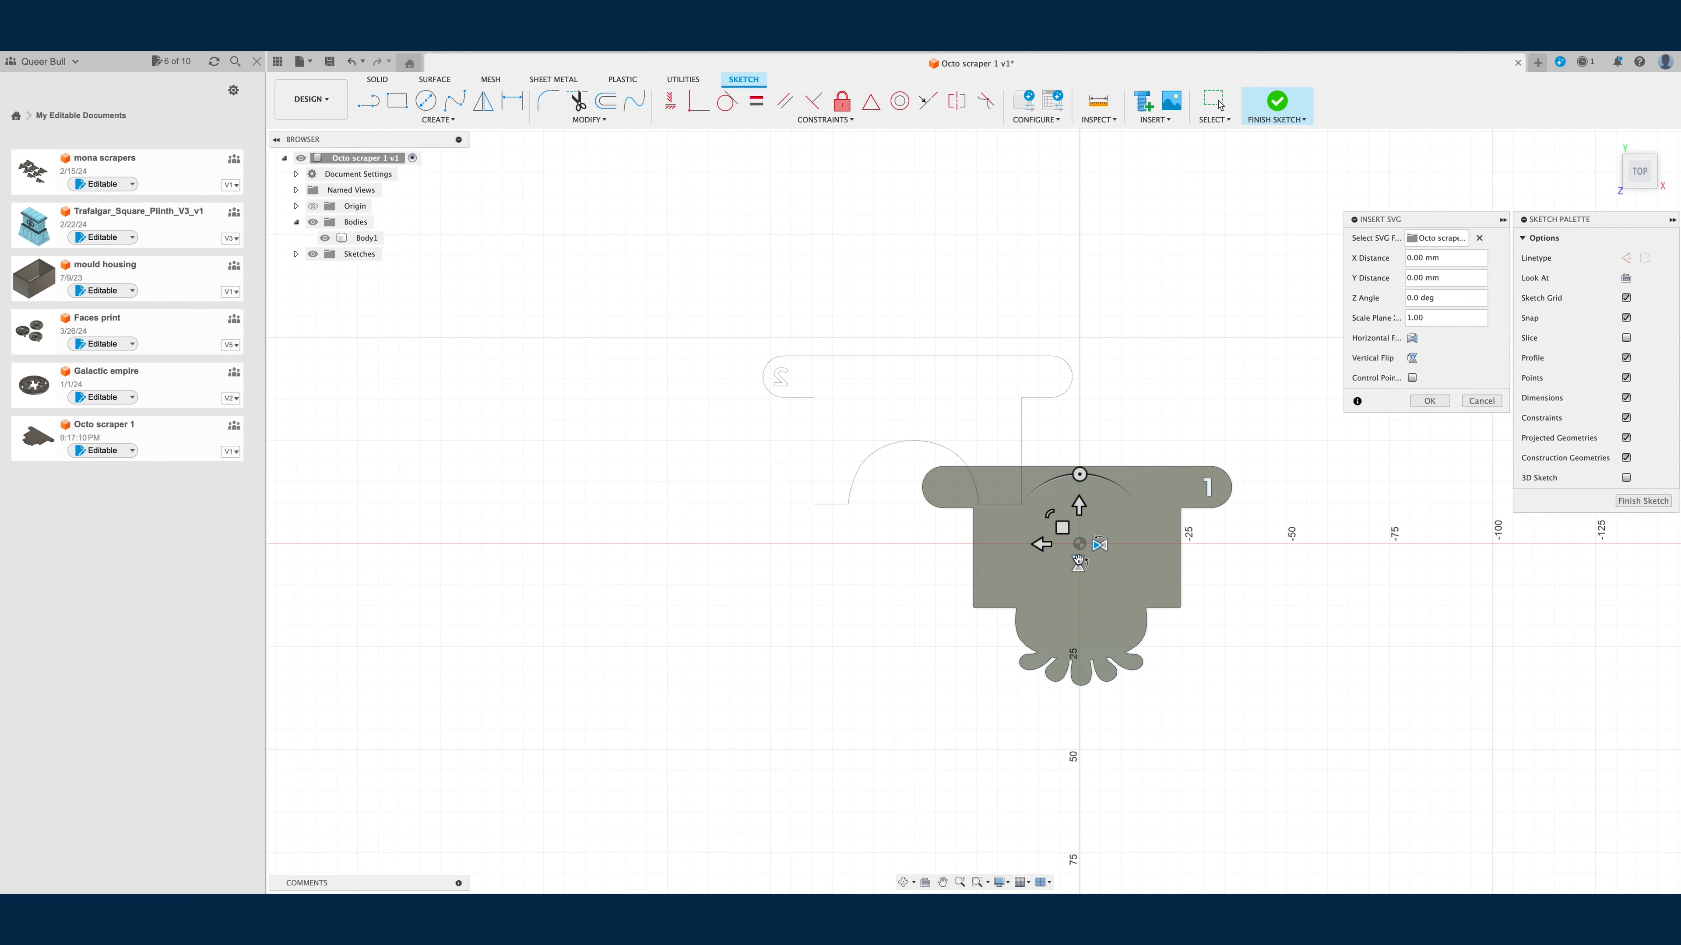
click(1100, 544)
drag(1042, 543, 1185, 458)
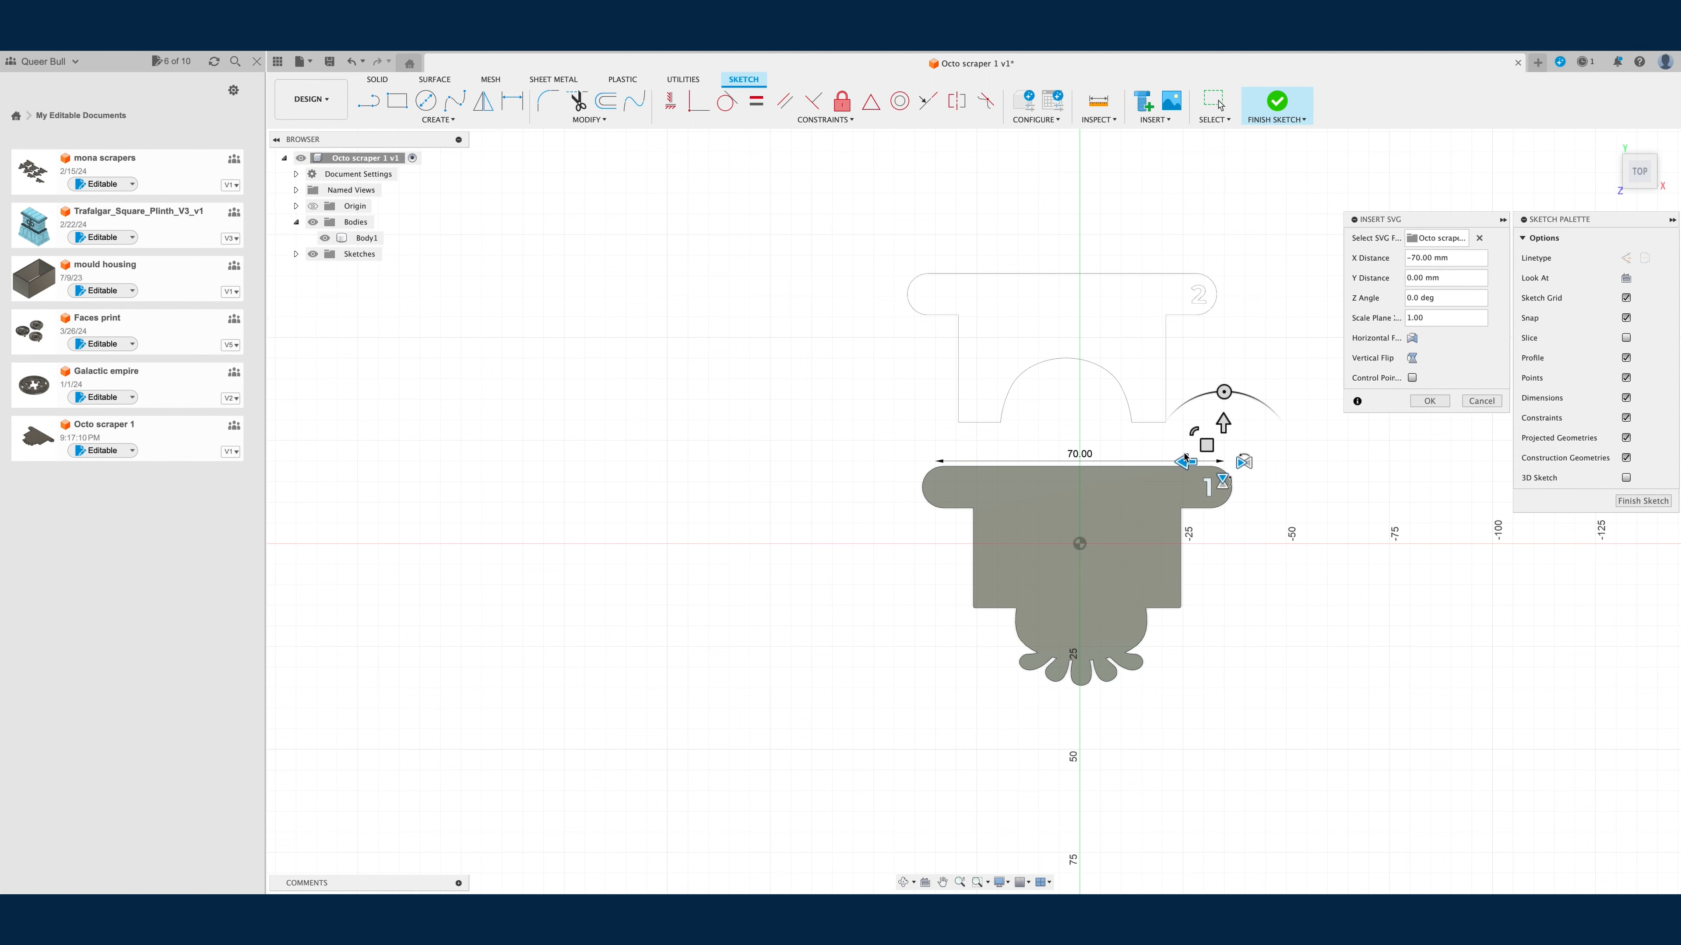
click(1643, 500)
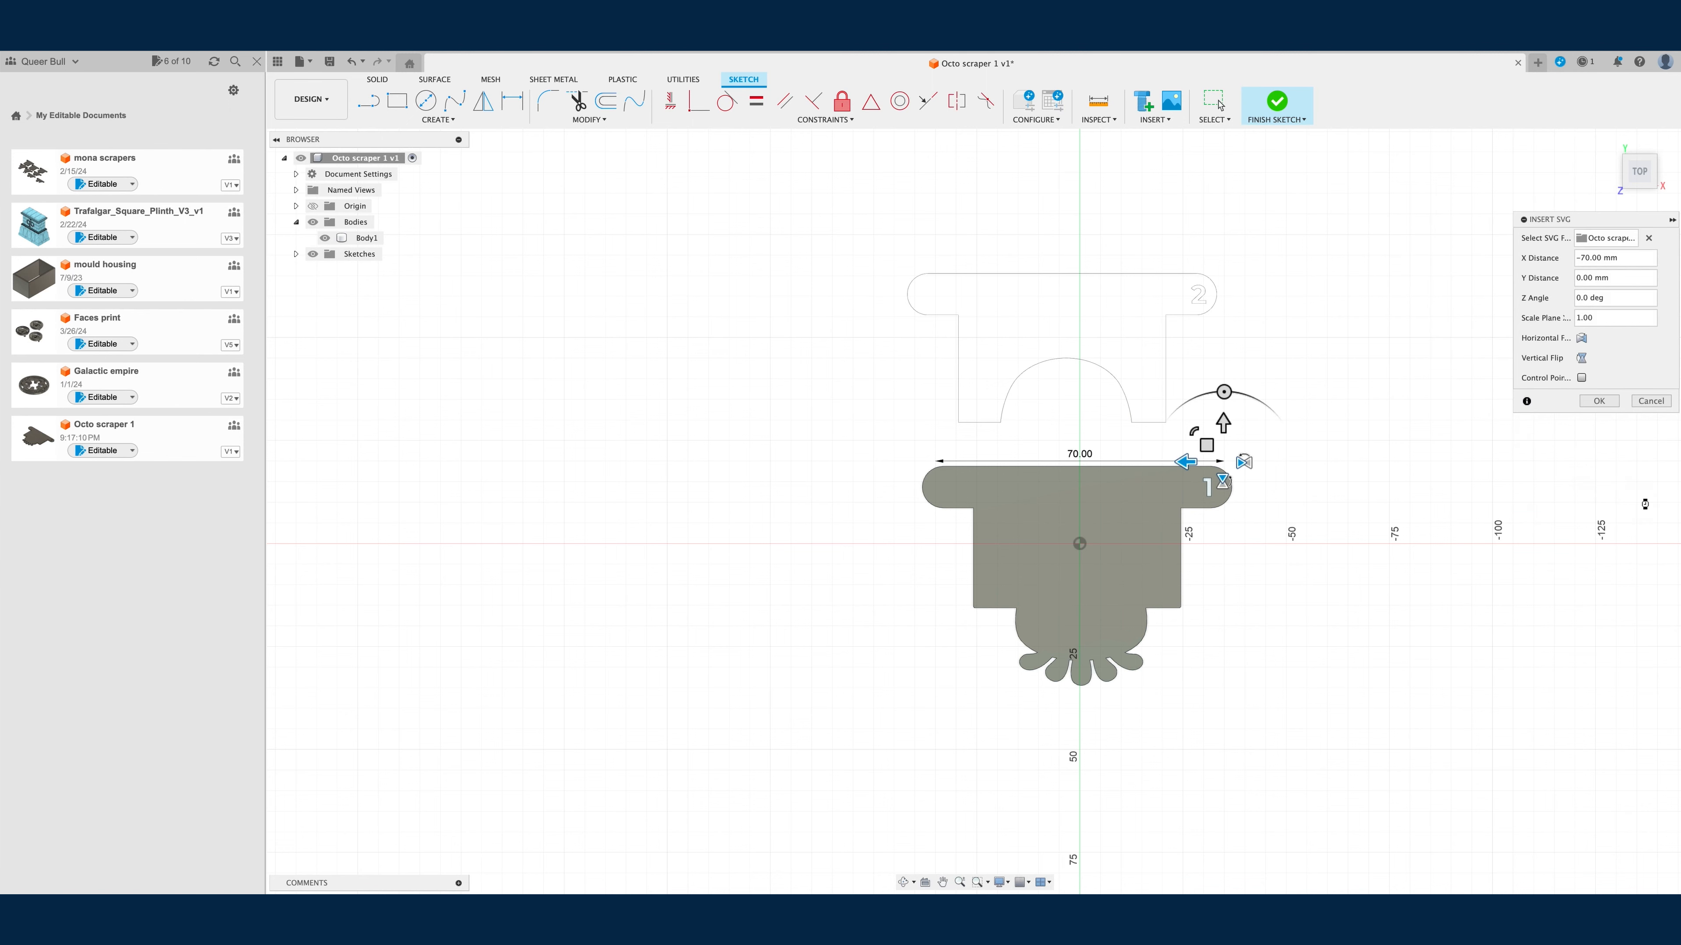
Step: Extrude the second scraper profile 1.5 mm as a new body, leaving the numeral 2 as a cut-out
click(1609, 141)
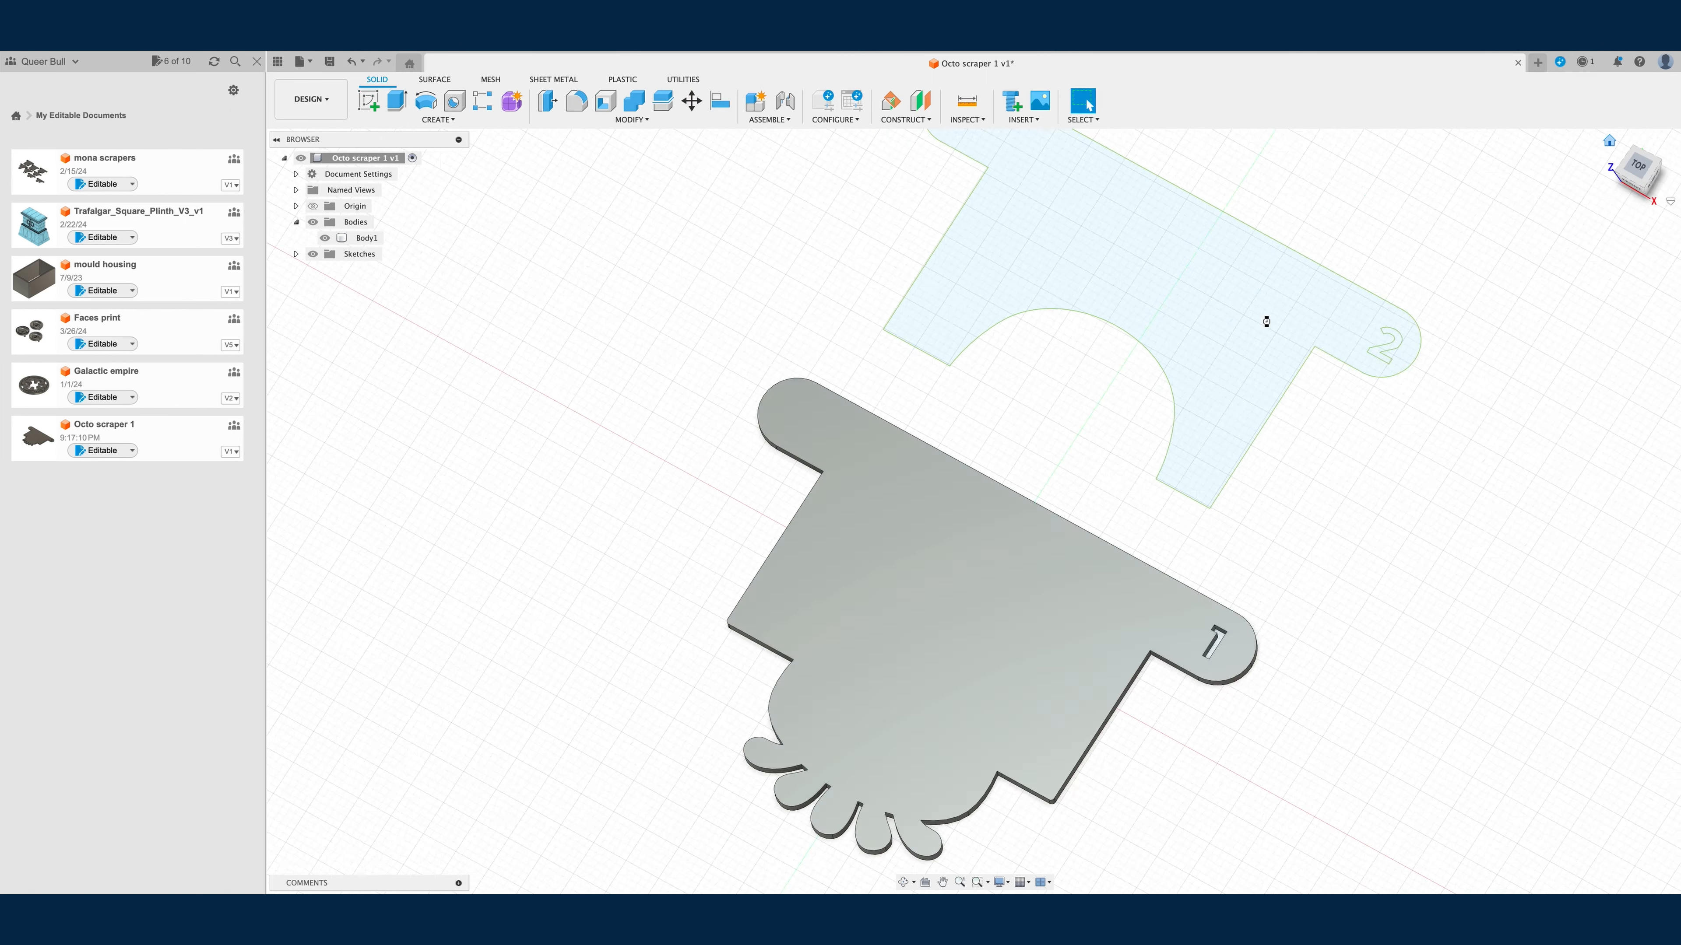
click(1199, 338)
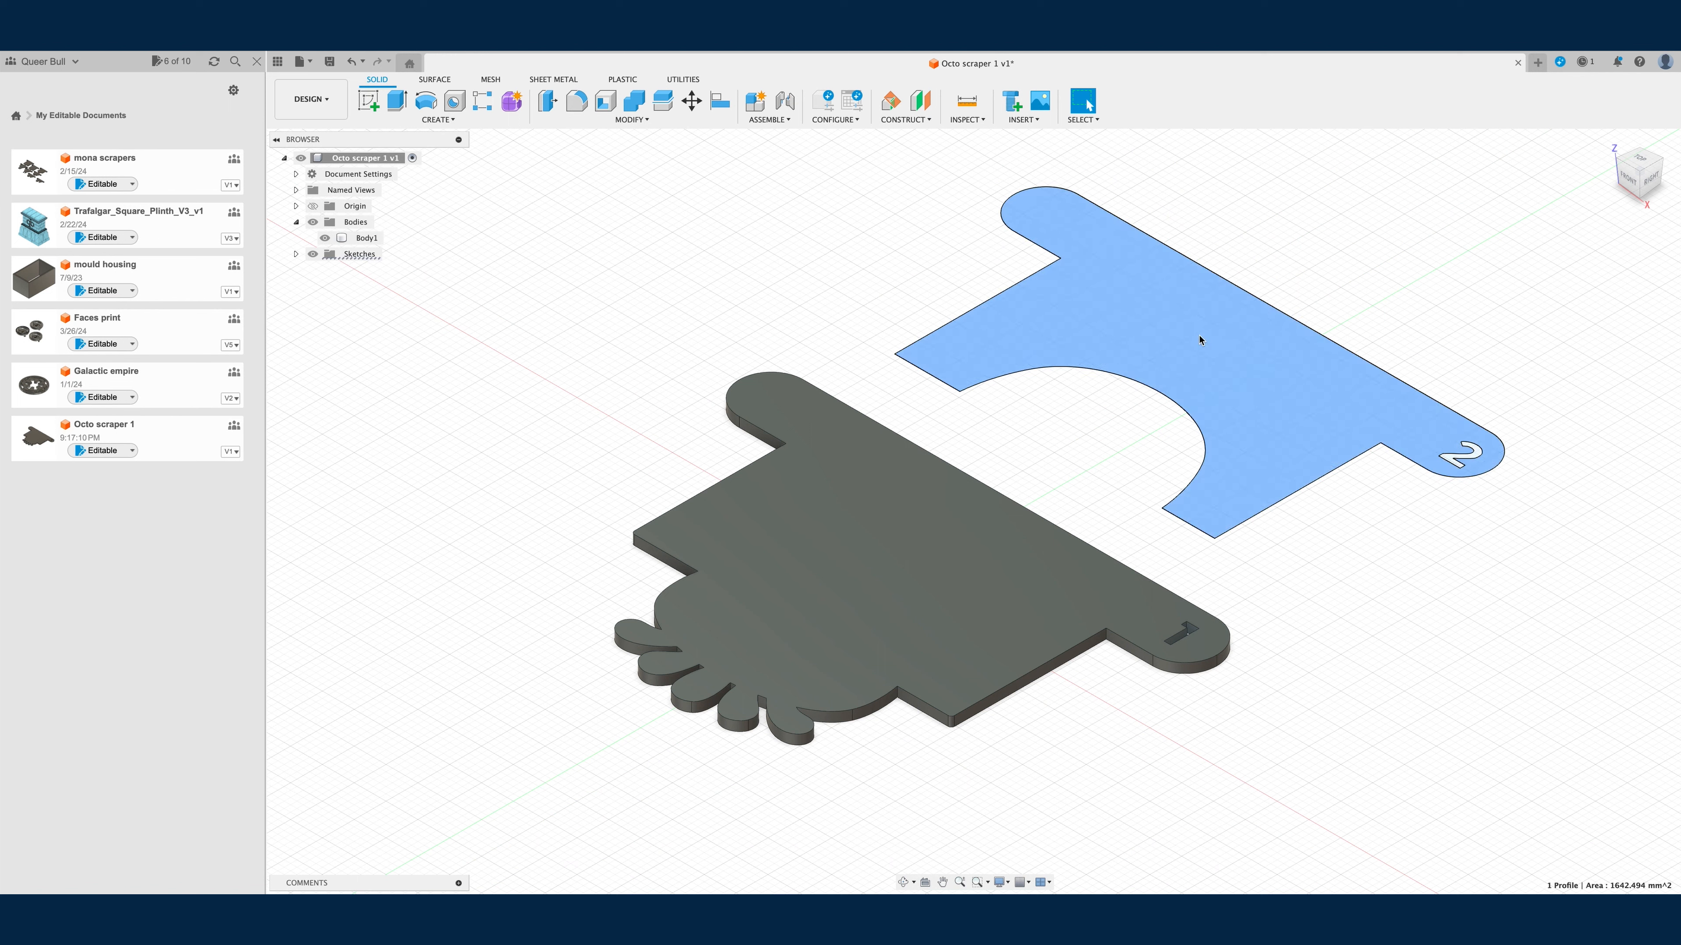
click(397, 100)
click(1611, 338)
text(1.5)
key(Return)
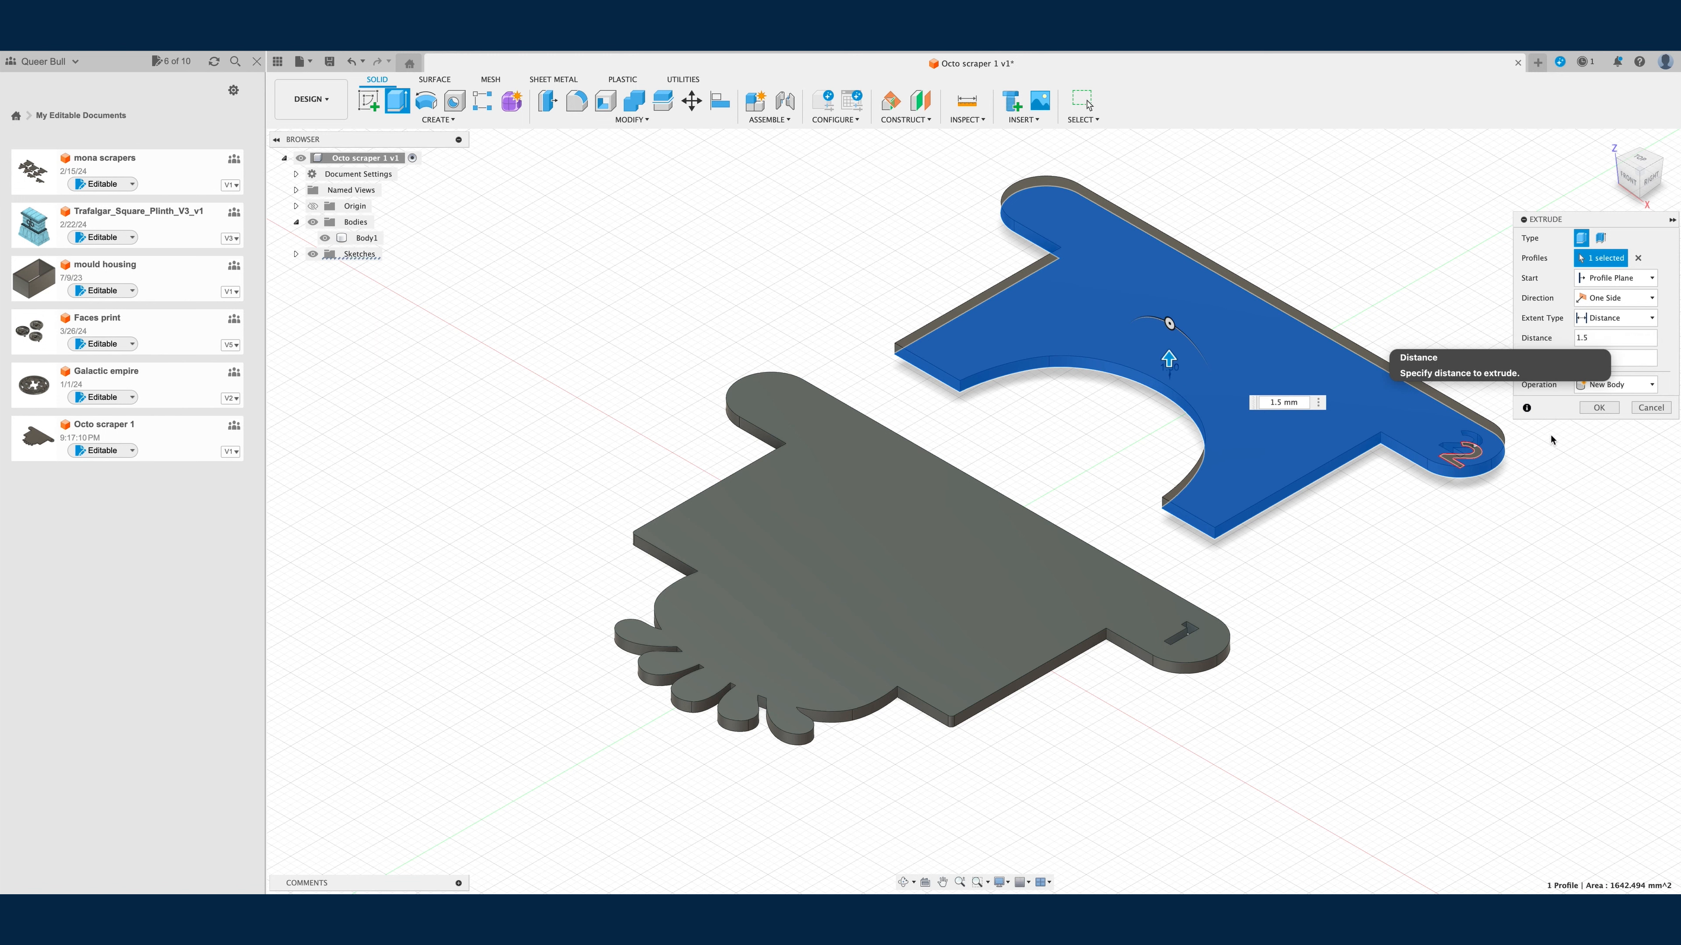
click(1599, 407)
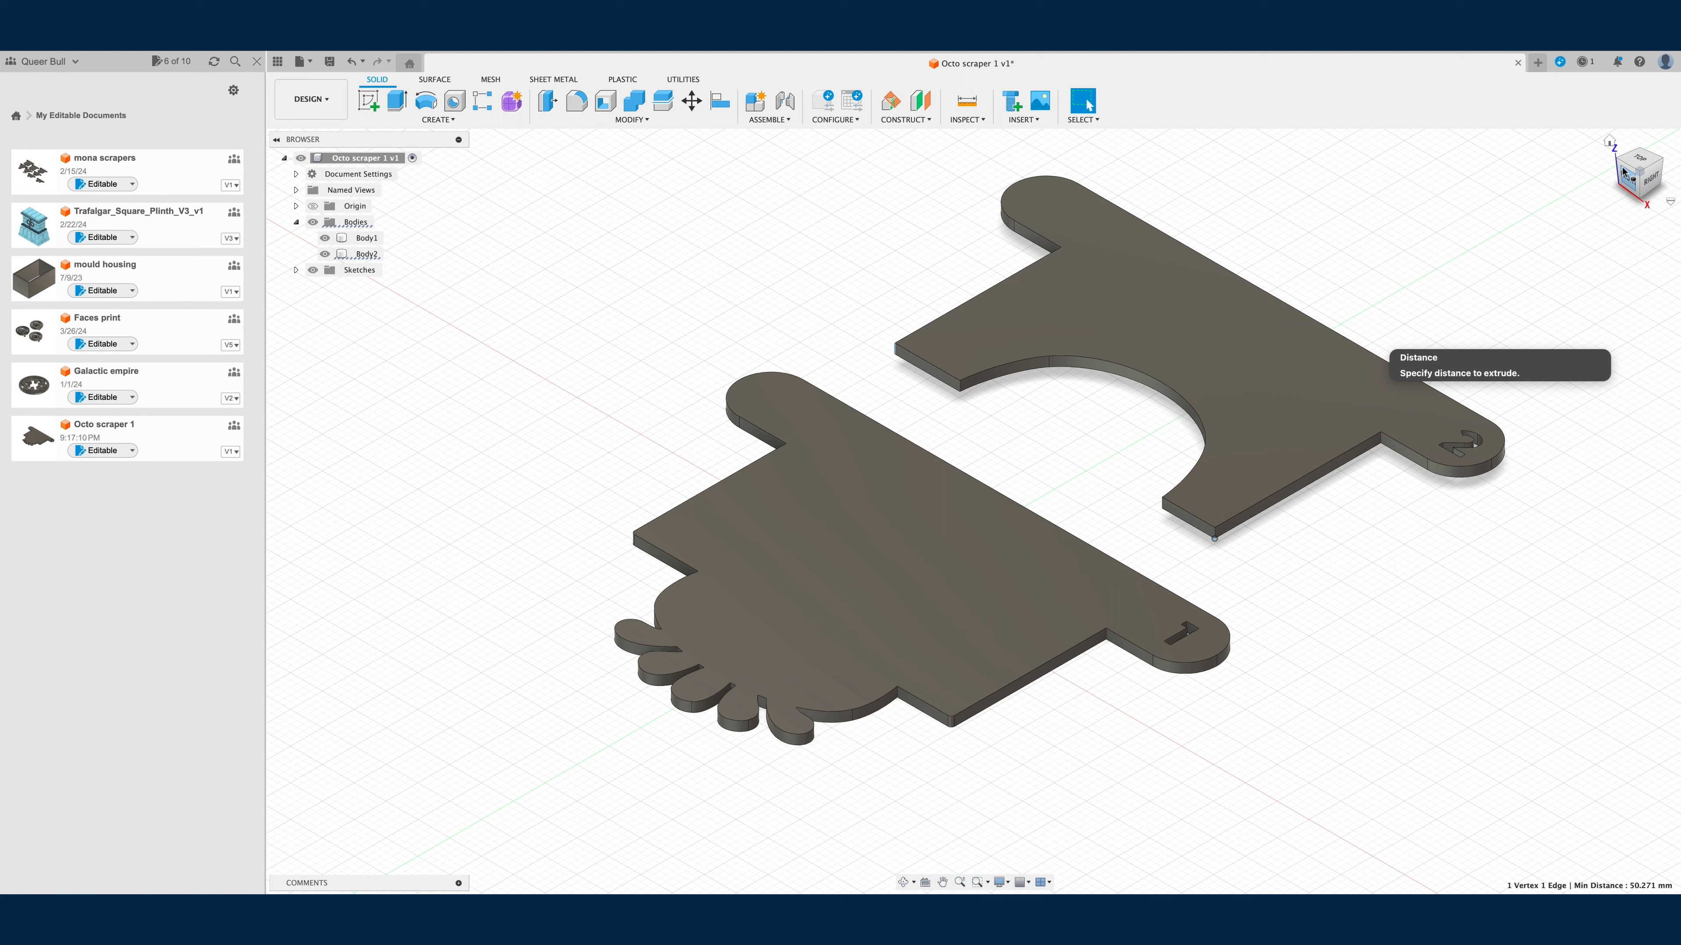
Step: Fillet the two outer vertical corner edges beside the second scraper's arched opening with a 0.5 mm radius
click(576, 100)
click(1540, 260)
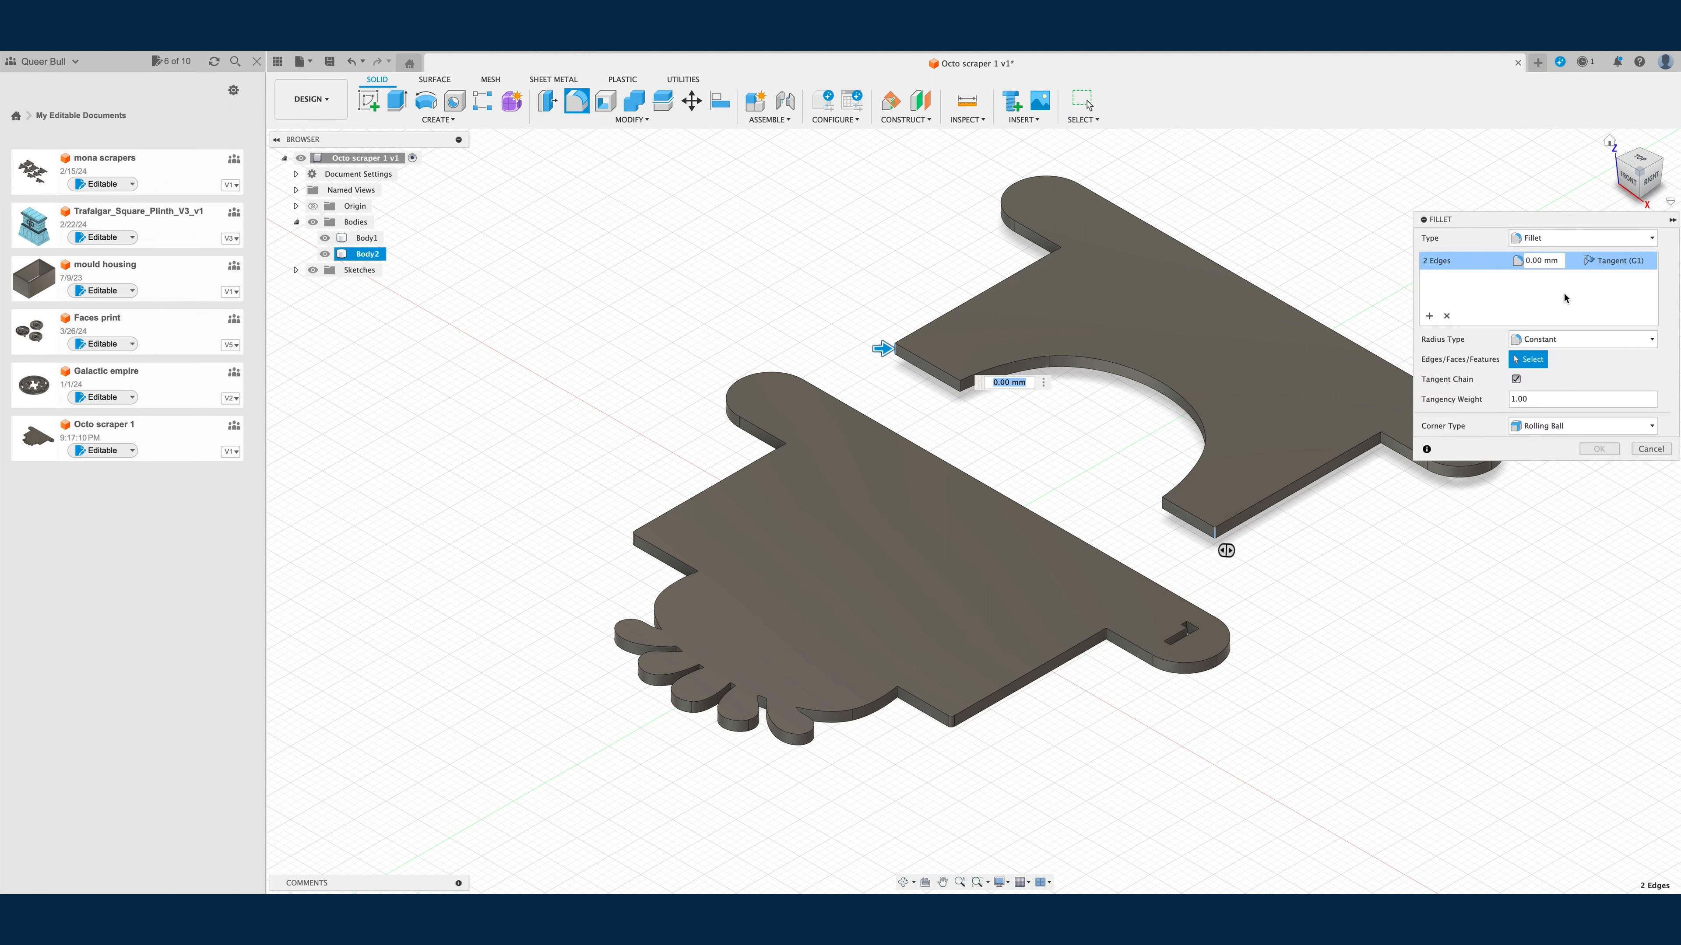
text(5)
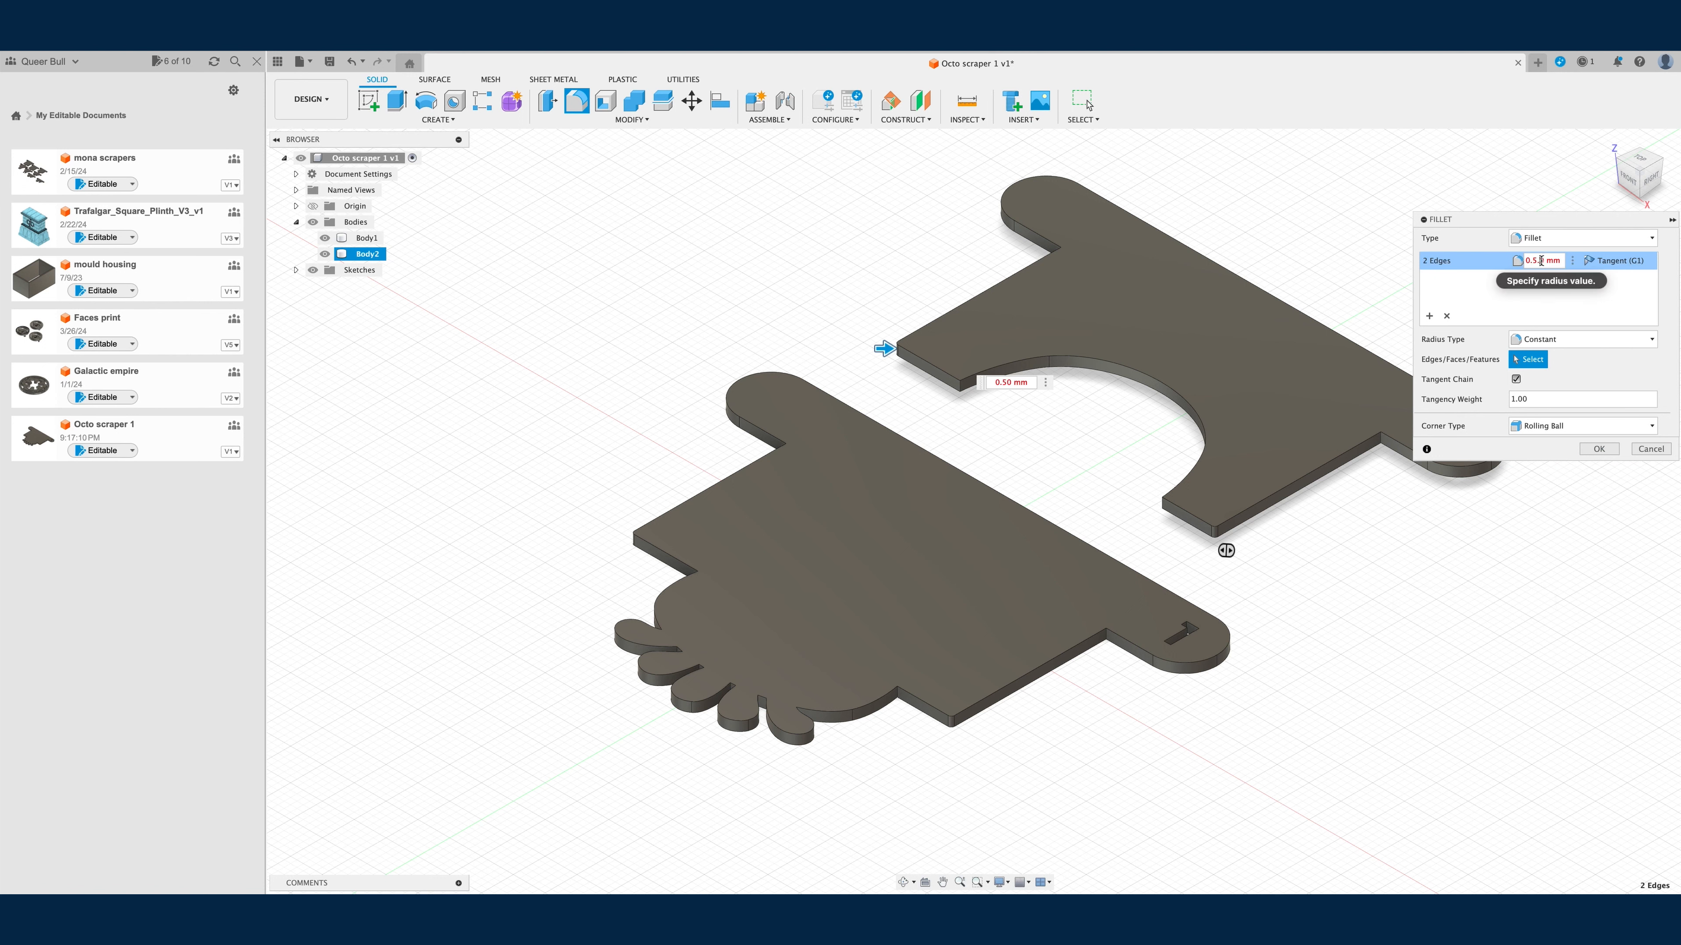
click(1599, 449)
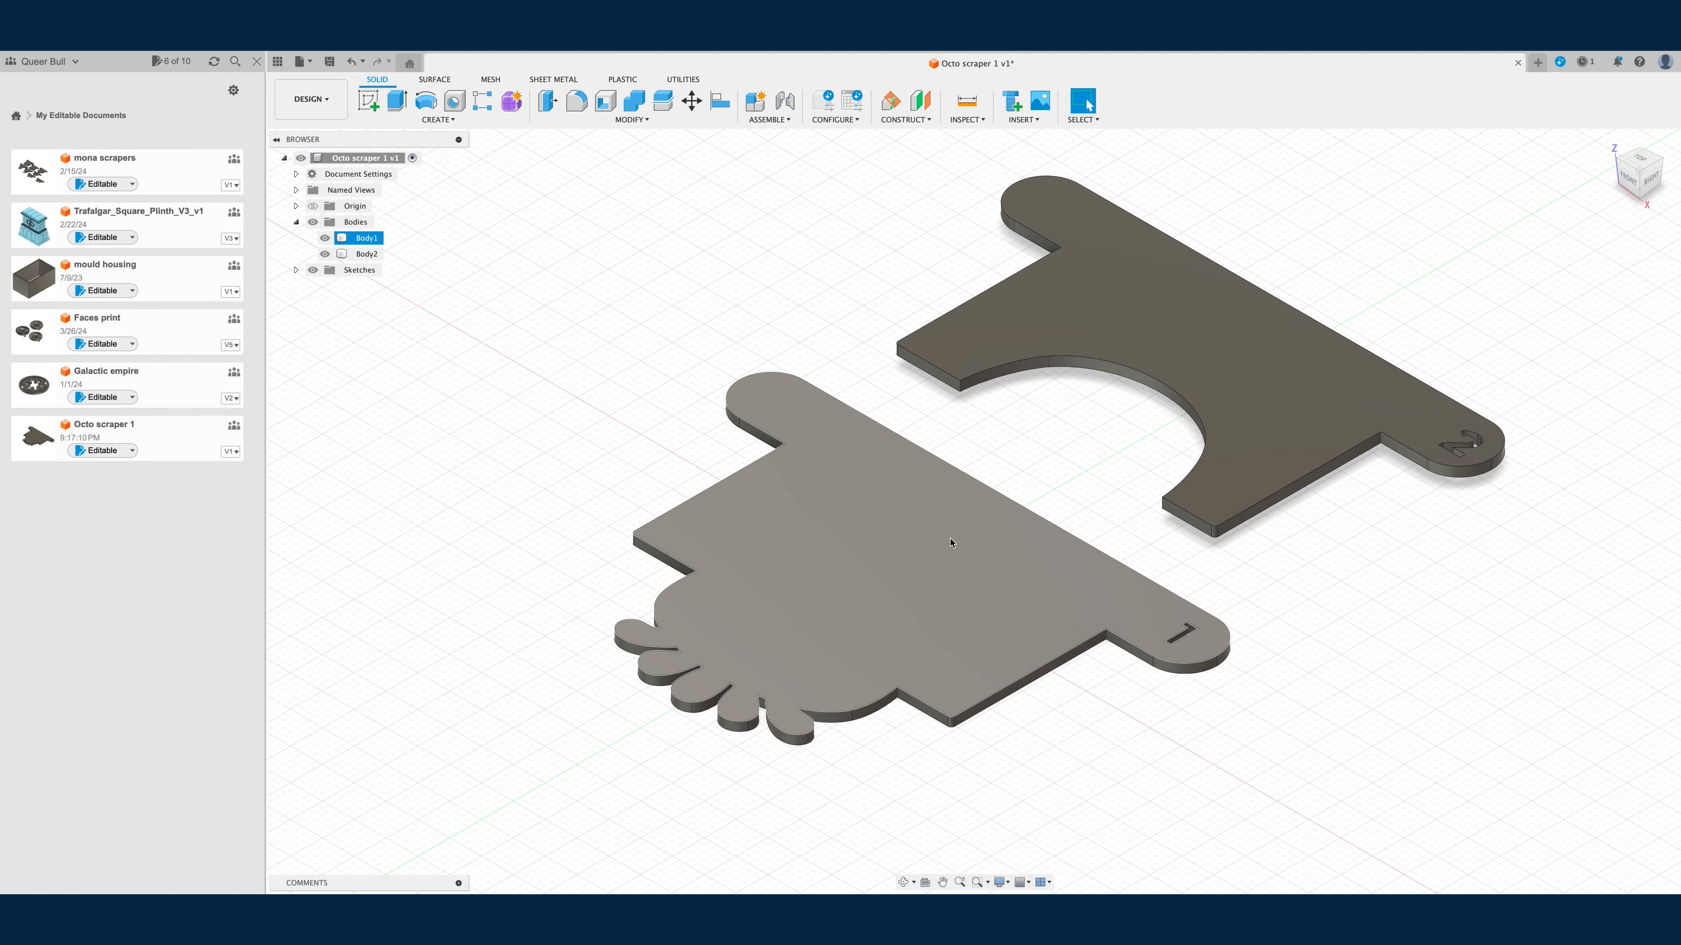
Step: Examine both scraper bodies from the top, front and right to compare their layout and heights
click(1646, 160)
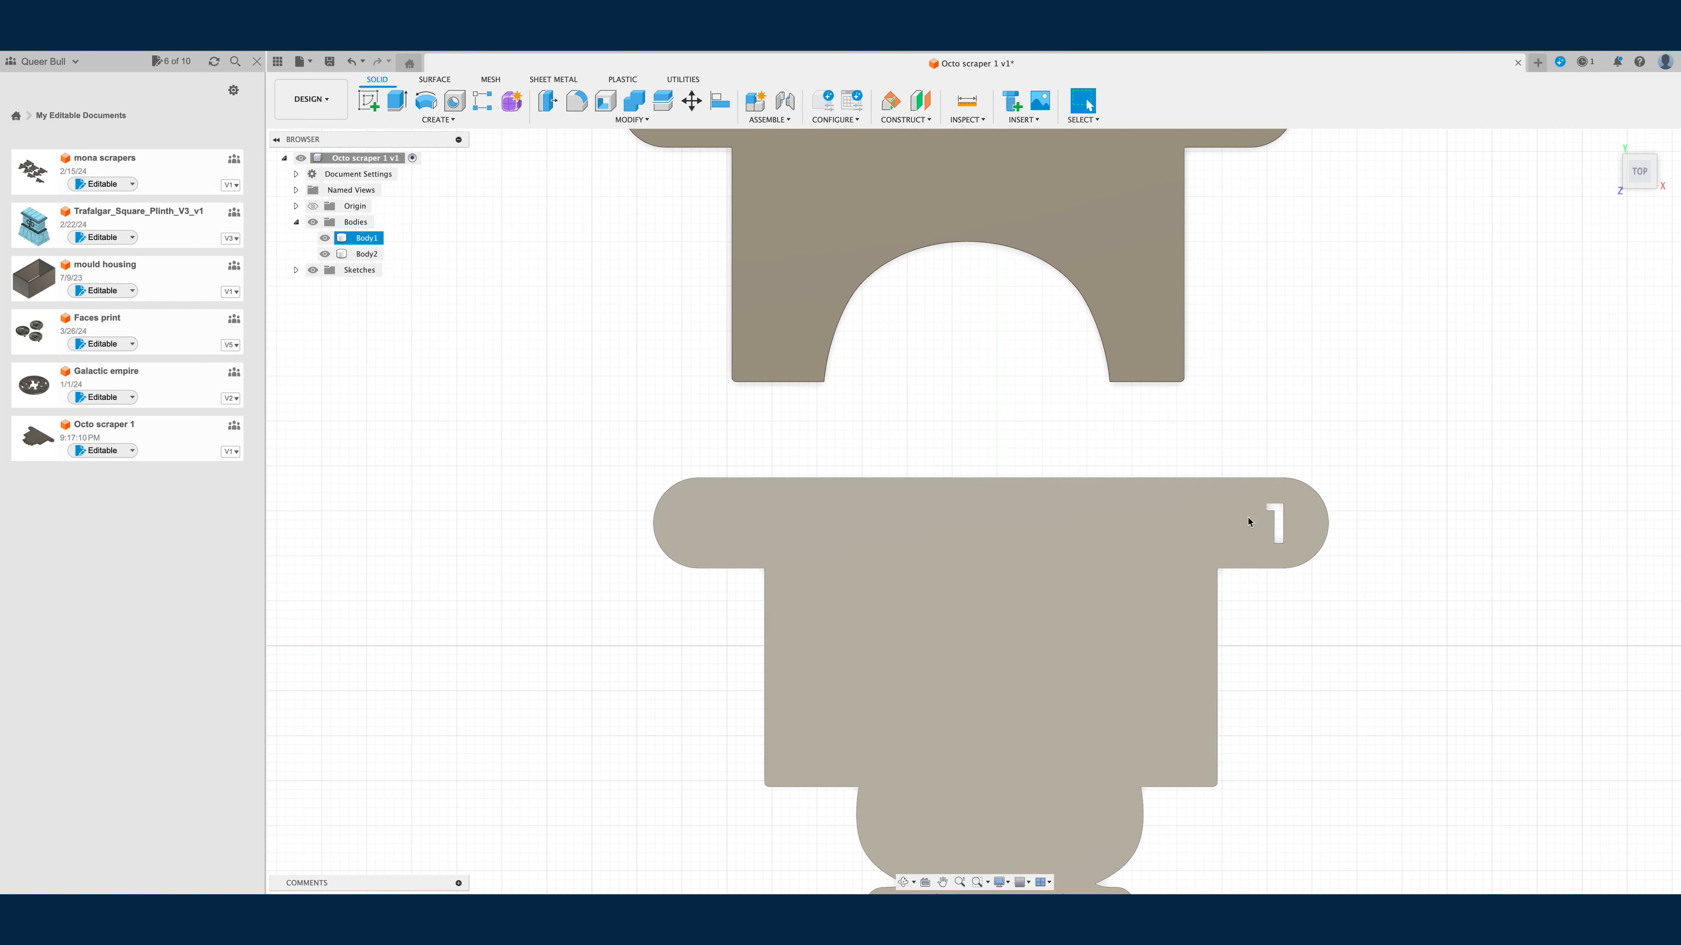
scroll(1255, 509, up, 3)
scroll(1255, 507, down, 7)
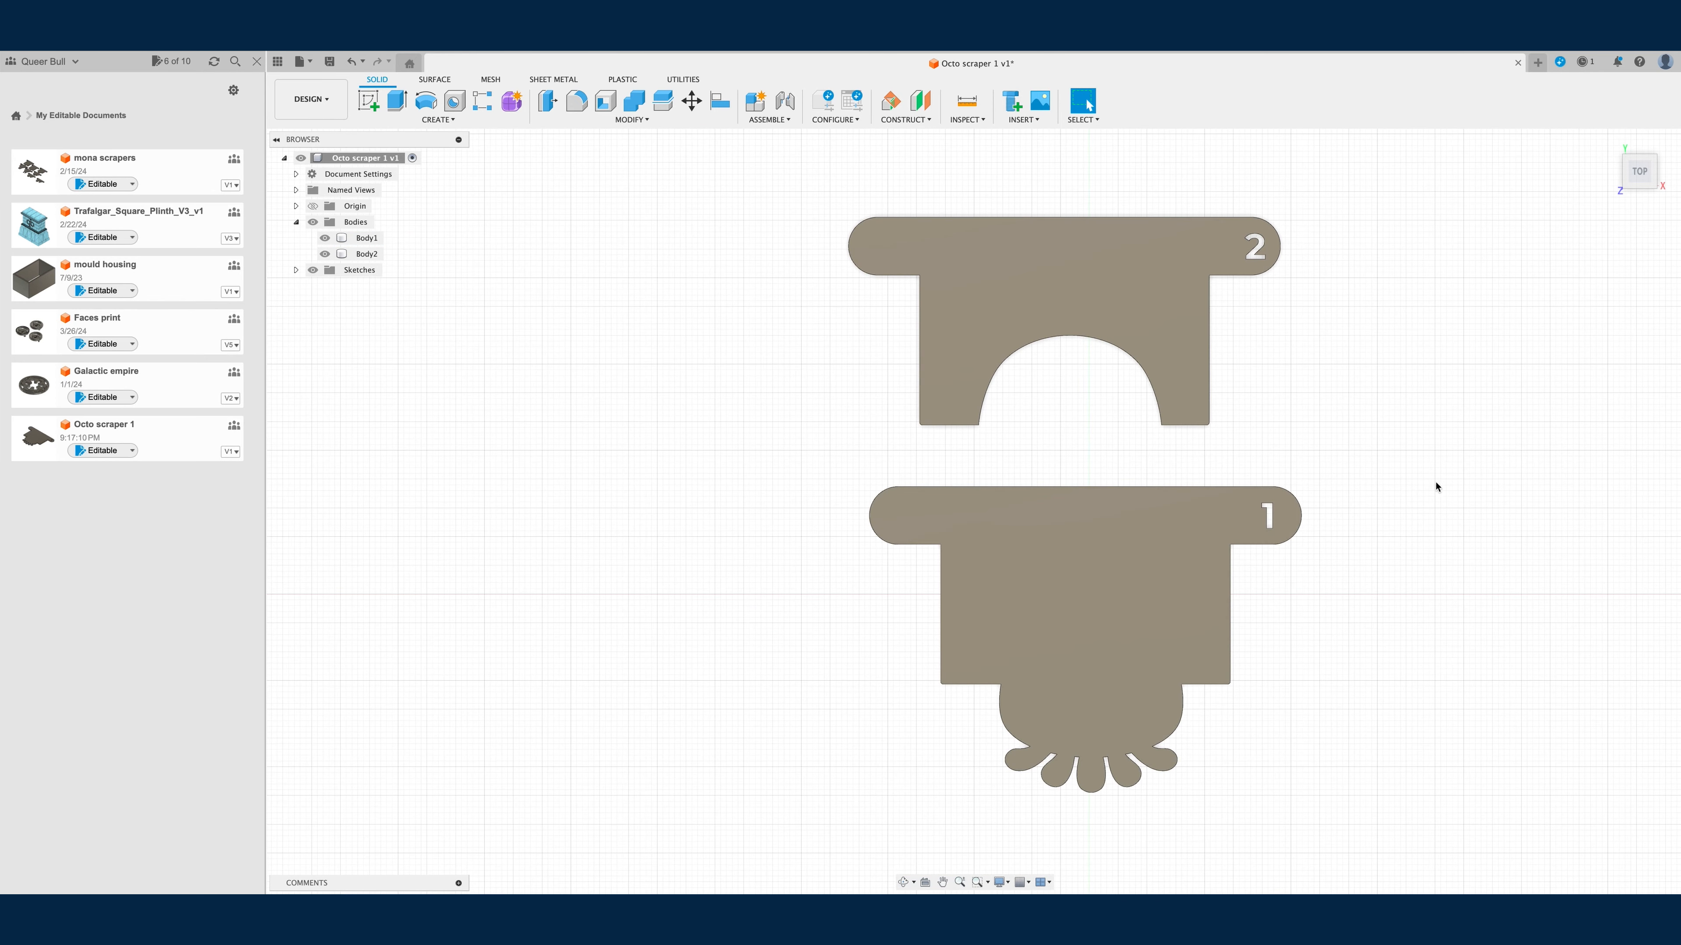
click(1640, 198)
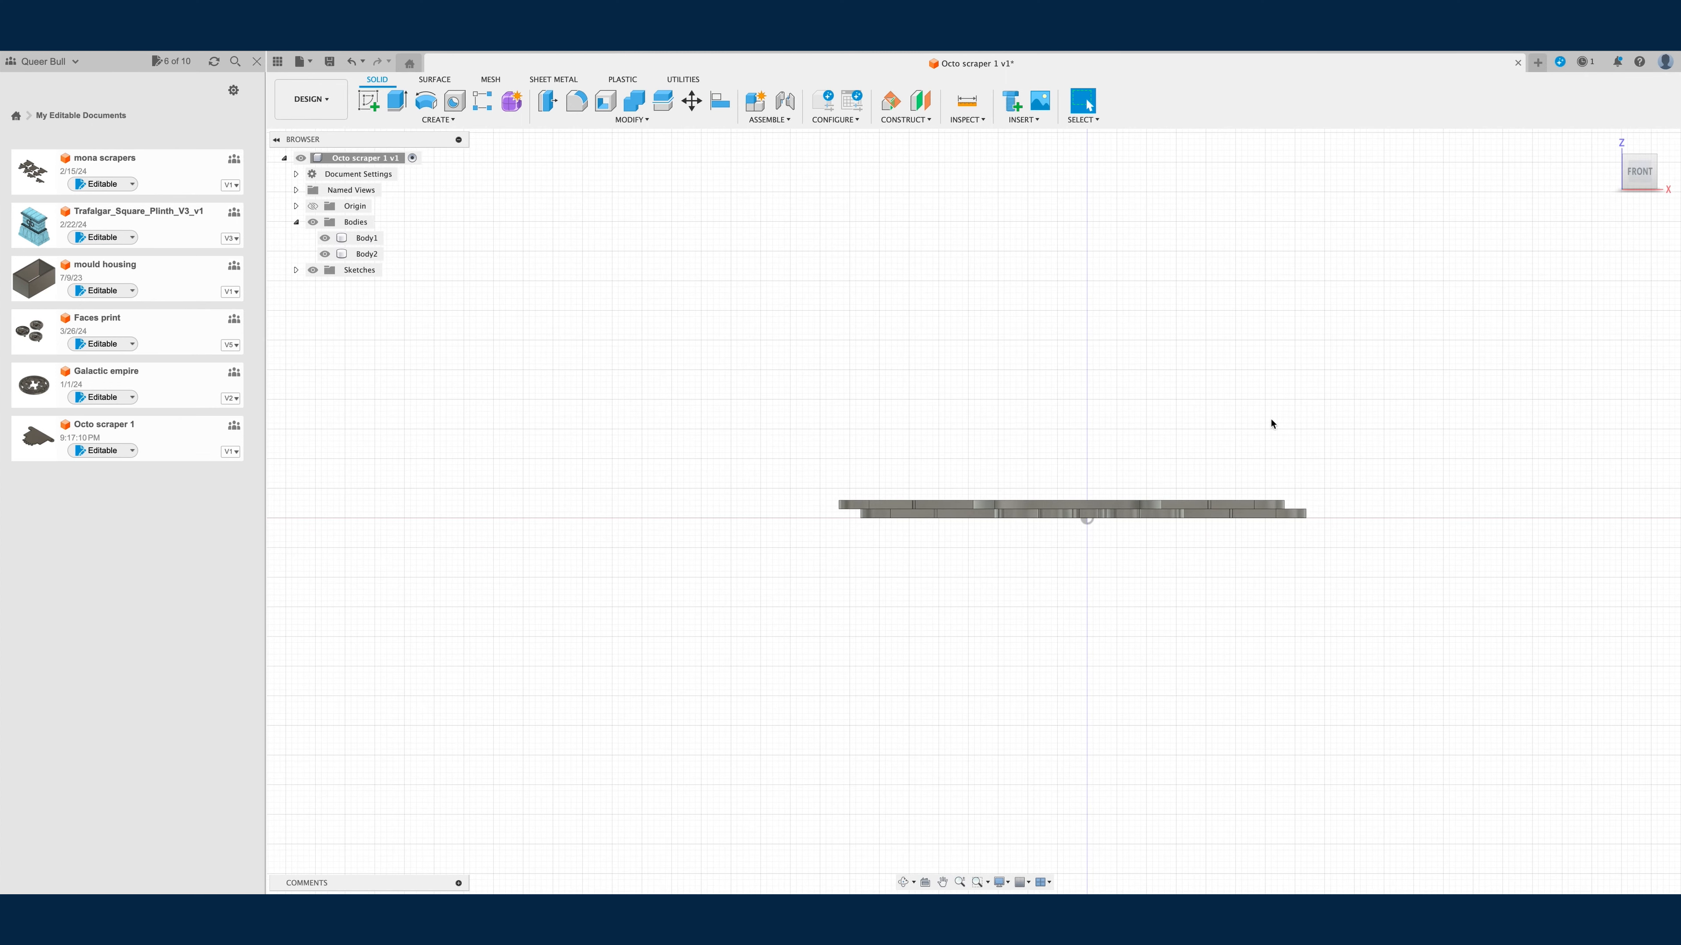
click(1665, 173)
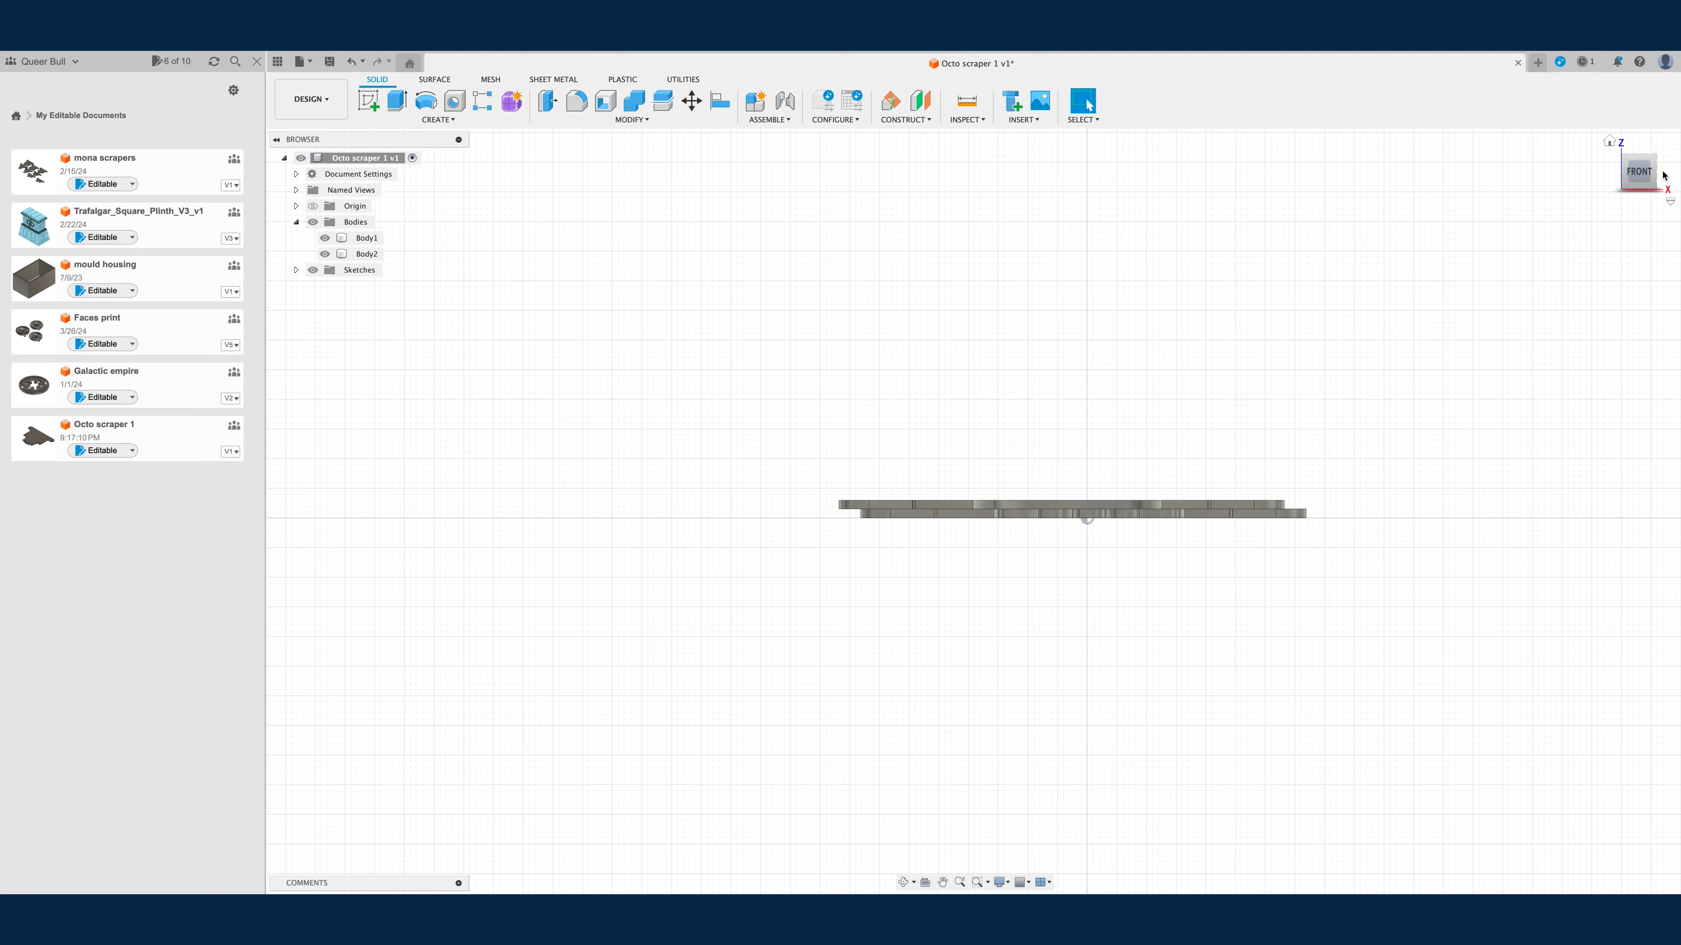
click(1204, 506)
drag(1356, 531, 1089, 454)
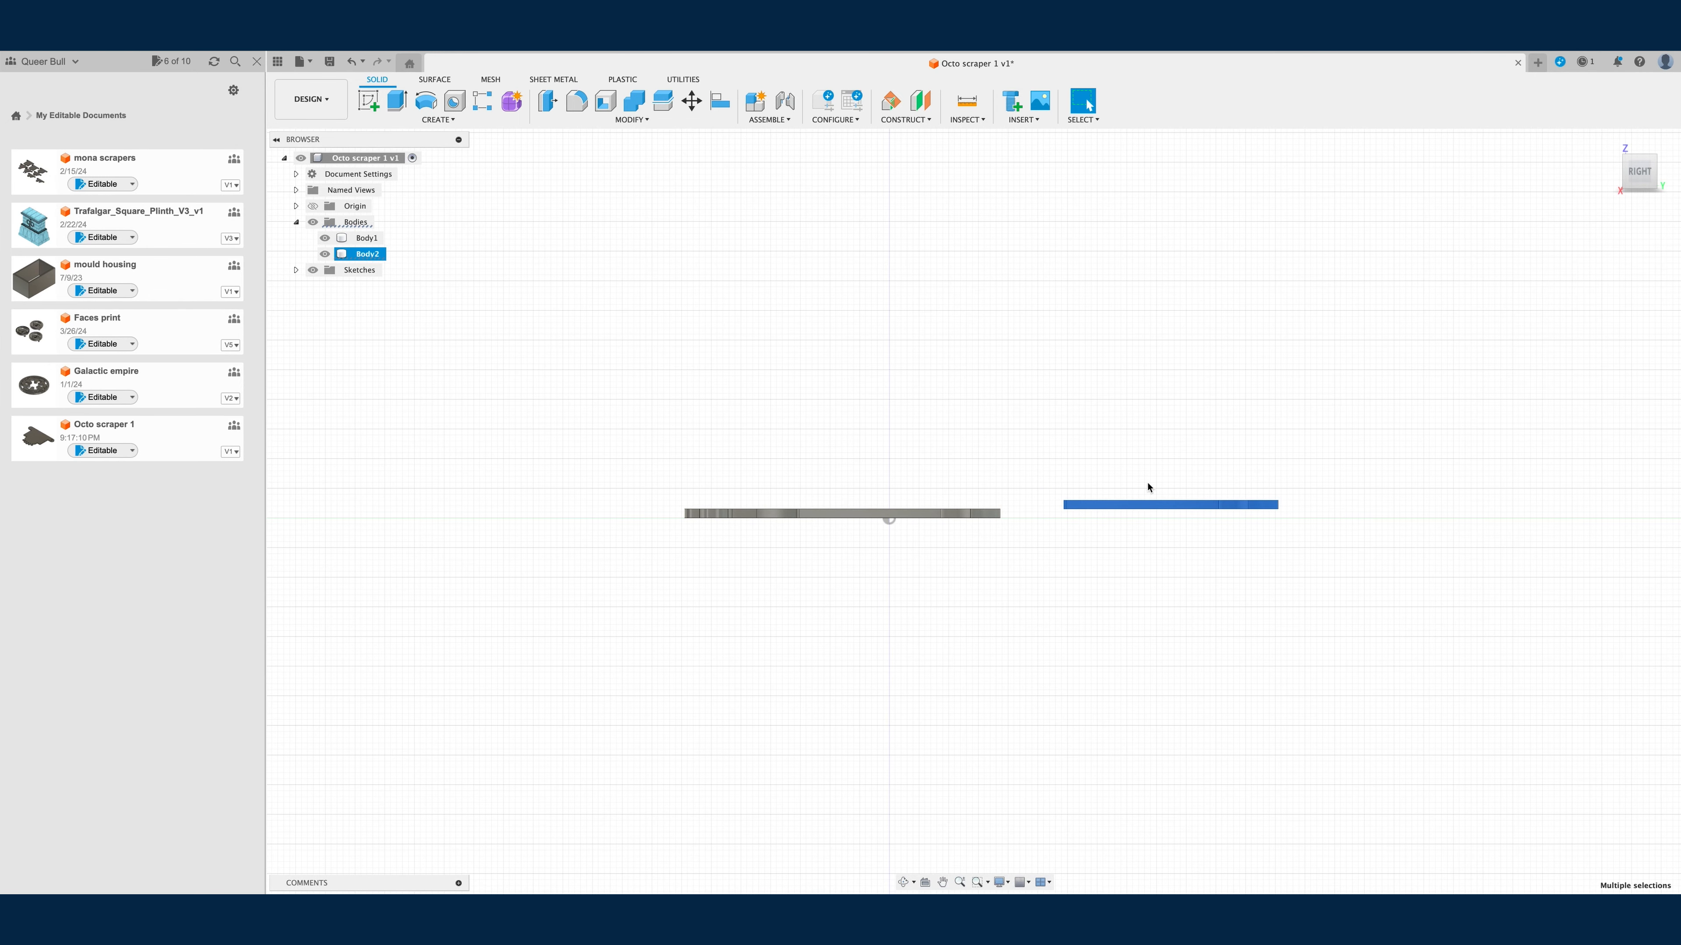
click(639, 359)
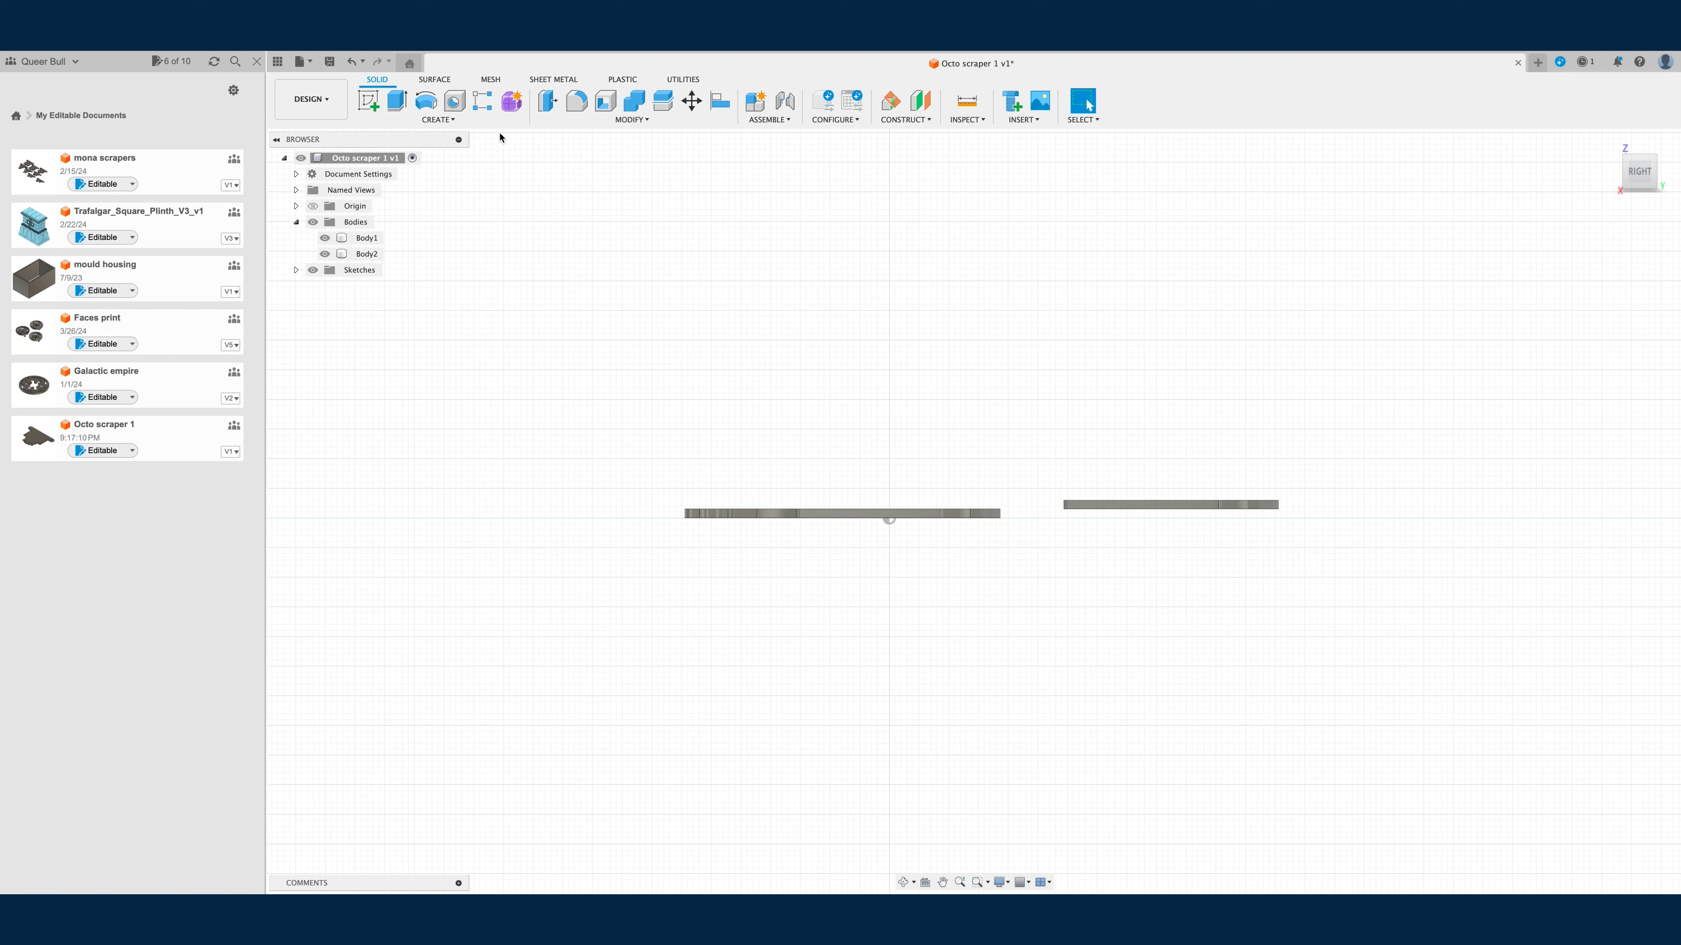
Step: Save a new version of the design with the default User Saved description
click(1609, 141)
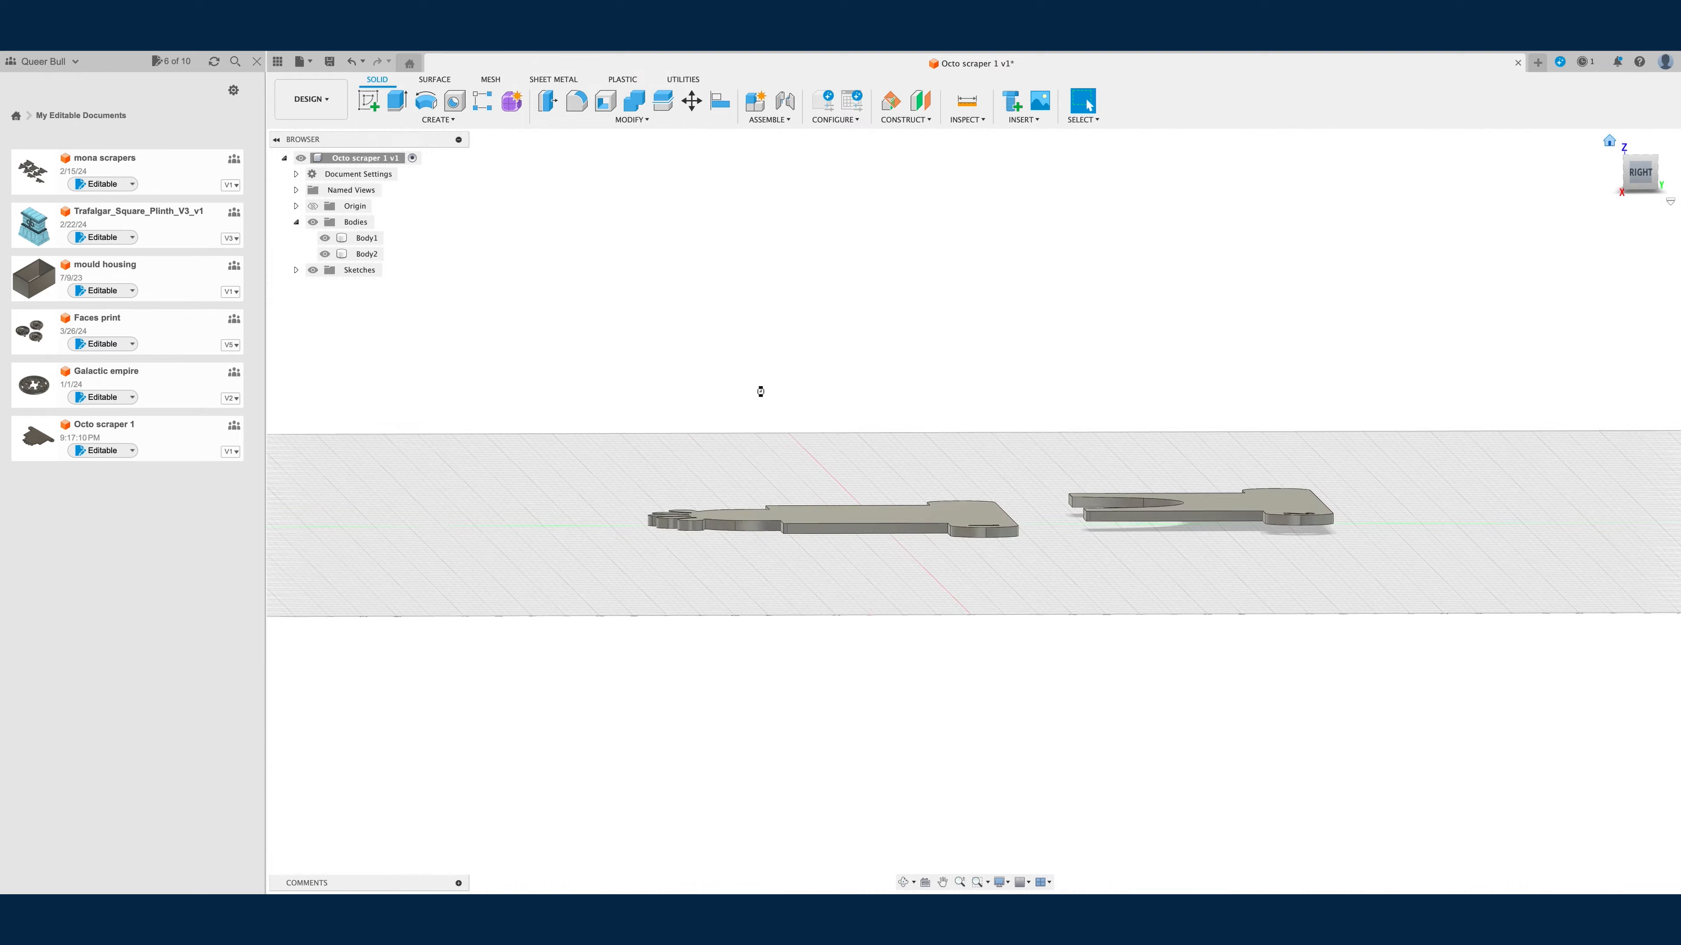
key(super+s)
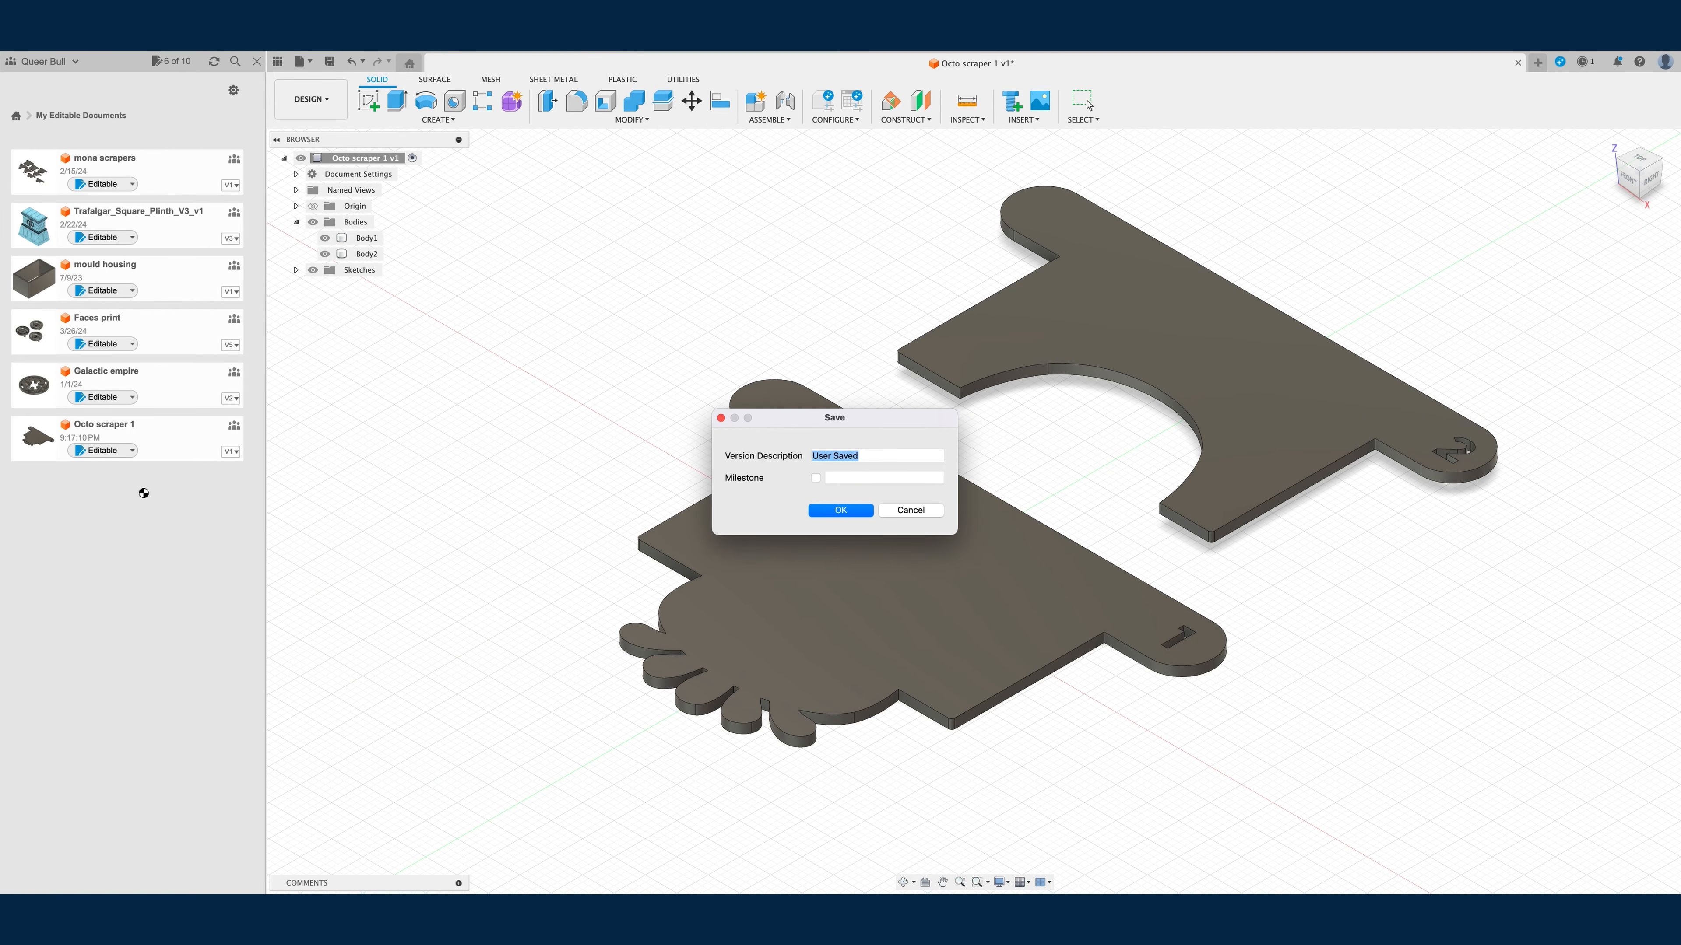
key(Return)
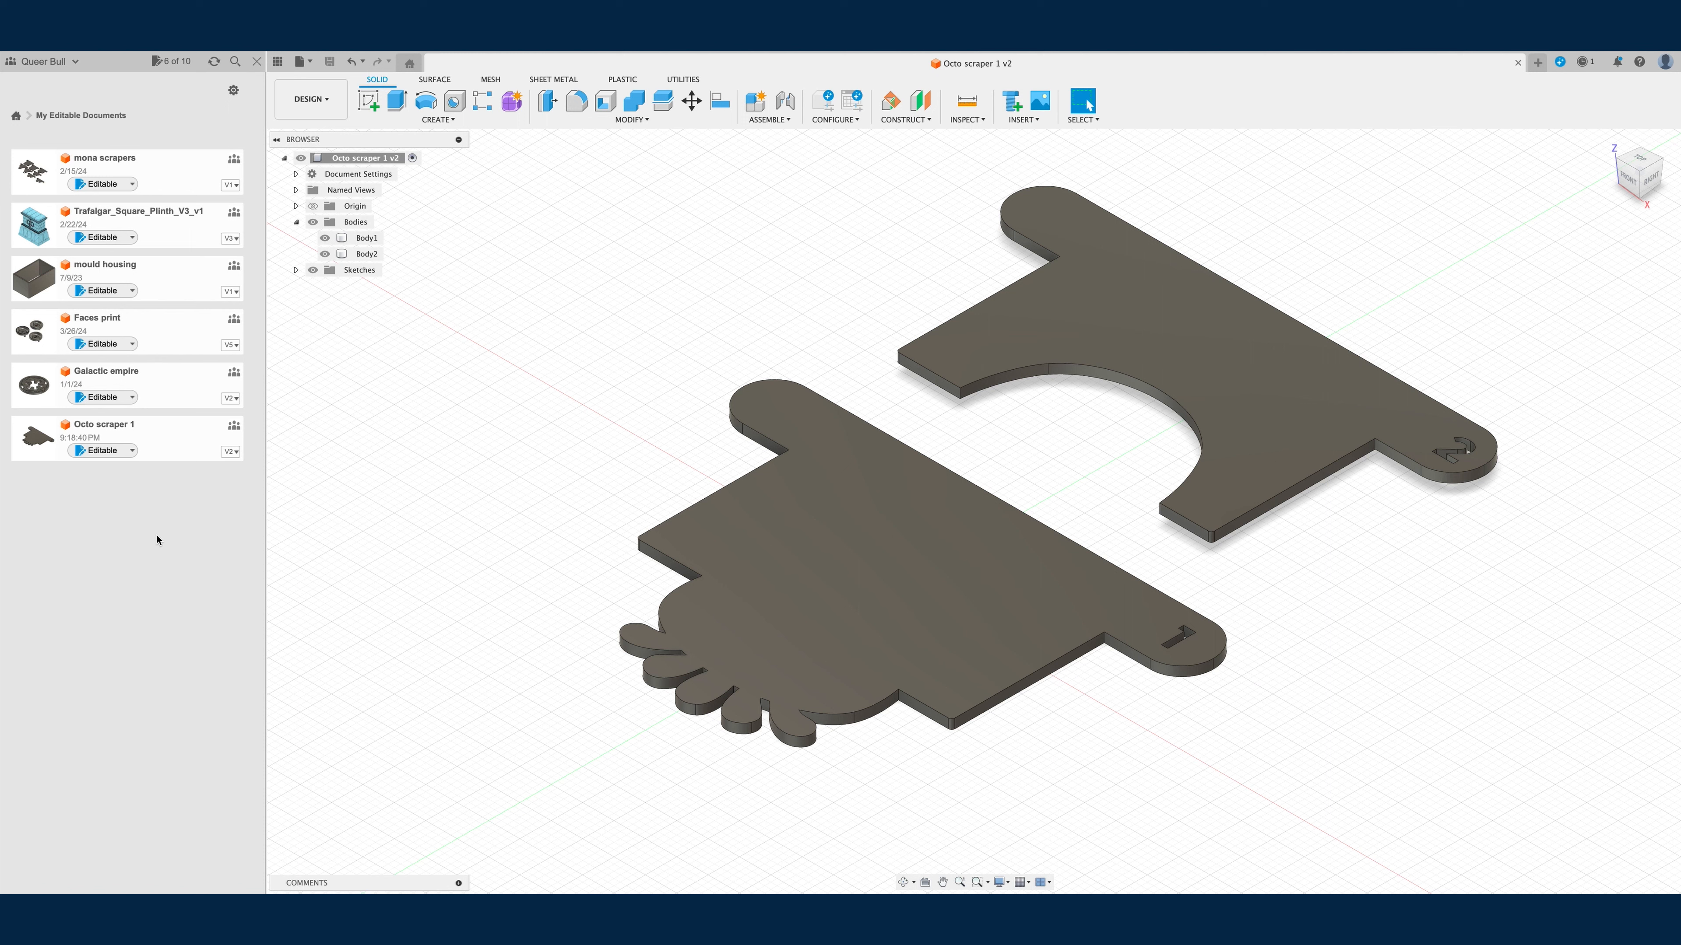
Step: Export the design as an STL file named Octo scraper 1 v2 into the Making soap scrapers folder
click(71, 26)
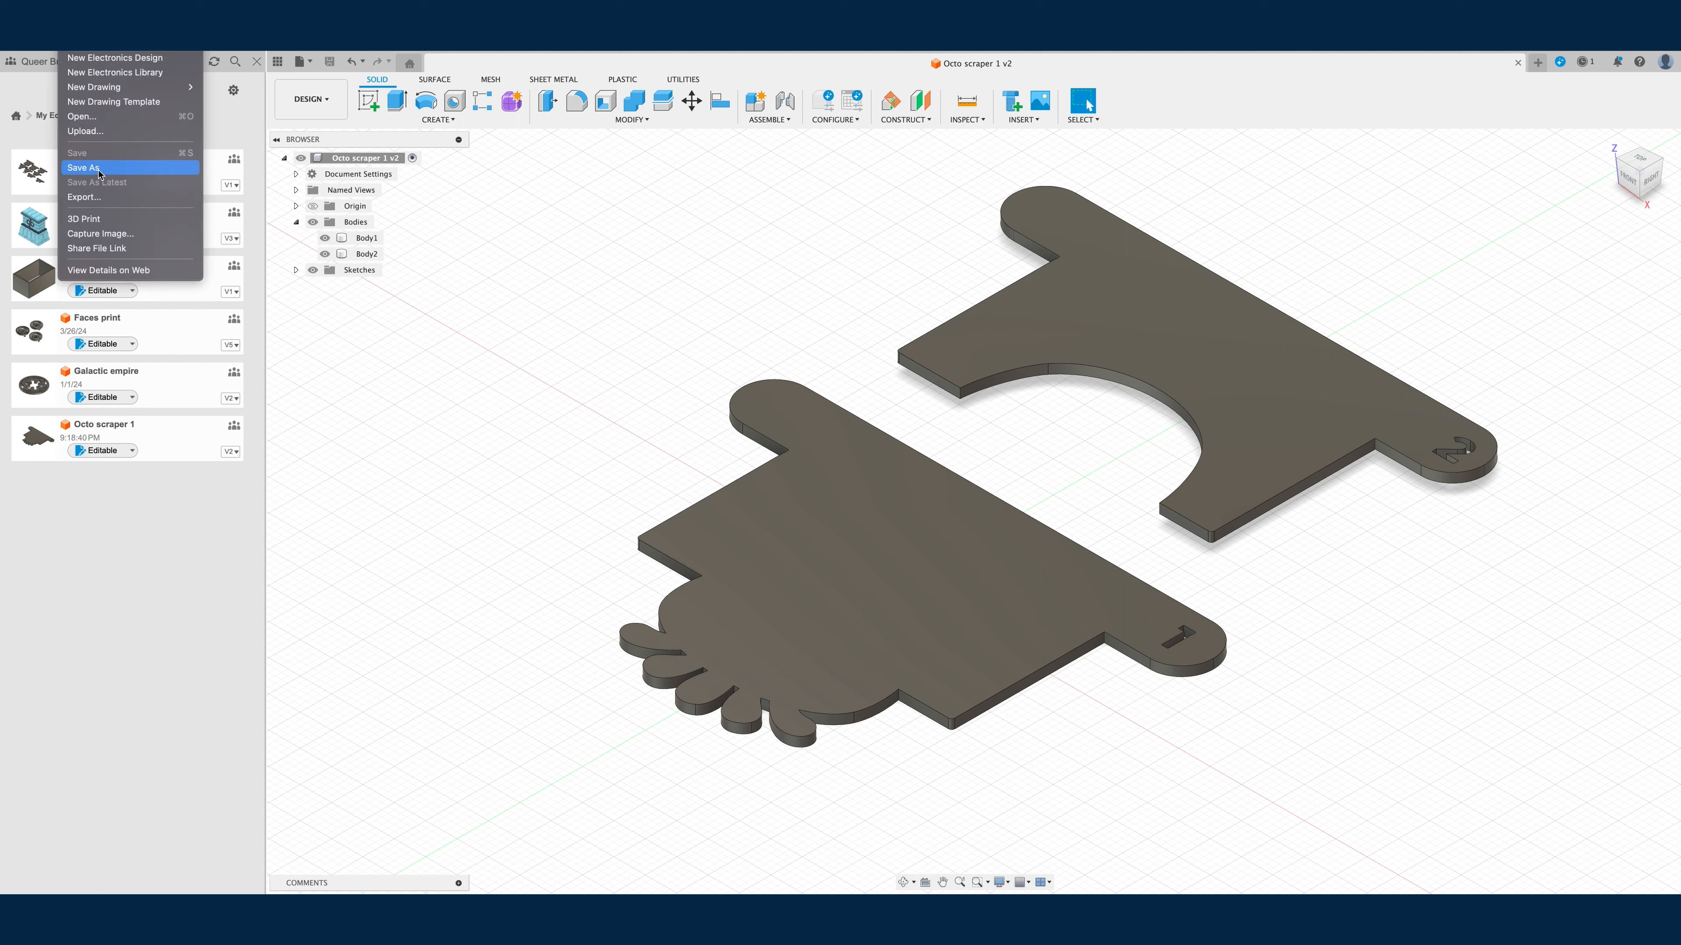
click(93, 202)
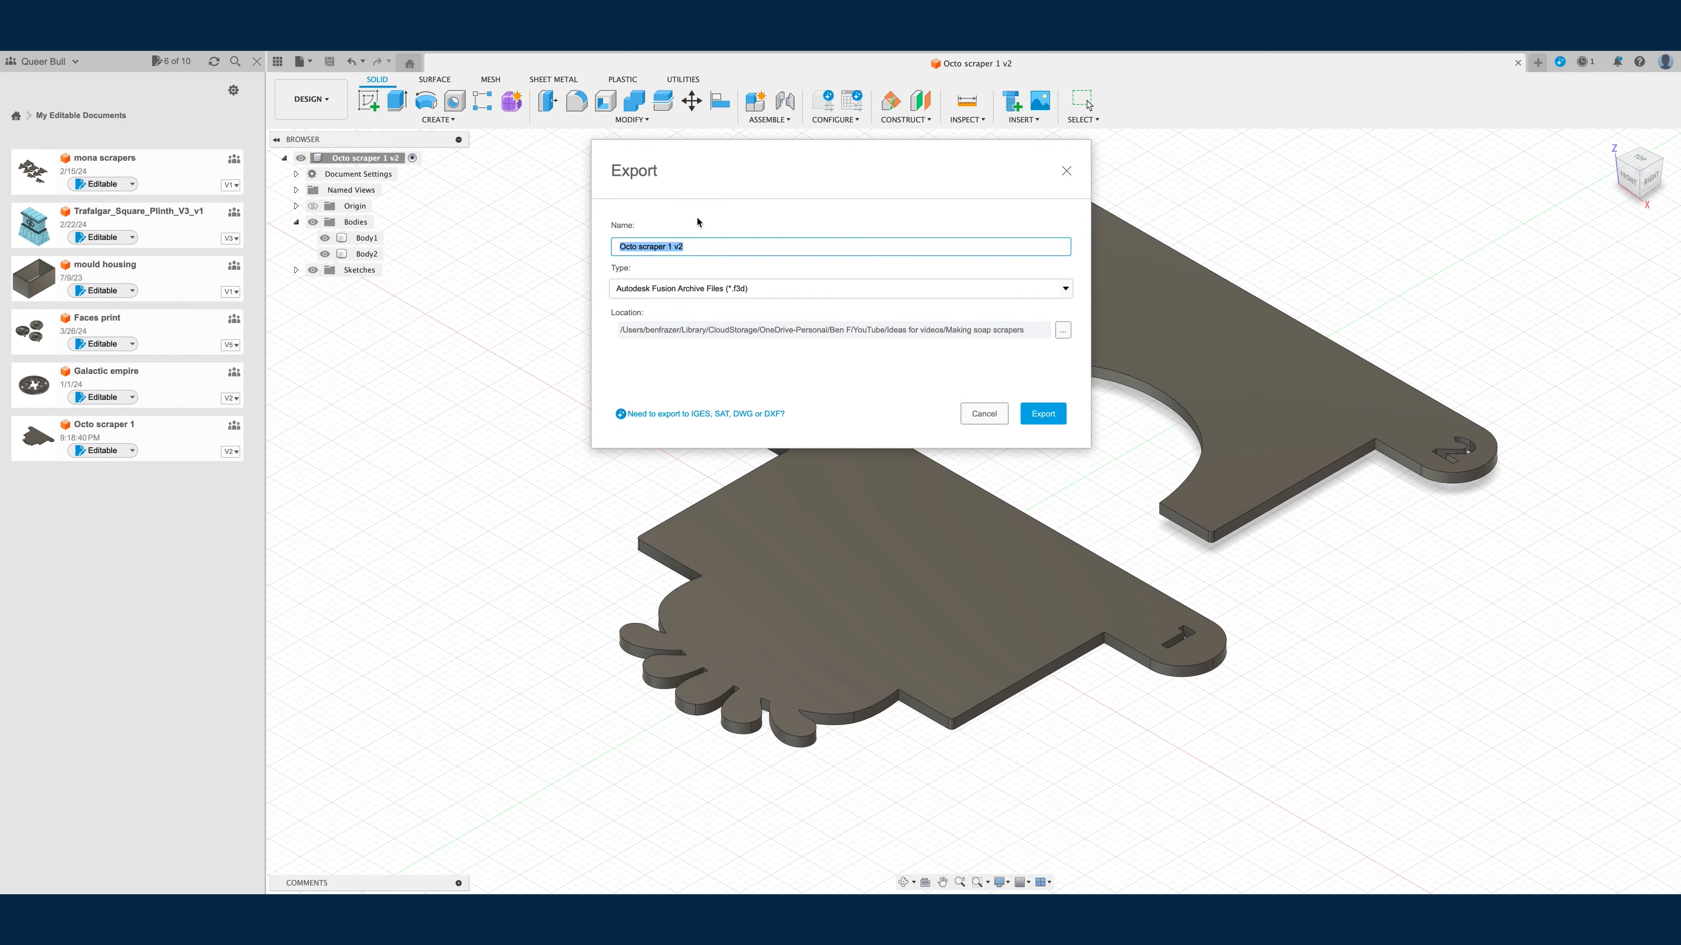
click(1063, 330)
click(1256, 462)
click(728, 282)
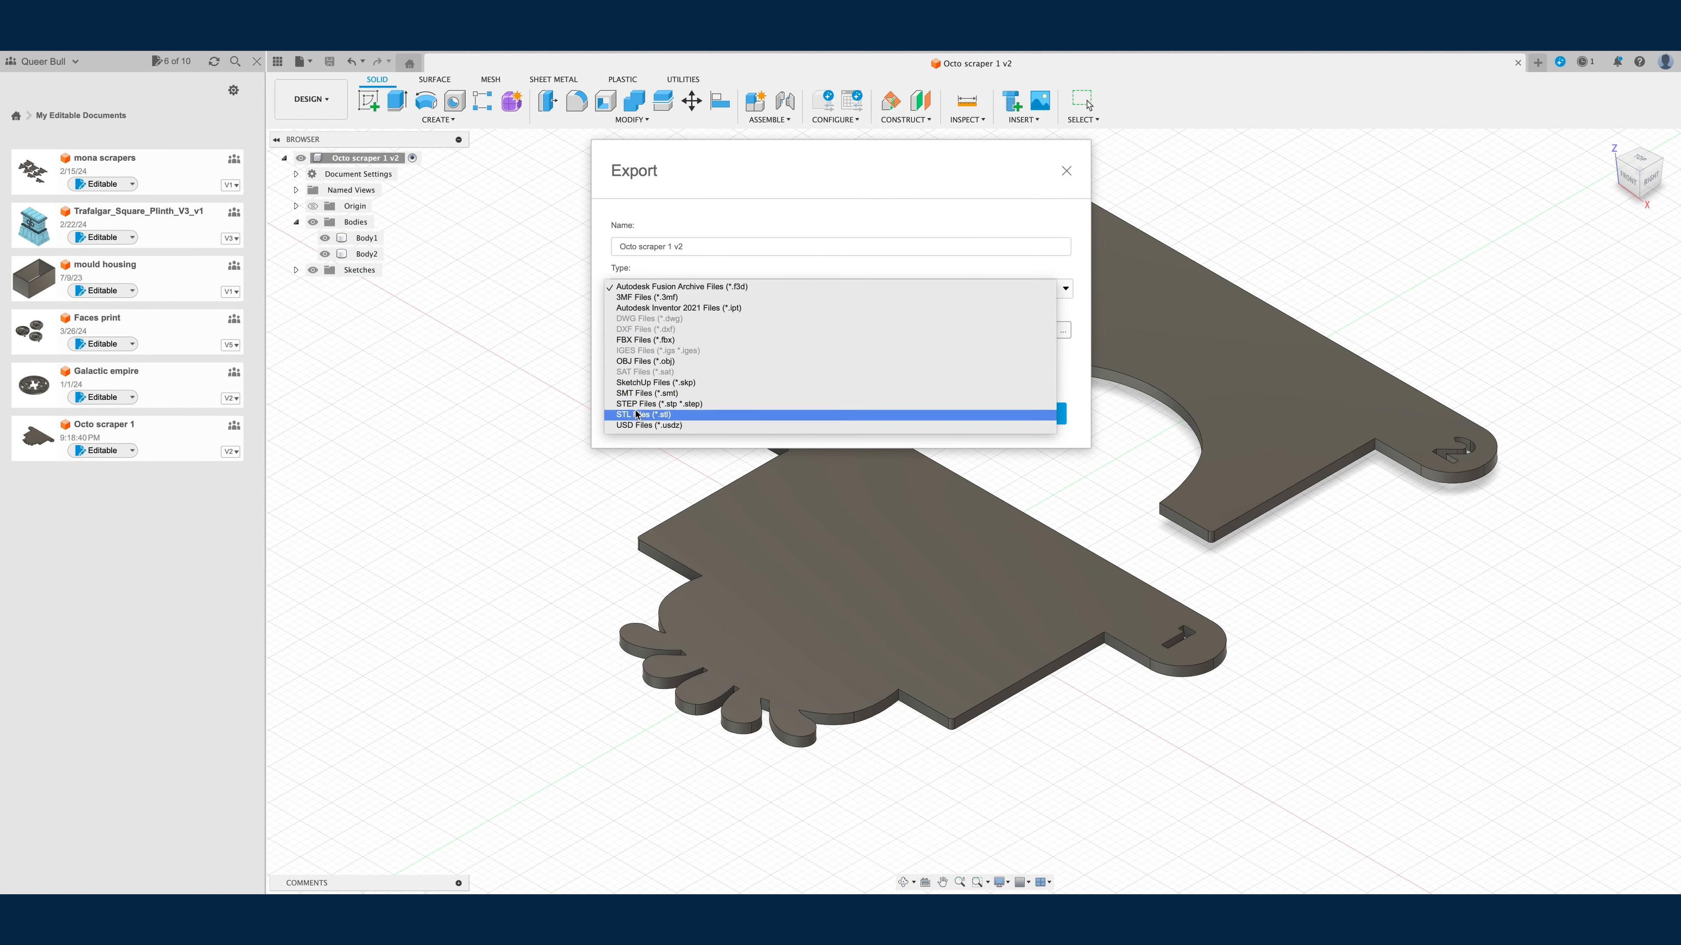
click(886, 414)
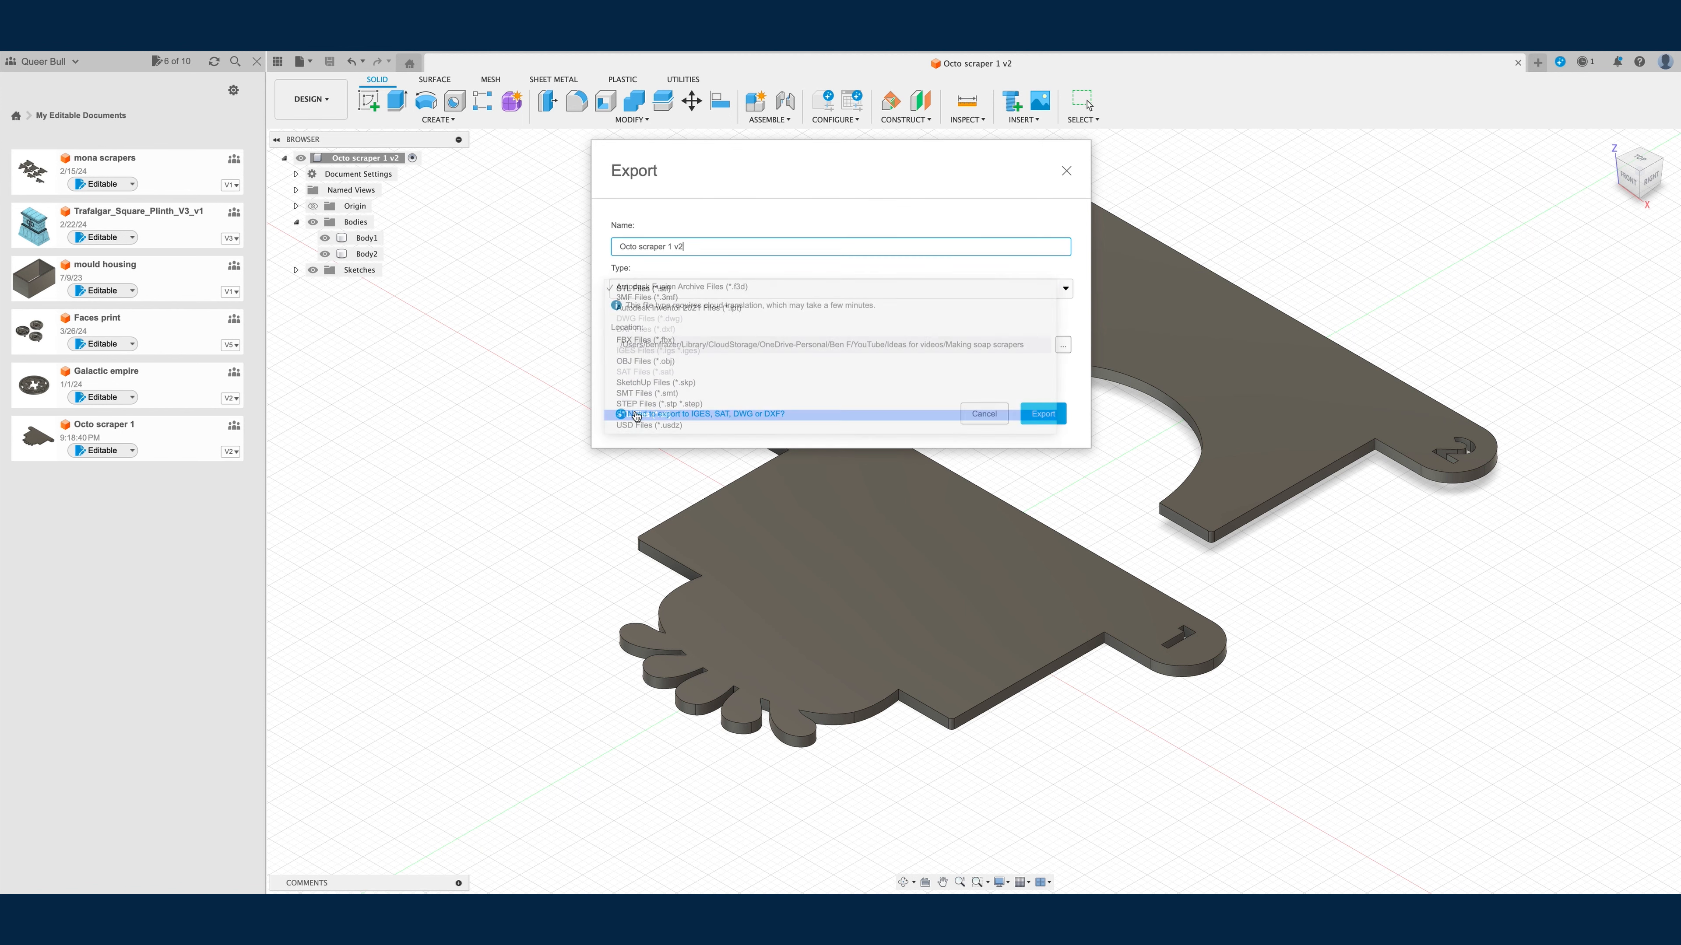
click(1051, 415)
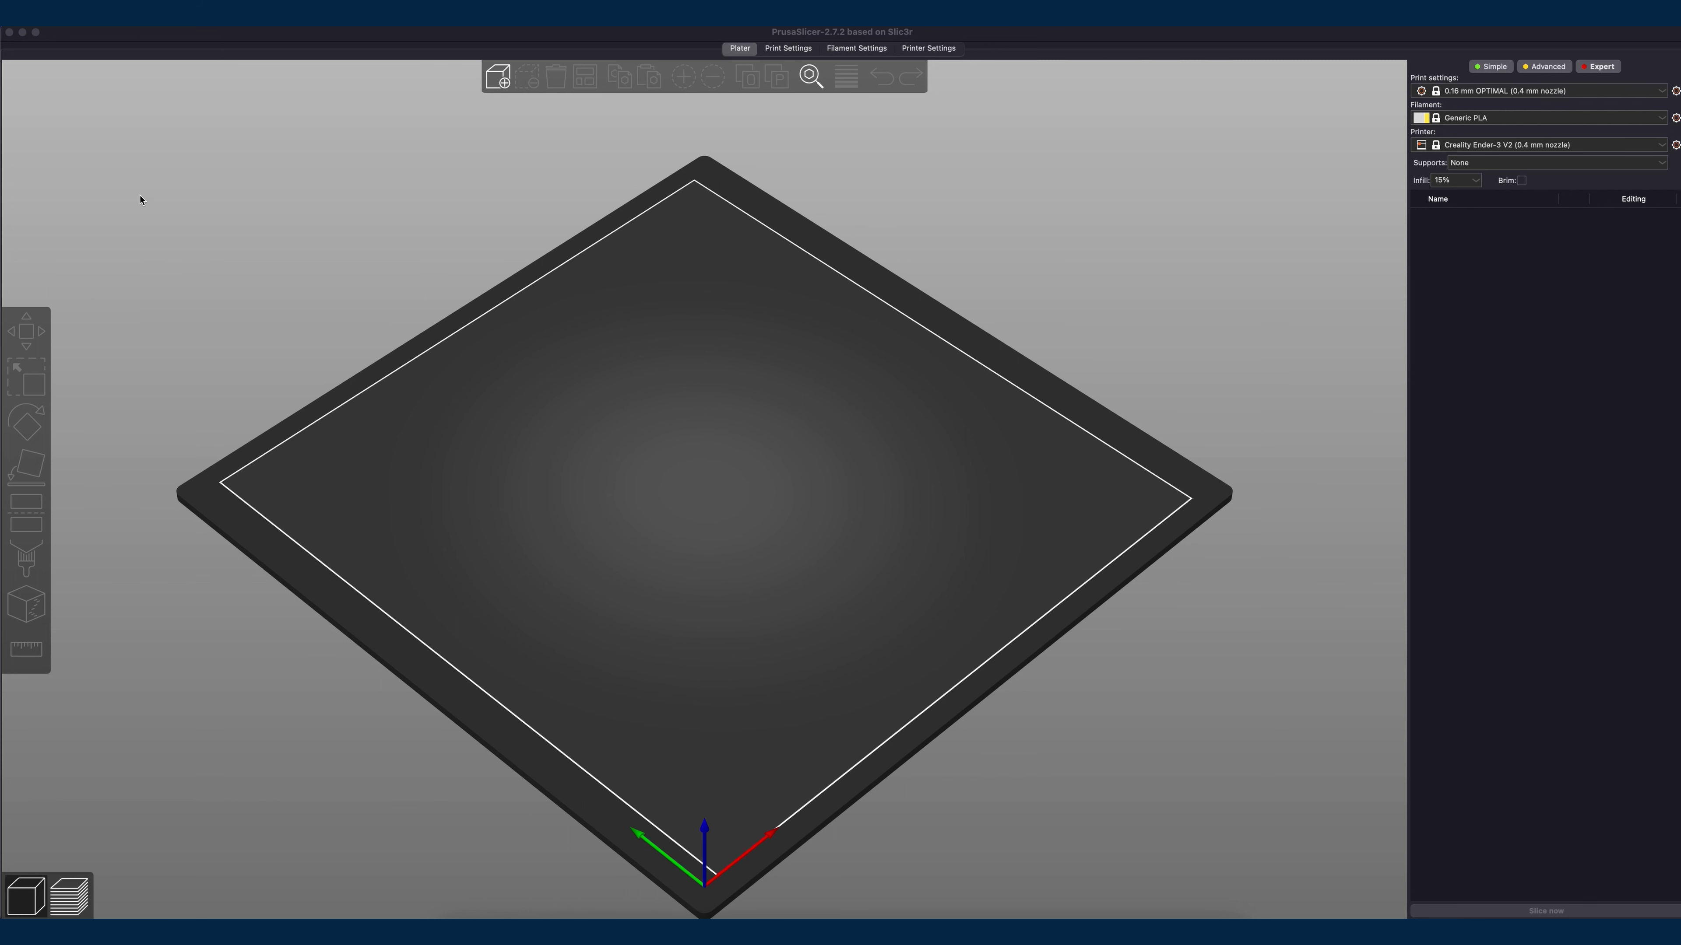
Step: Switch to PrusaSlicer and import Octo scraper 1 v2.stl onto the empty print bed
click(131, 33)
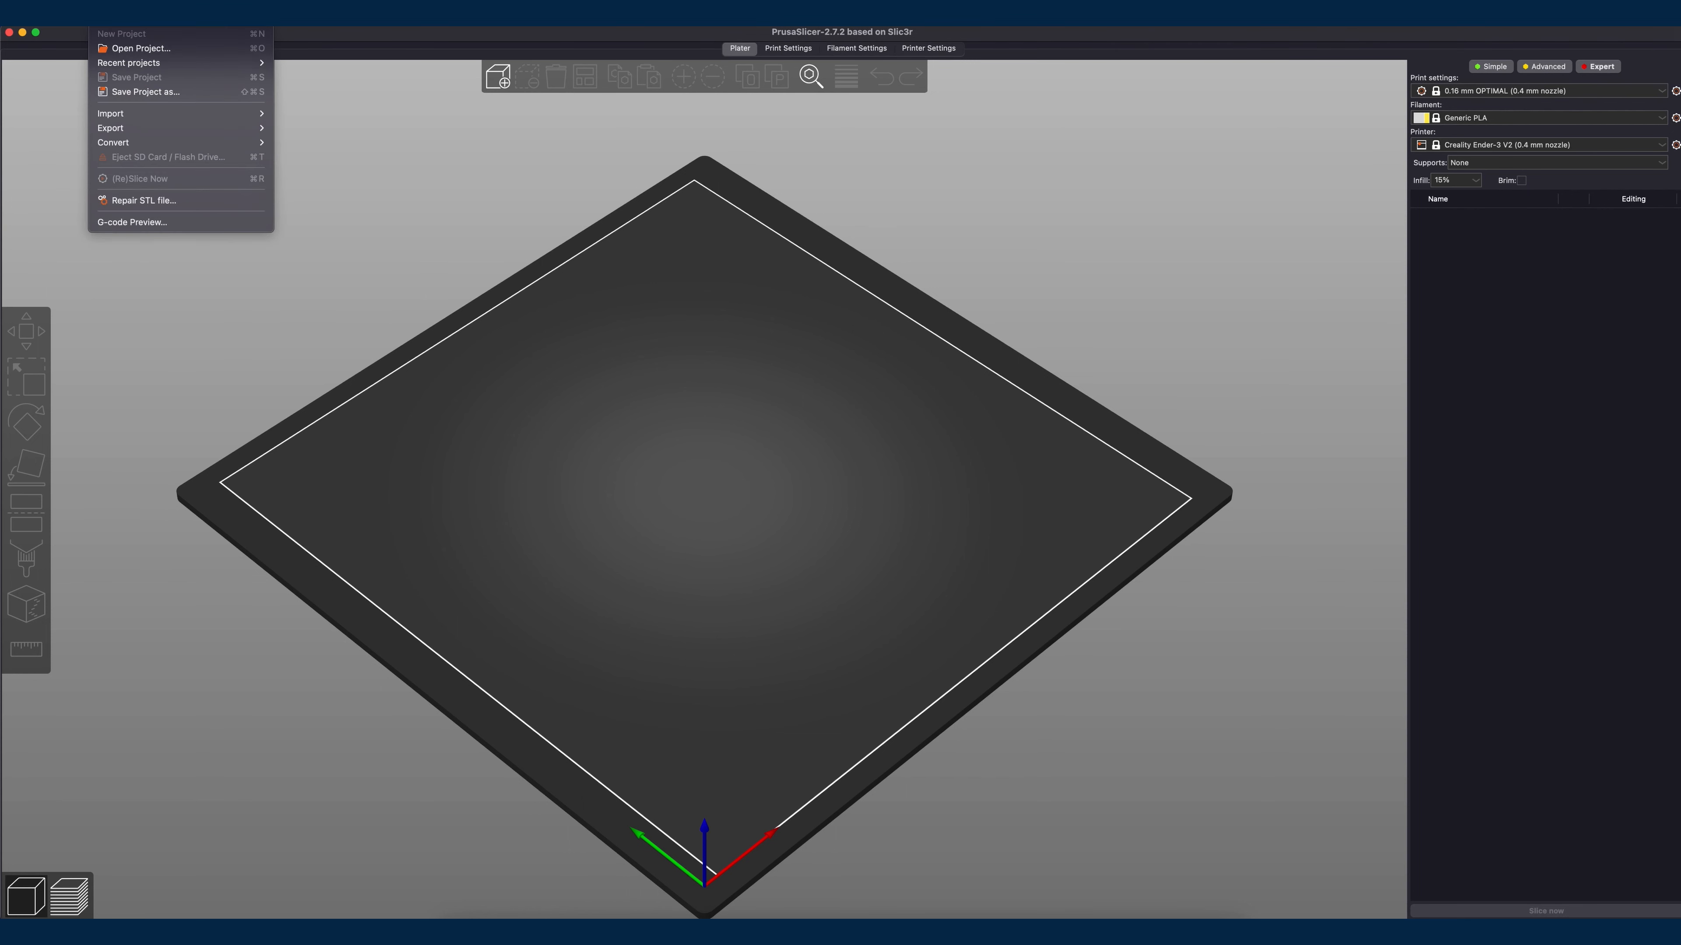
mouse_move(199, 114)
click(345, 114)
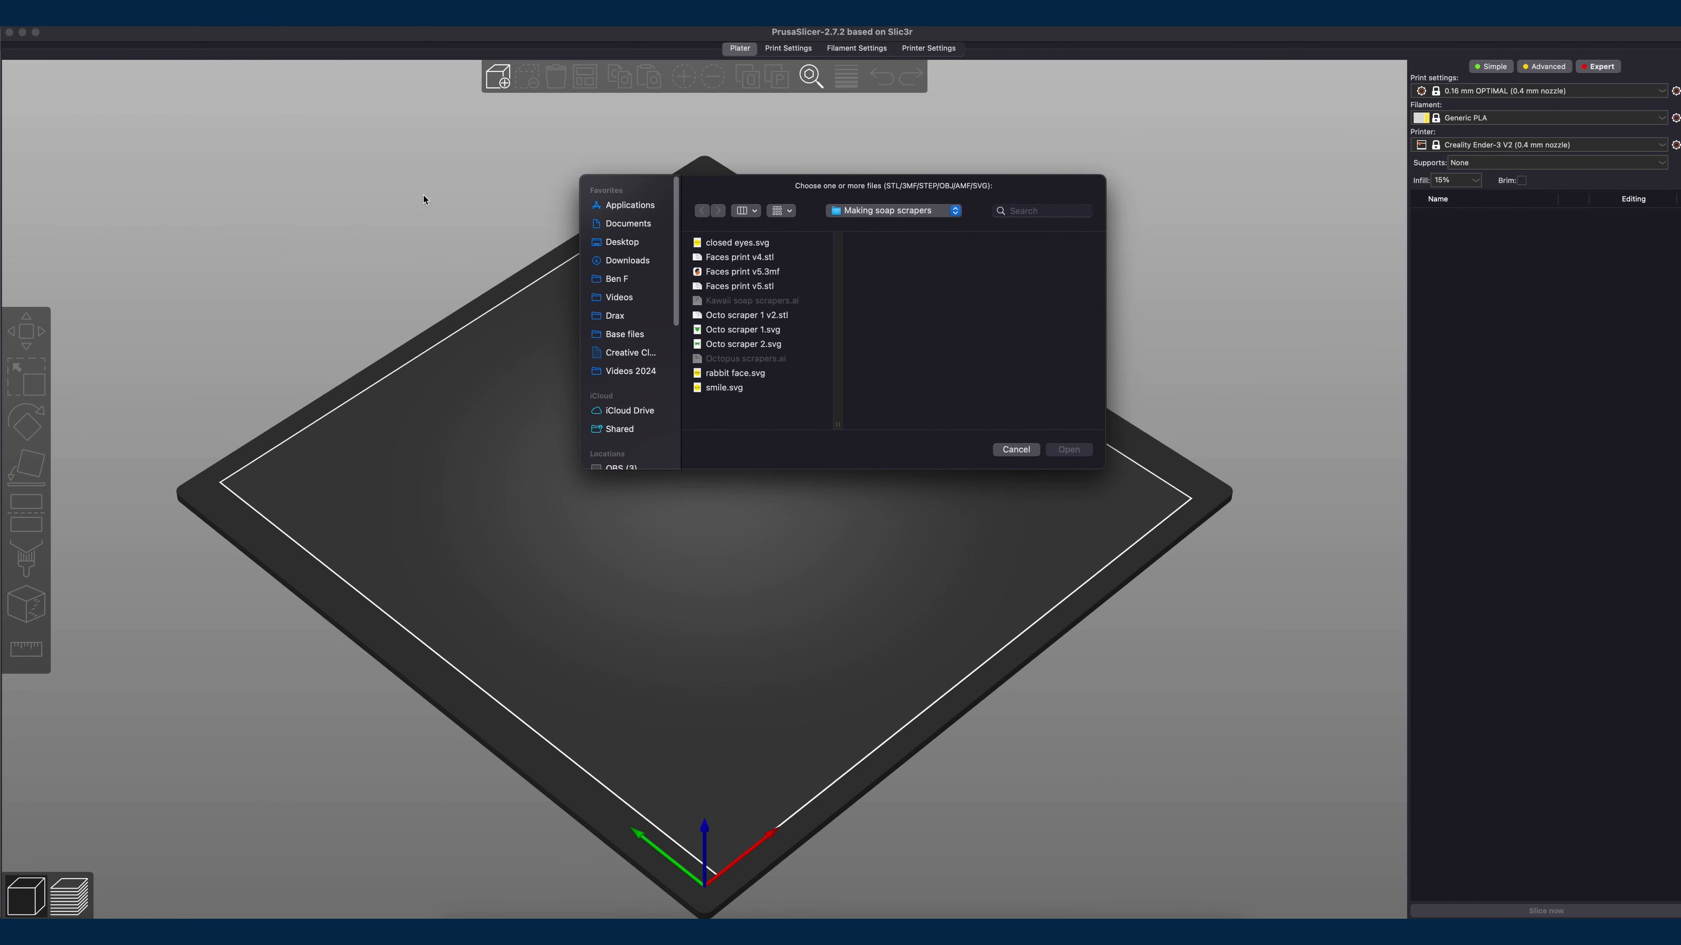
click(744, 315)
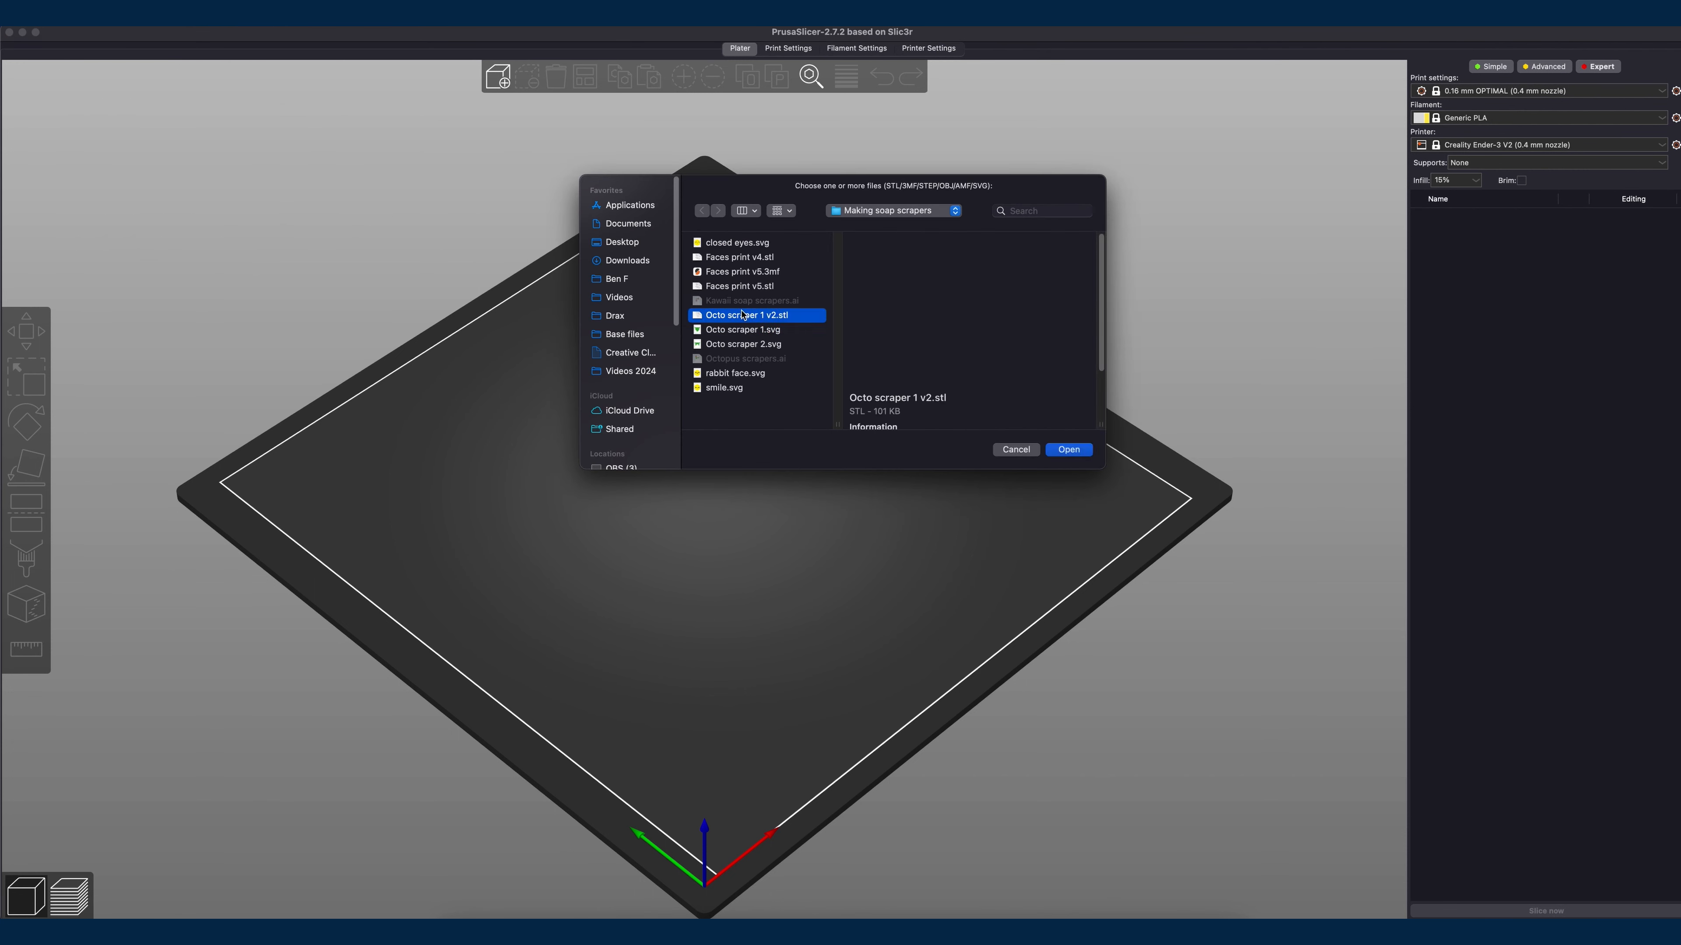
click(1070, 451)
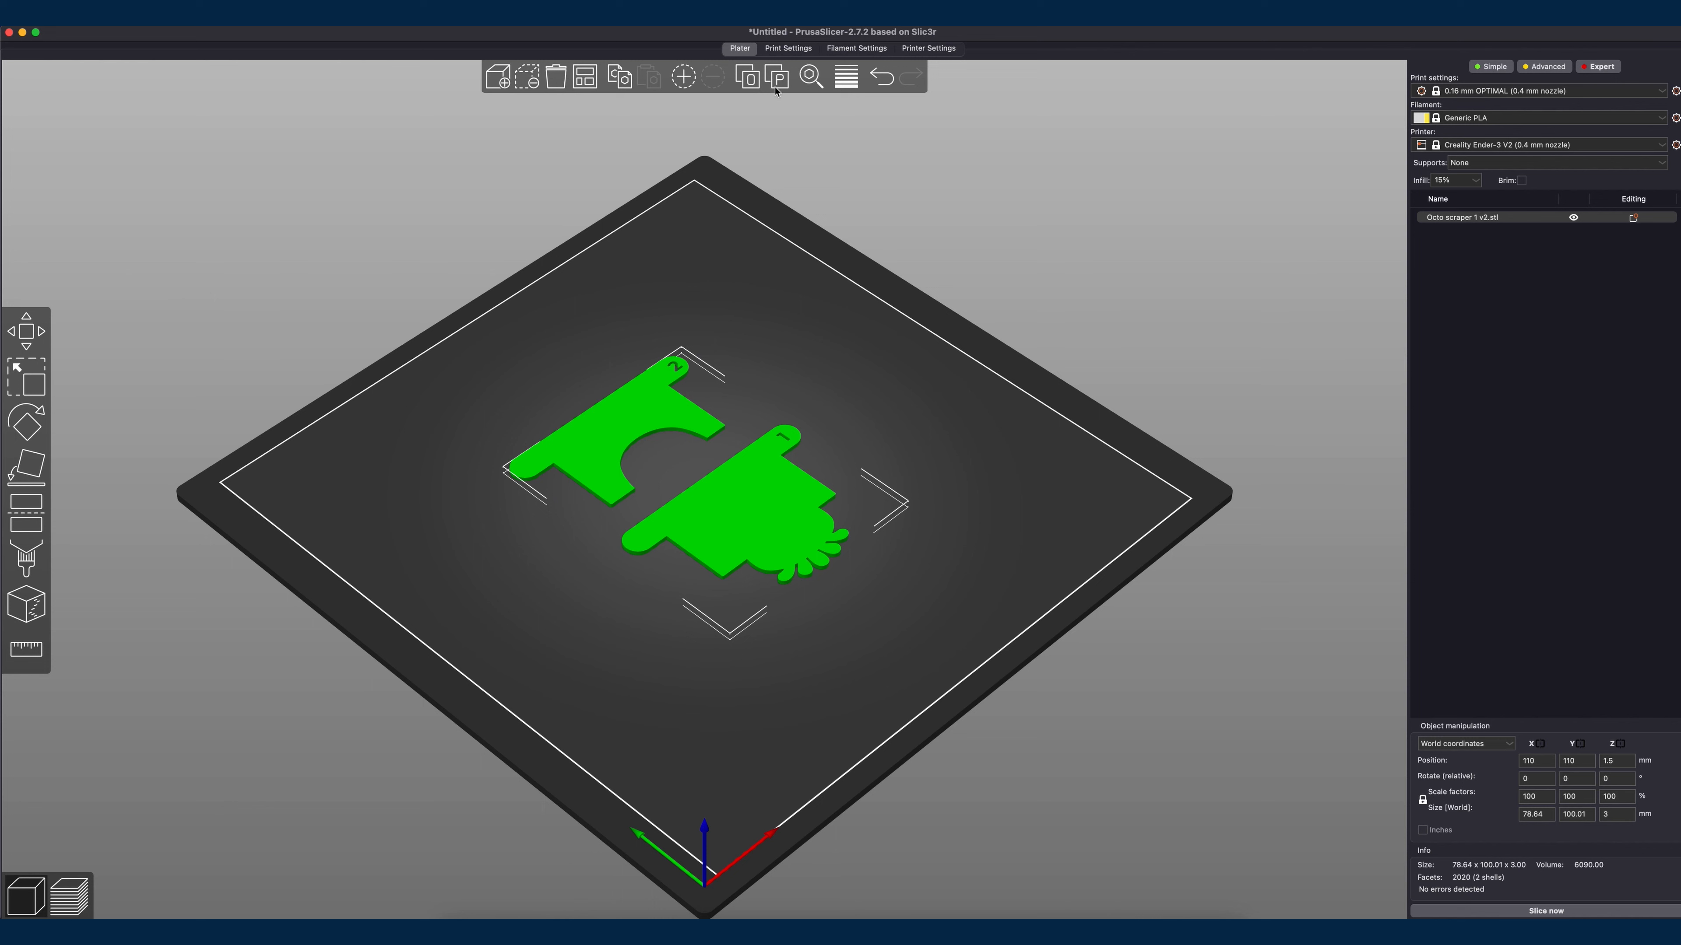
Step: Split the imported model into separate objects and select the octopus scraper numbered 1
click(745, 80)
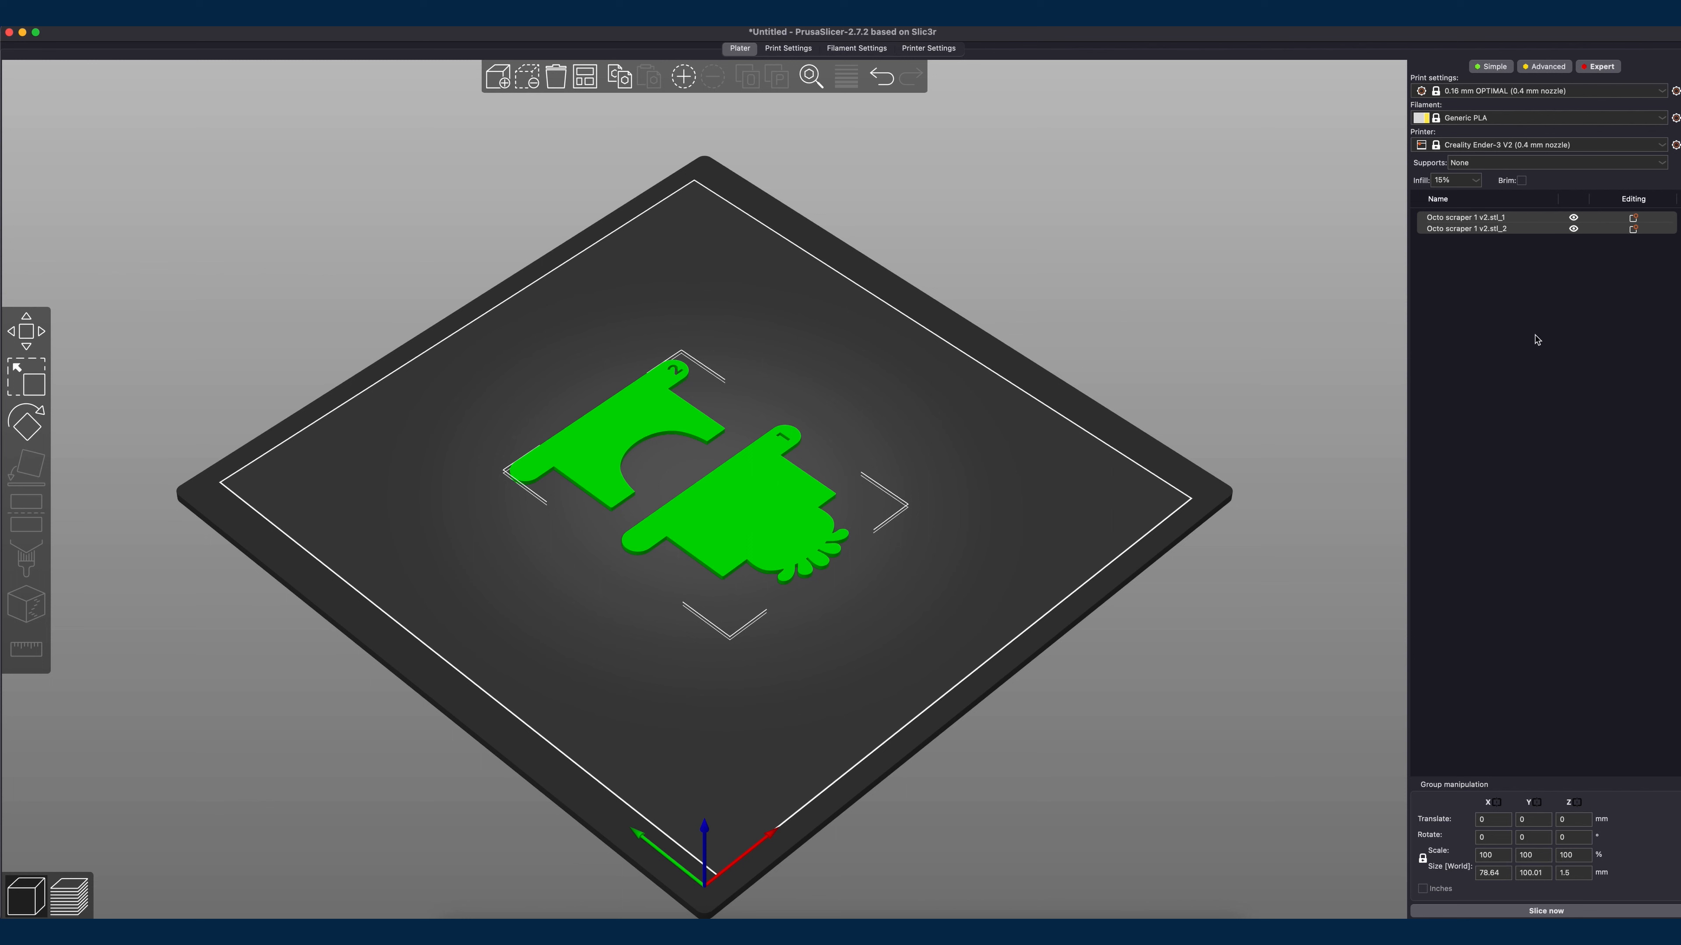
click(1505, 296)
click(1468, 218)
click(1463, 229)
click(1463, 219)
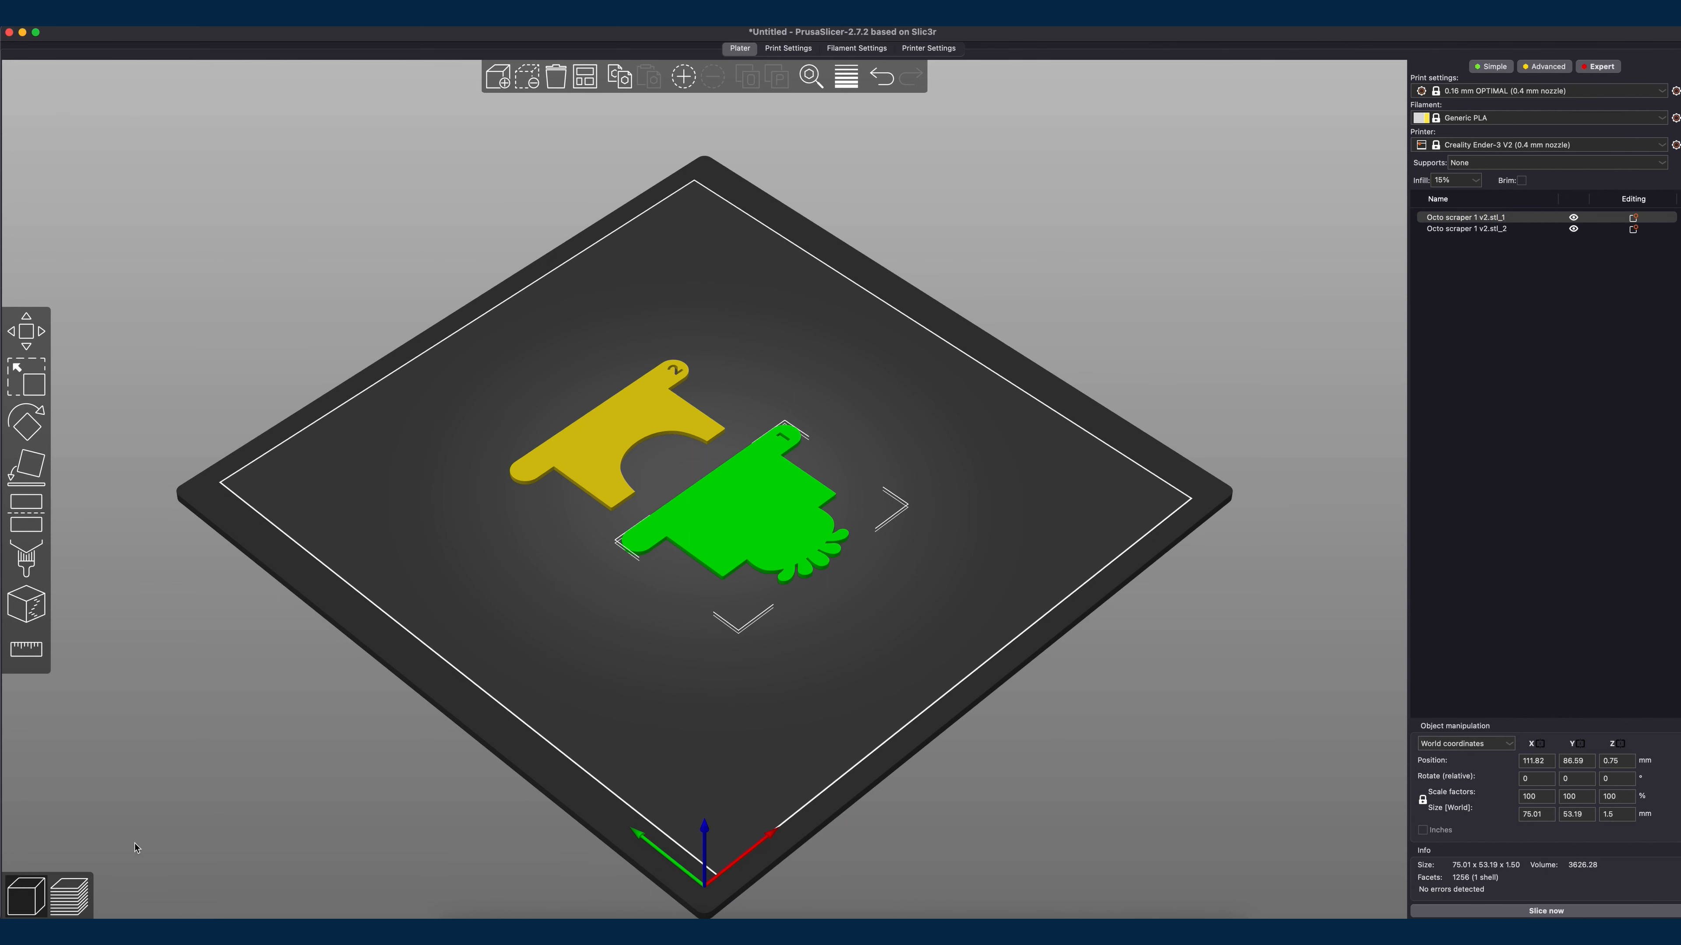
drag(940, 550, 978, 564)
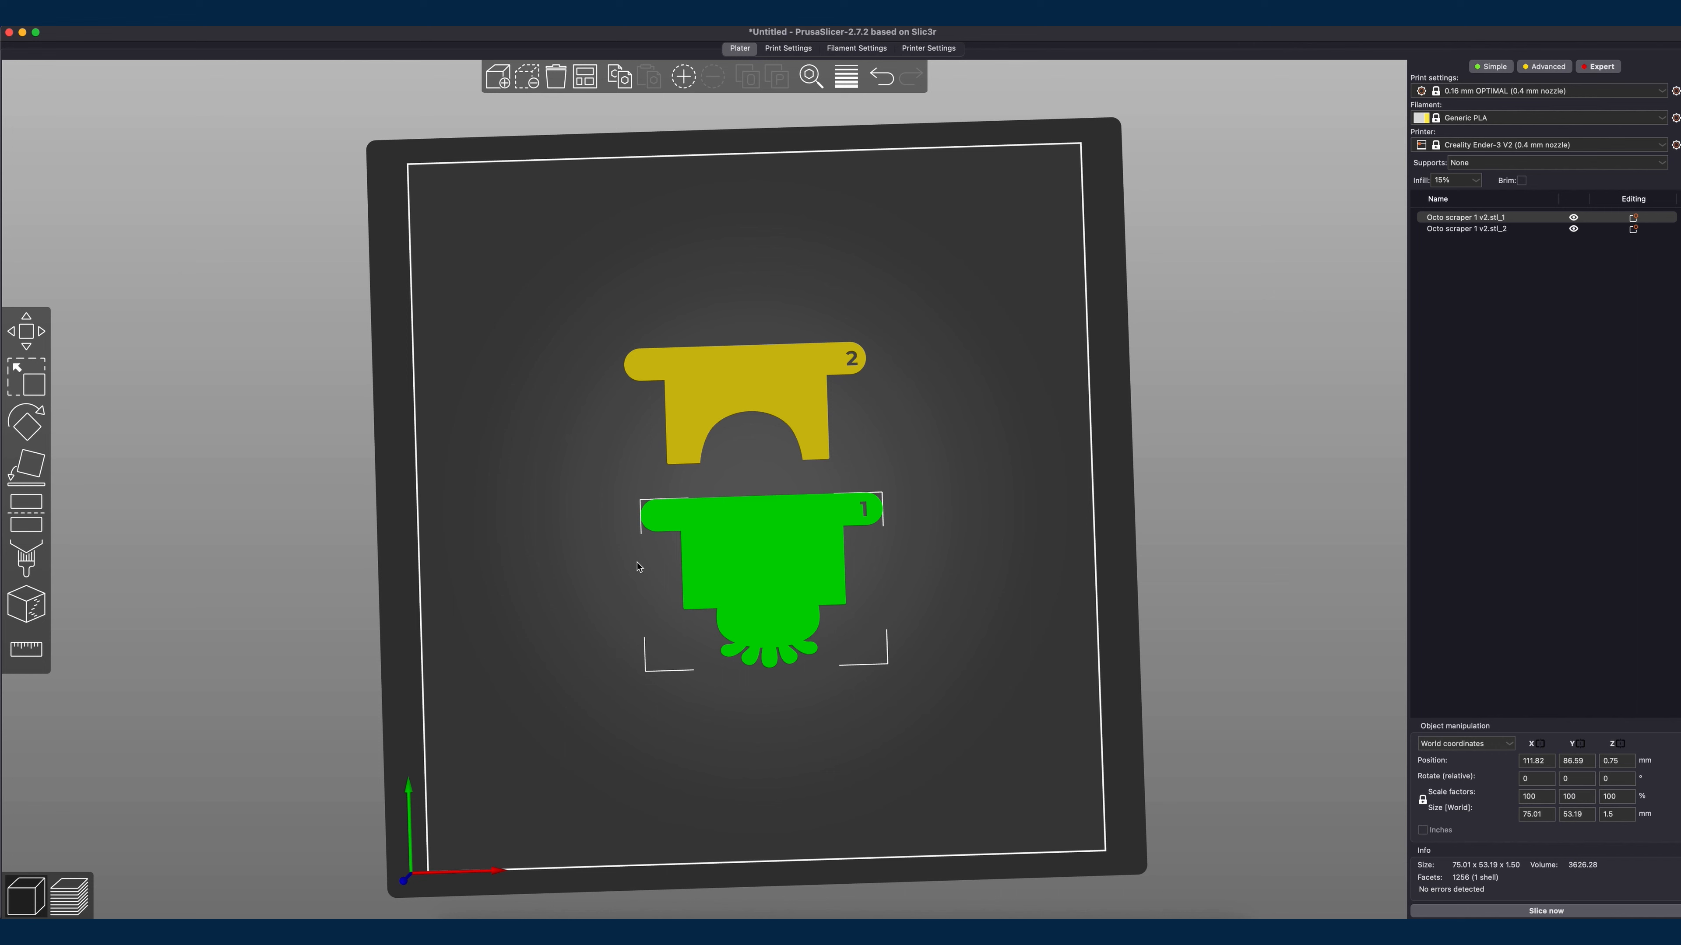
mouse_move(1031, 695)
mouse_down()
mouse_move(1010, 701)
mouse_move(1014, 720)
mouse_up()
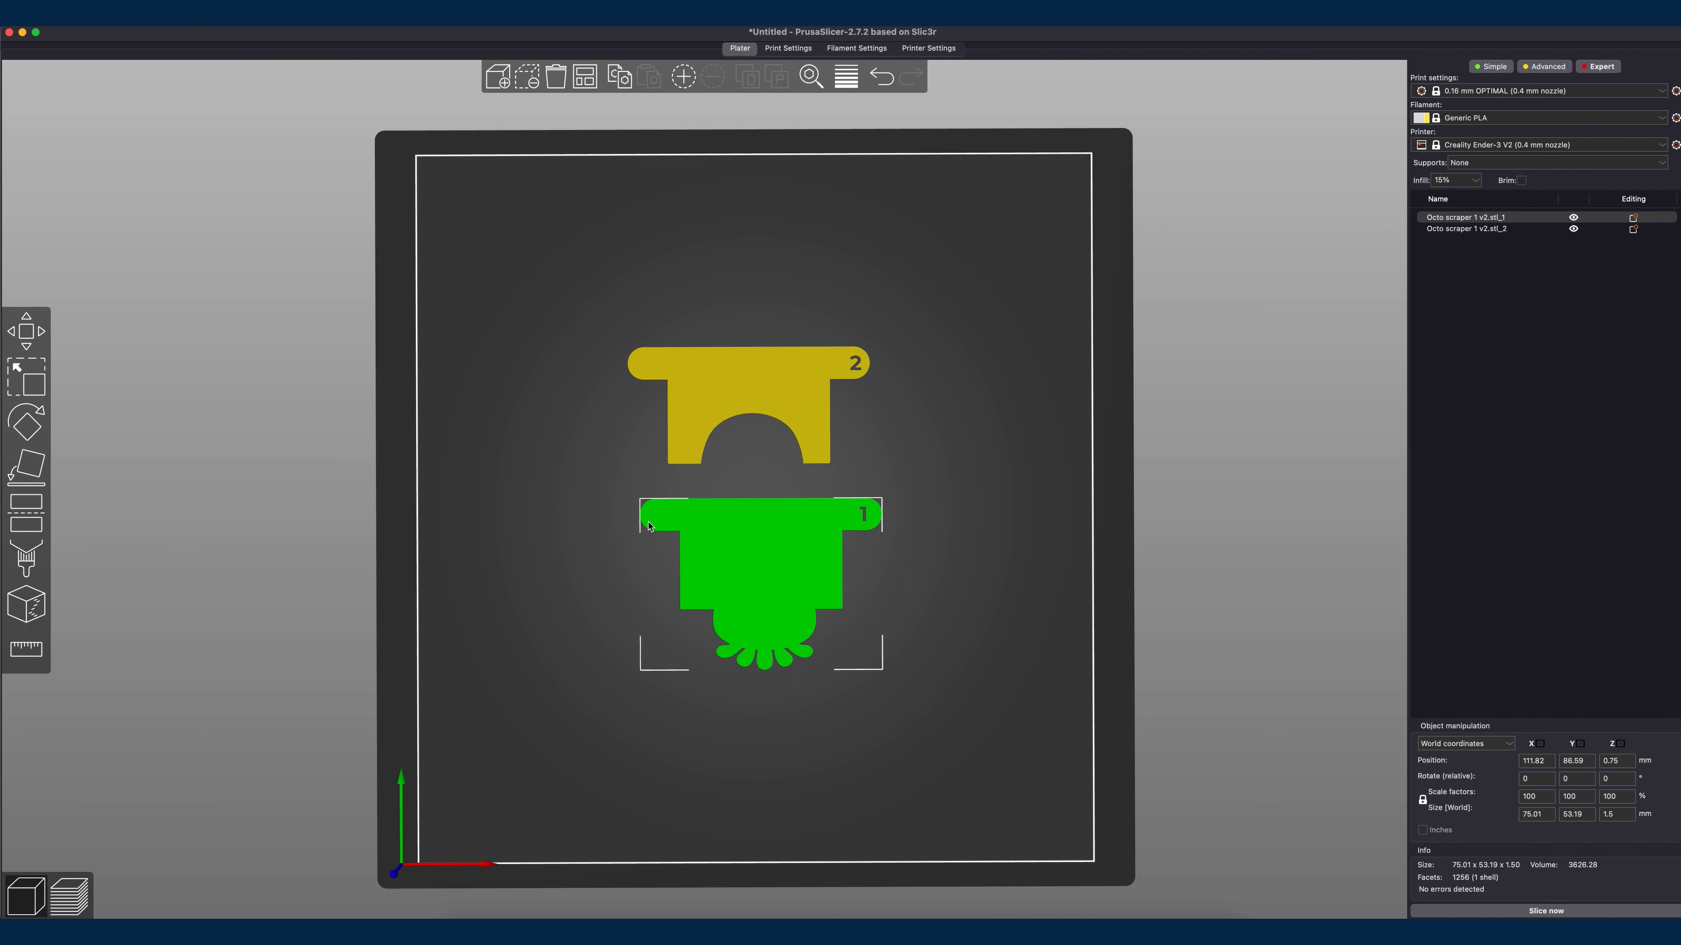